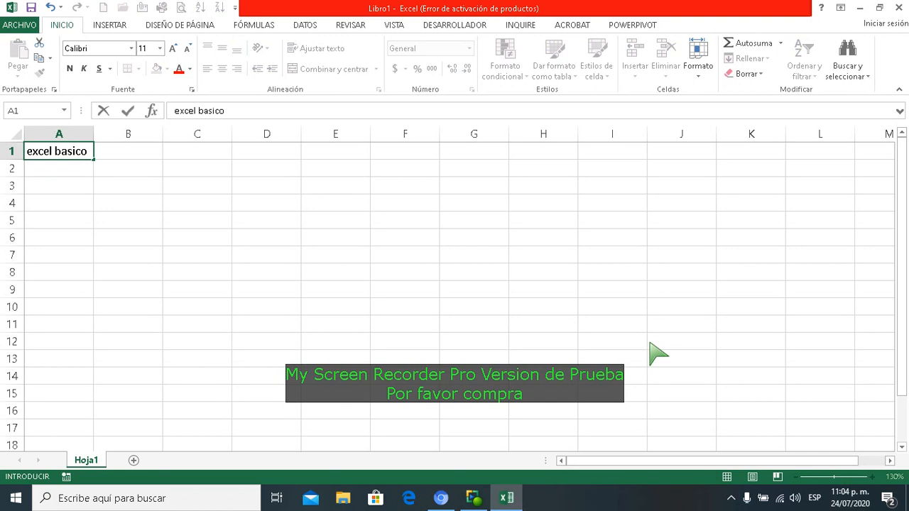
Enter 'excel basico' in A1 and 'formatos condicionales' in A2
key(Return)
text(formato)
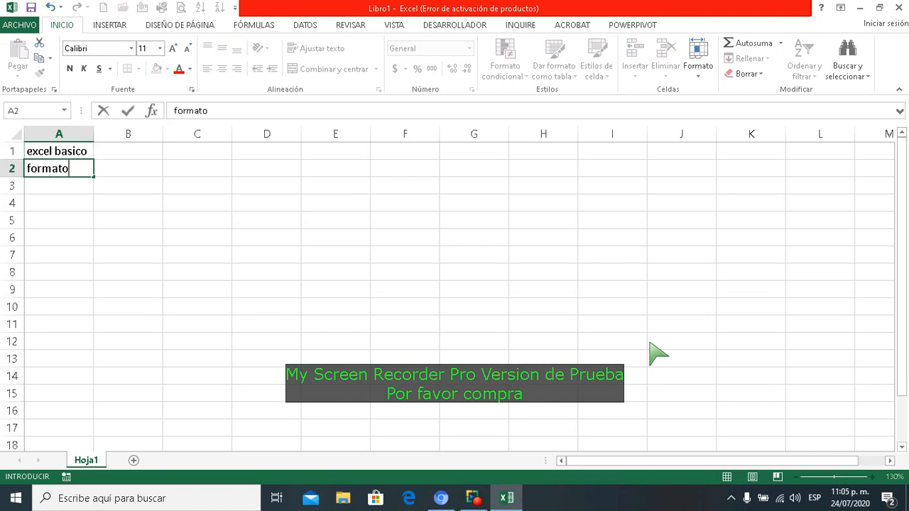
text(s condicional)
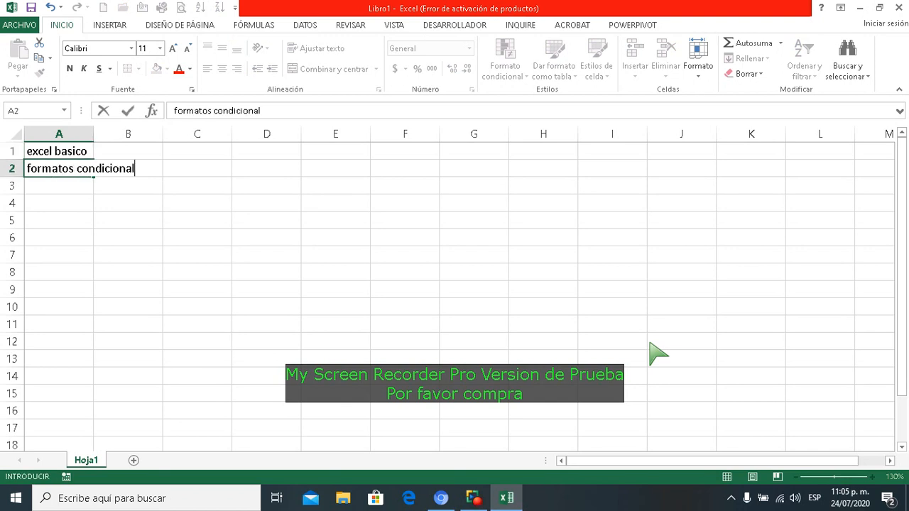
text(es)
key(Return)
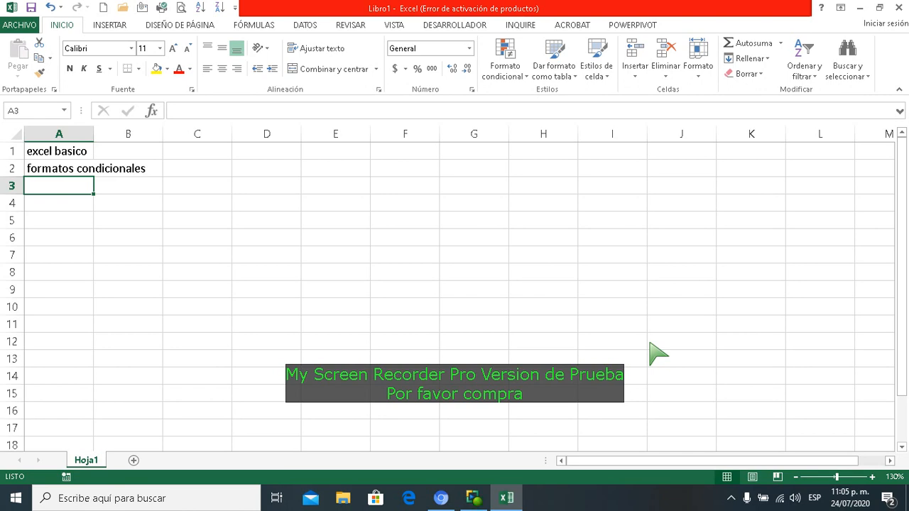
click(278, 171)
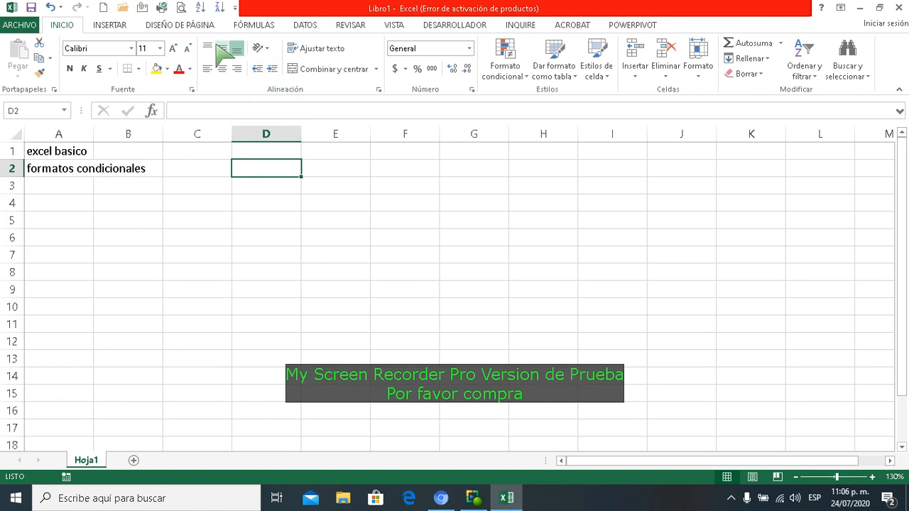
click(254, 190)
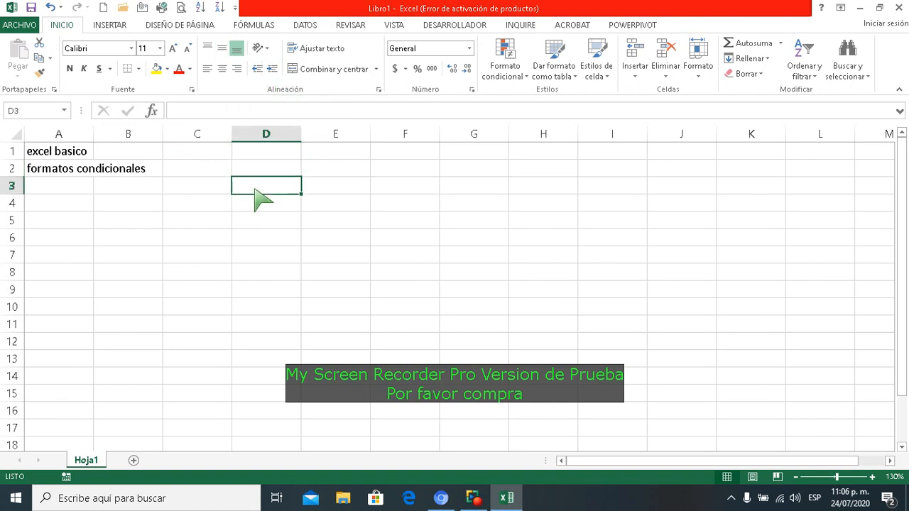
right_click(255, 191)
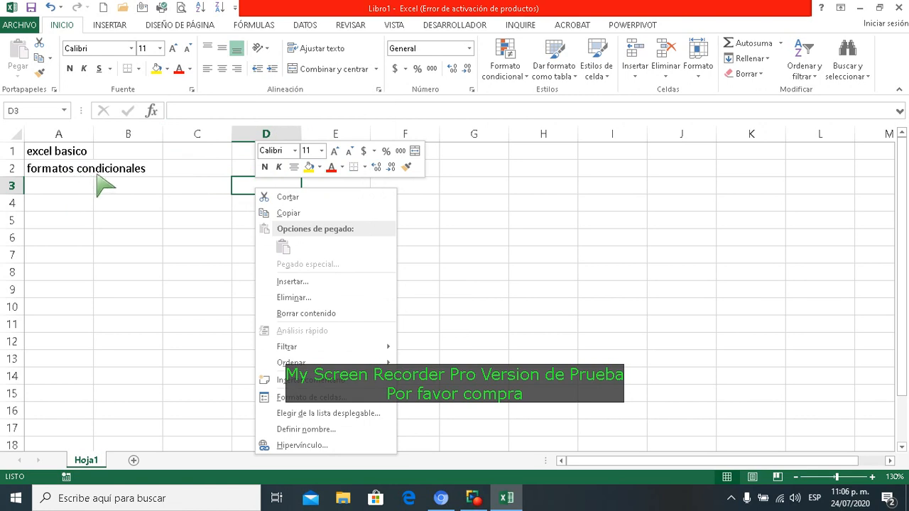
key(Escape)
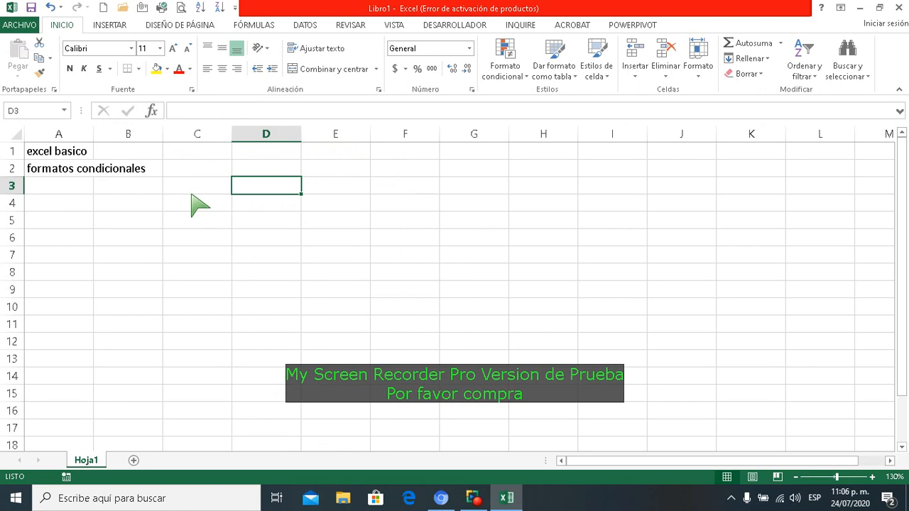
Give C3 a yellow fill from the mini toolbar, then select D3:F7
right_click(192, 193)
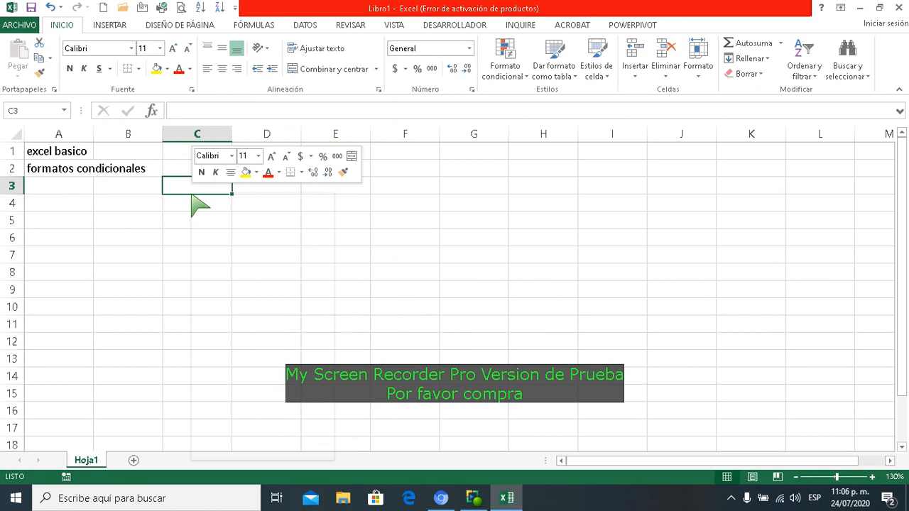
click(246, 172)
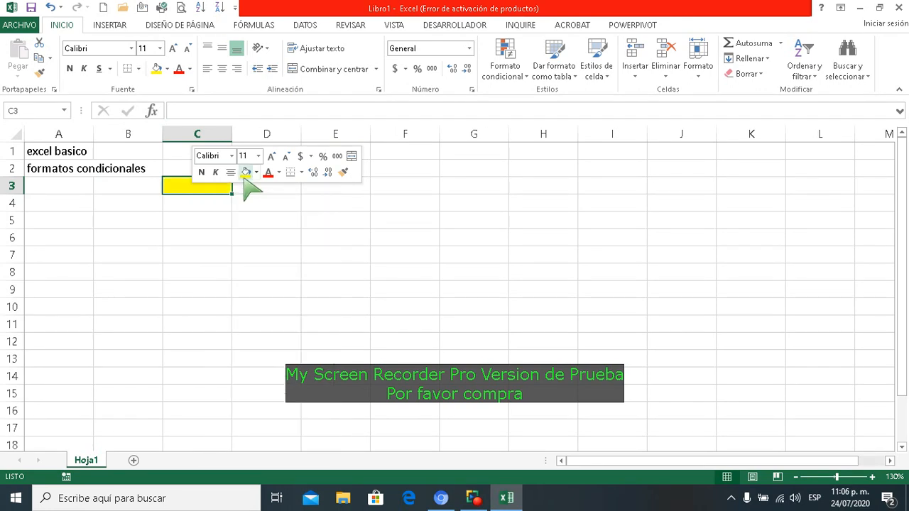
click(256, 226)
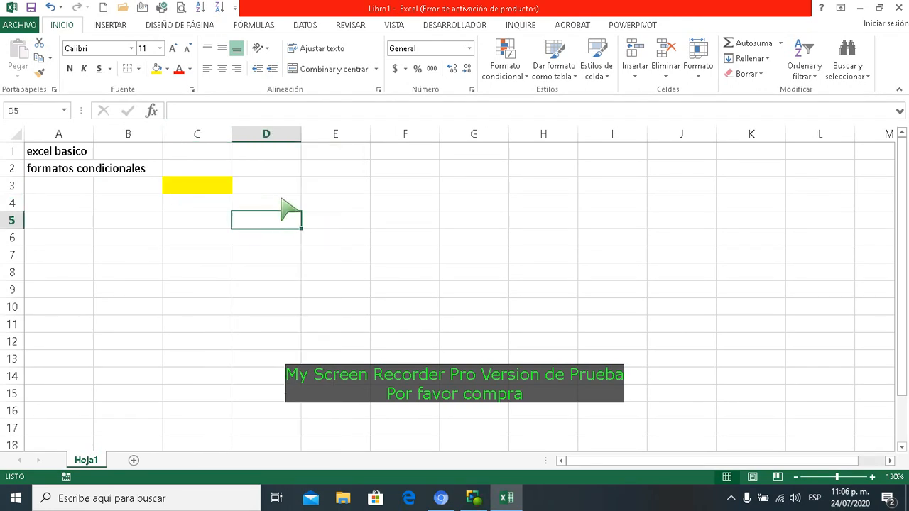
drag(280, 187, 404, 263)
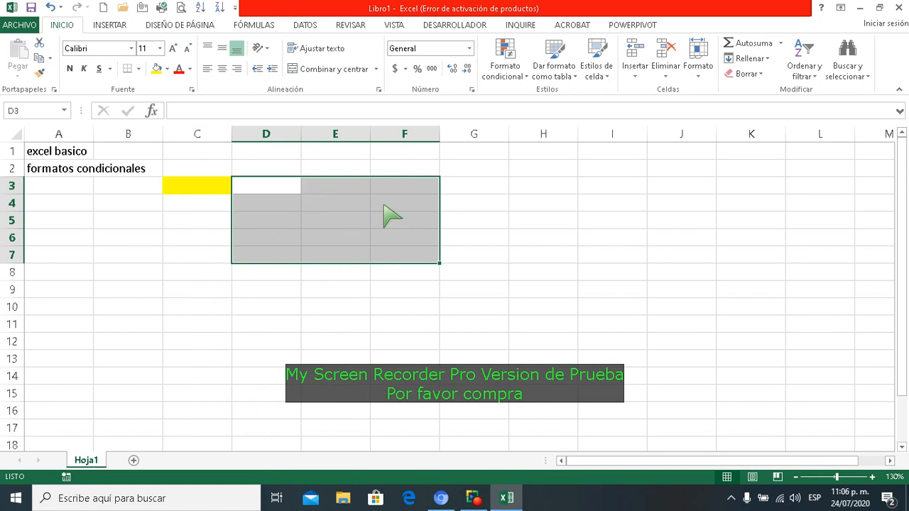
Give D3:F7 borders on every cell (Todos los bordes) and a light blue fill
click(139, 68)
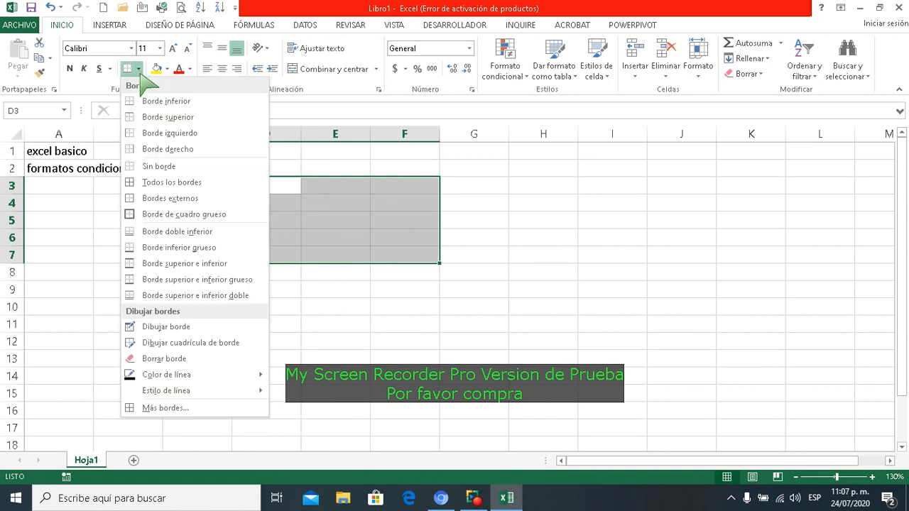
click(170, 183)
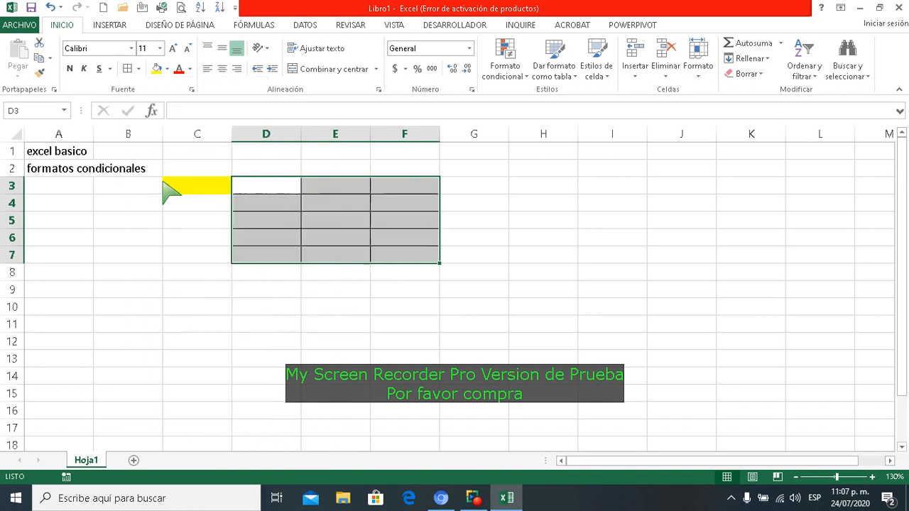
click(167, 69)
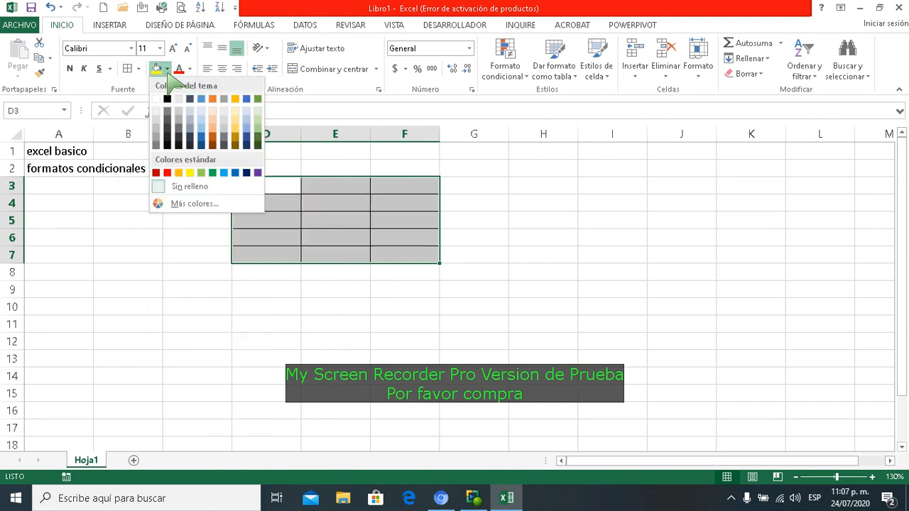
click(201, 120)
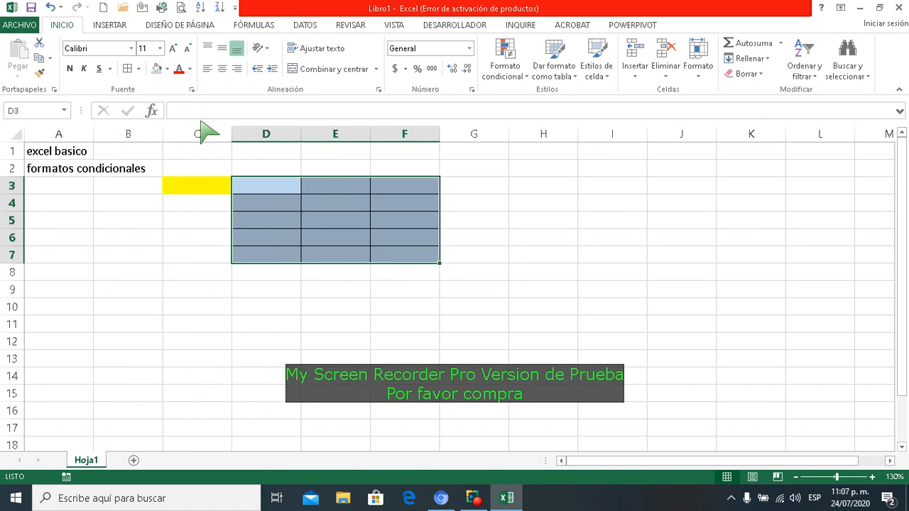
Click around the sheet to review the formatting, then widen column C
click(193, 226)
click(220, 301)
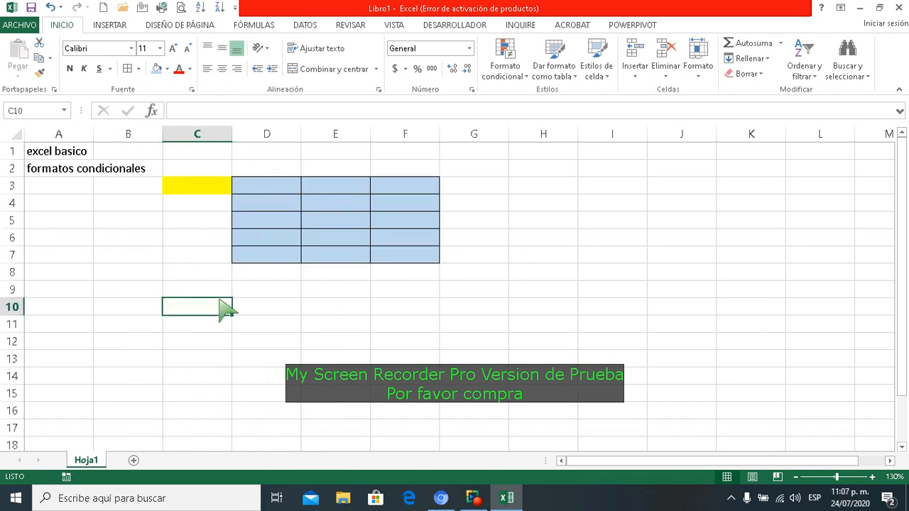
click(529, 338)
click(480, 202)
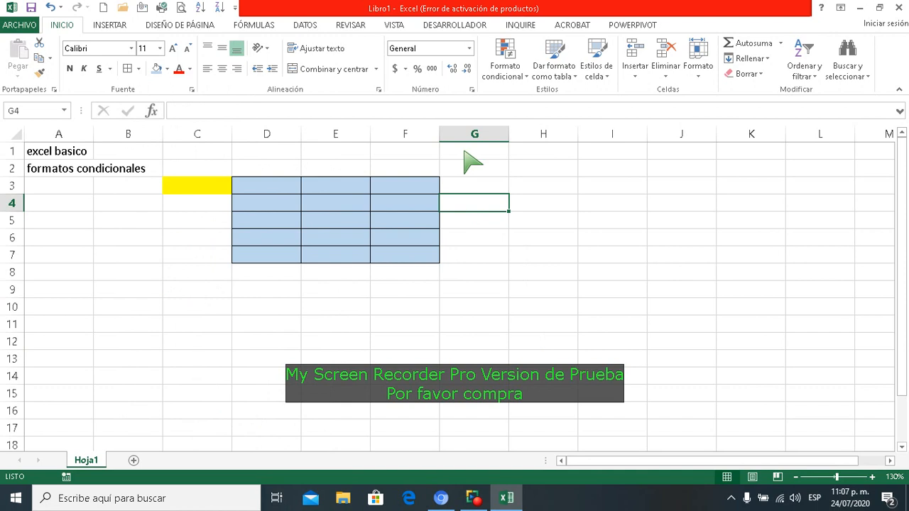
click(465, 152)
click(417, 171)
click(332, 173)
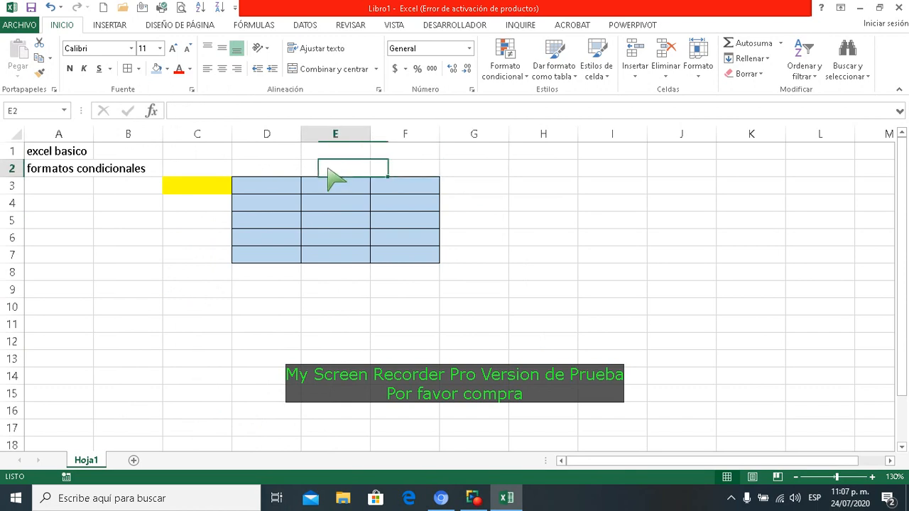
click(288, 170)
click(226, 170)
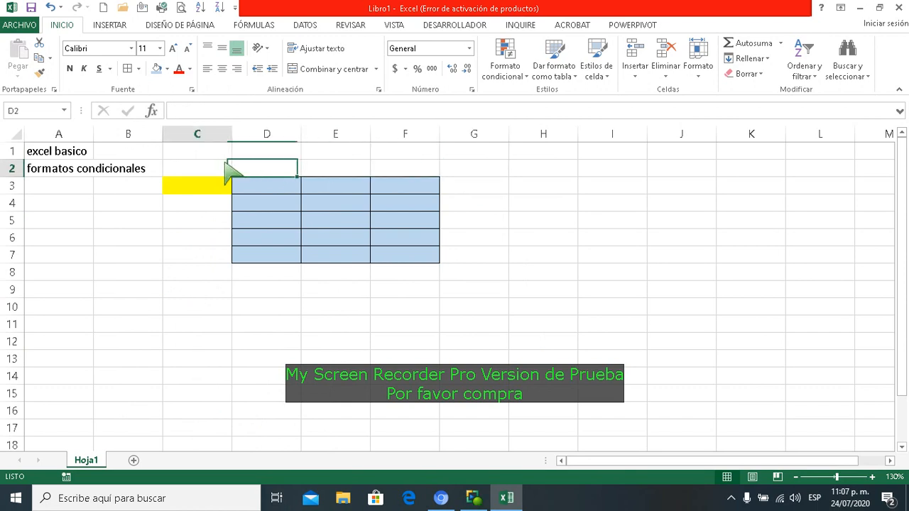
click(207, 224)
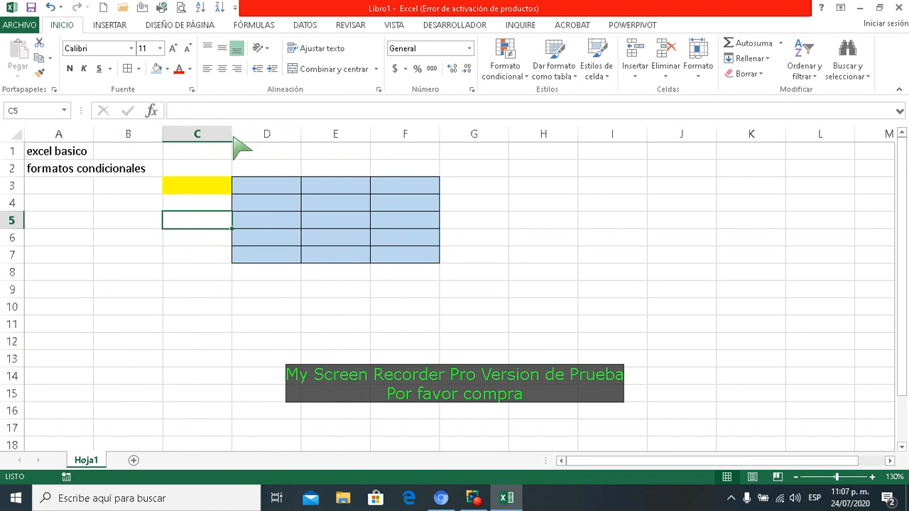
drag(232, 139, 288, 148)
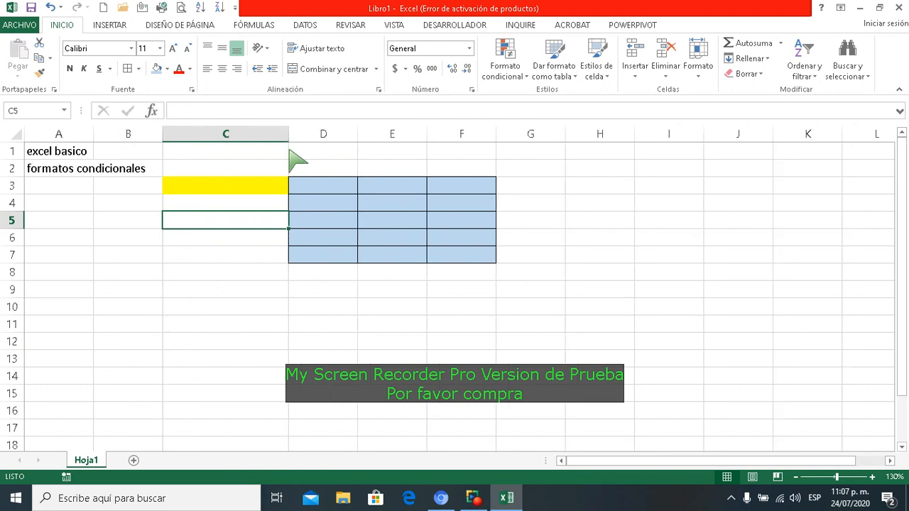
Scroll right until the empty columns G–S show and select H1
click(332, 186)
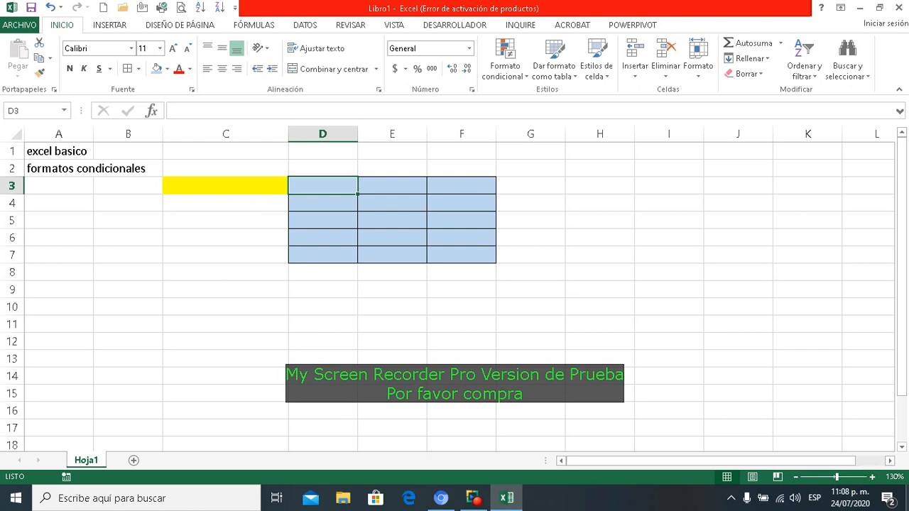
click(890, 460)
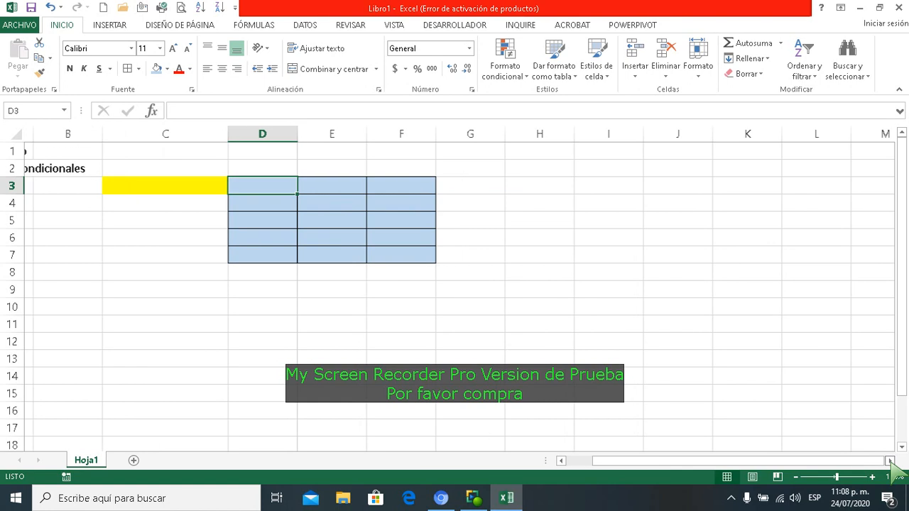
click(890, 461)
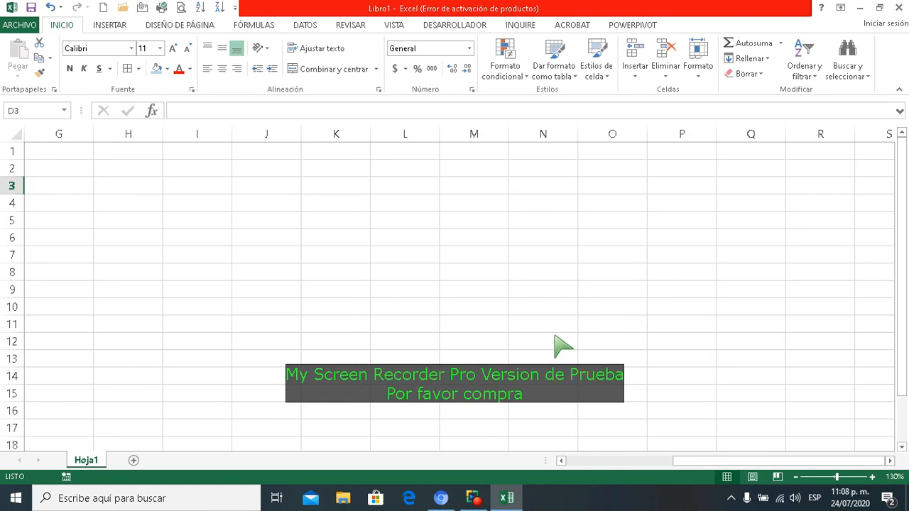
click(135, 152)
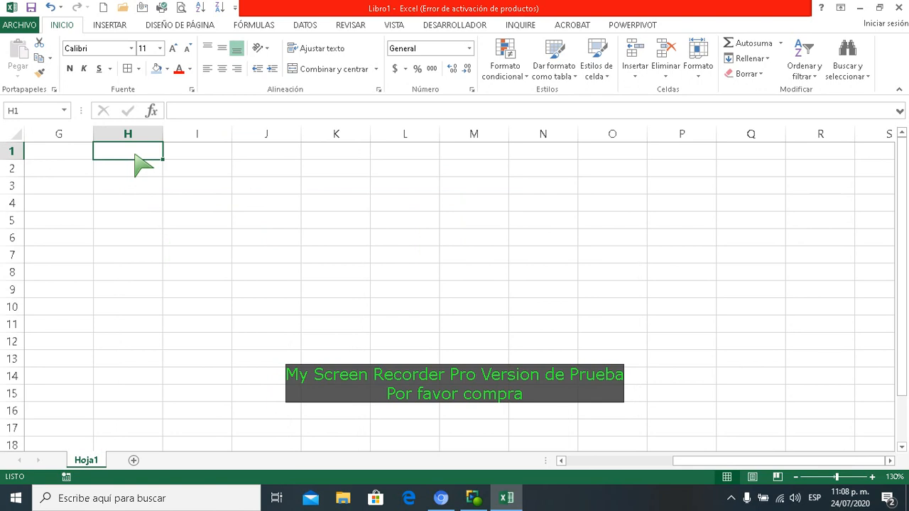
Add the 'estudiante' header in H2 and the merged, centred I1:N1 title 'condiciones'
click(136, 162)
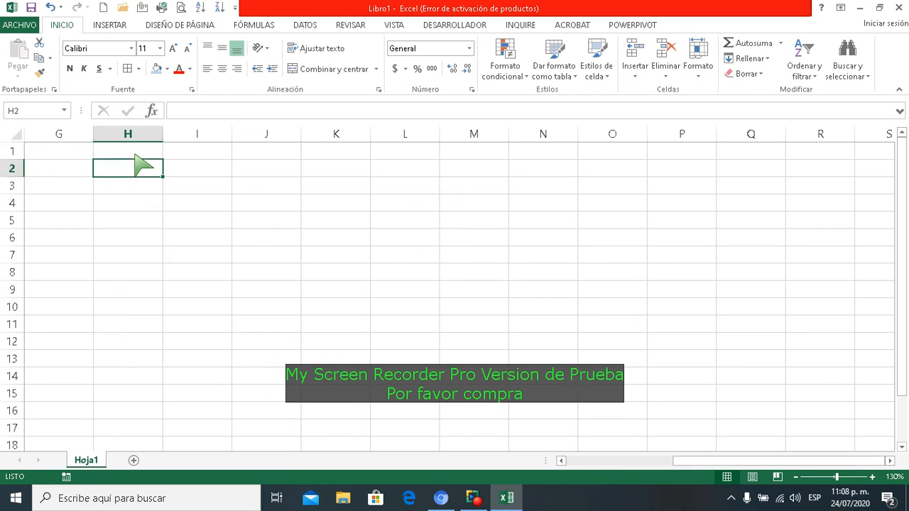
text(estudiante)
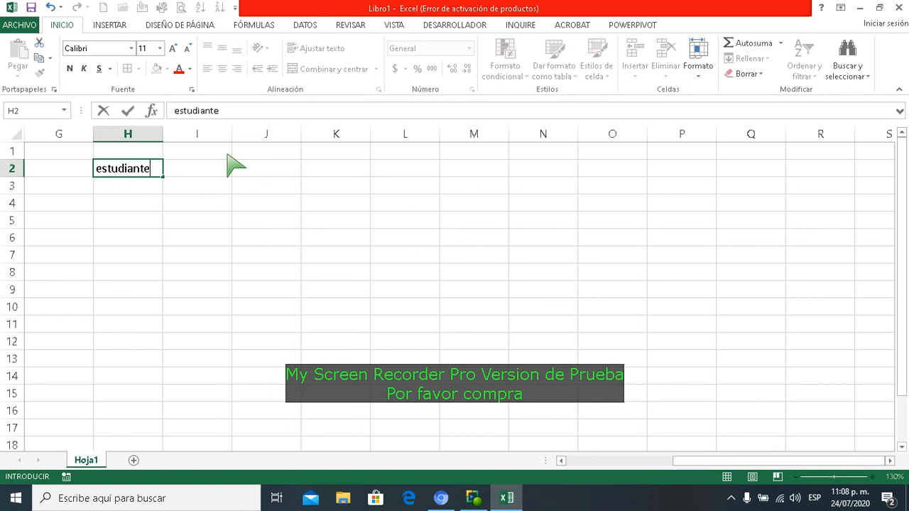
drag(230, 155, 548, 154)
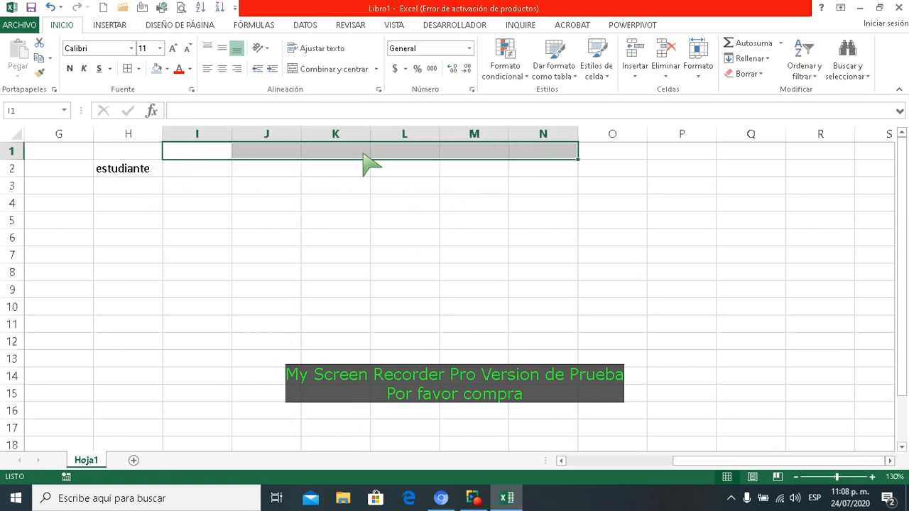
click(311, 69)
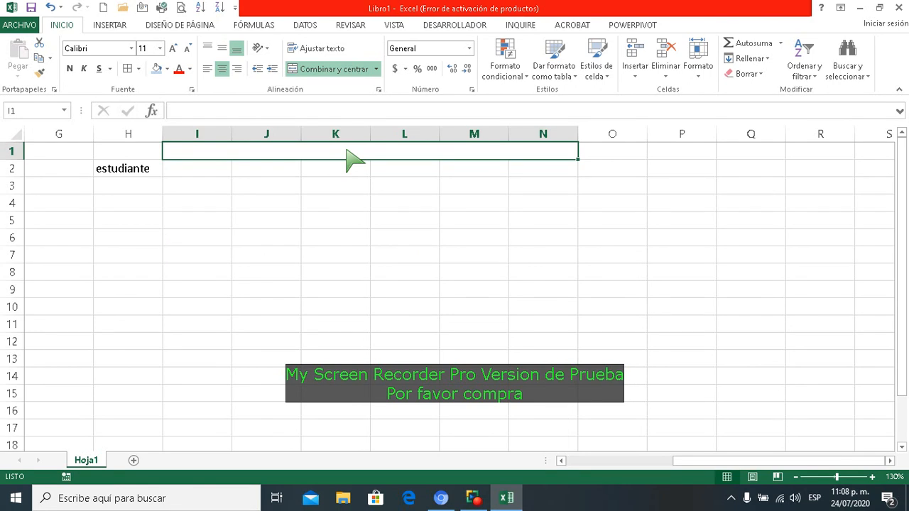
text(condiciones)
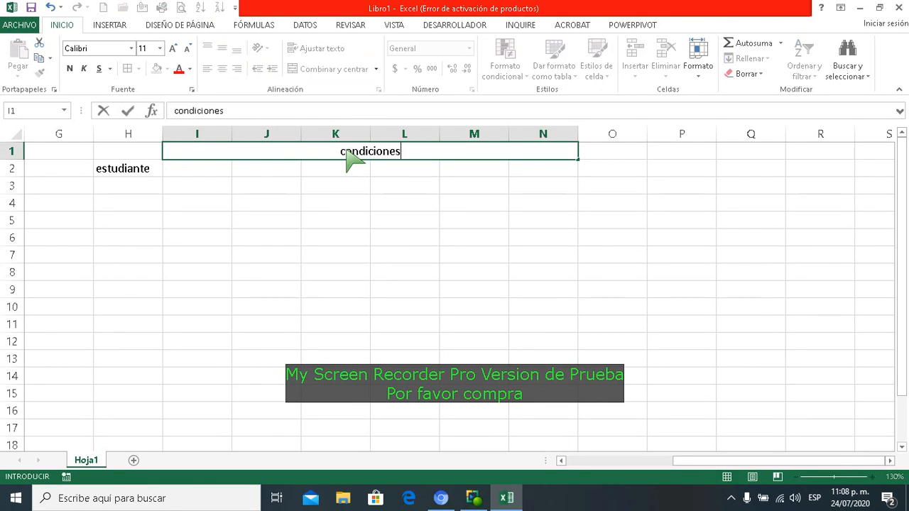
key(Return)
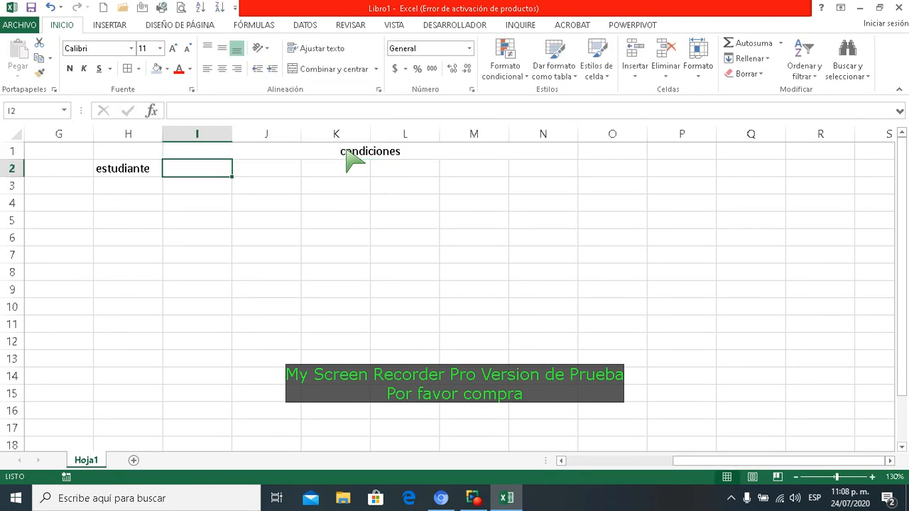
Enter the first four student first names in H3:H6
click(133, 191)
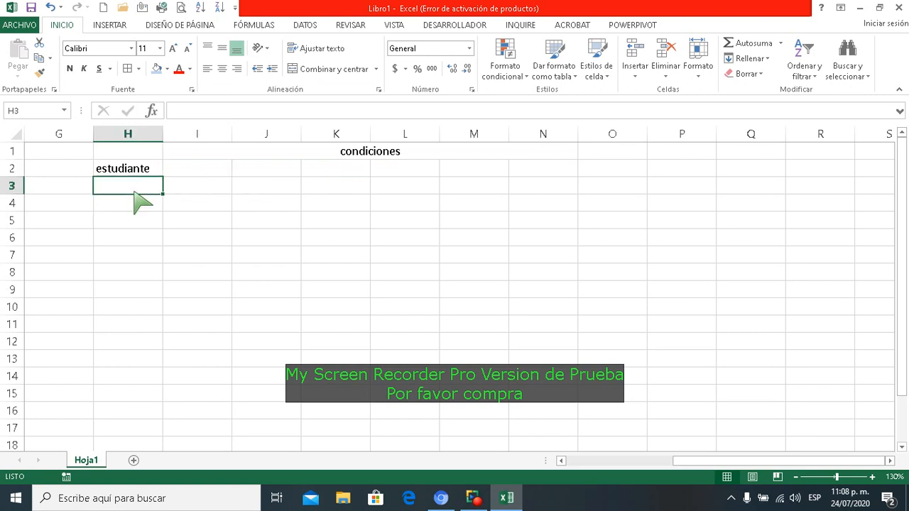
text(Iaucides)
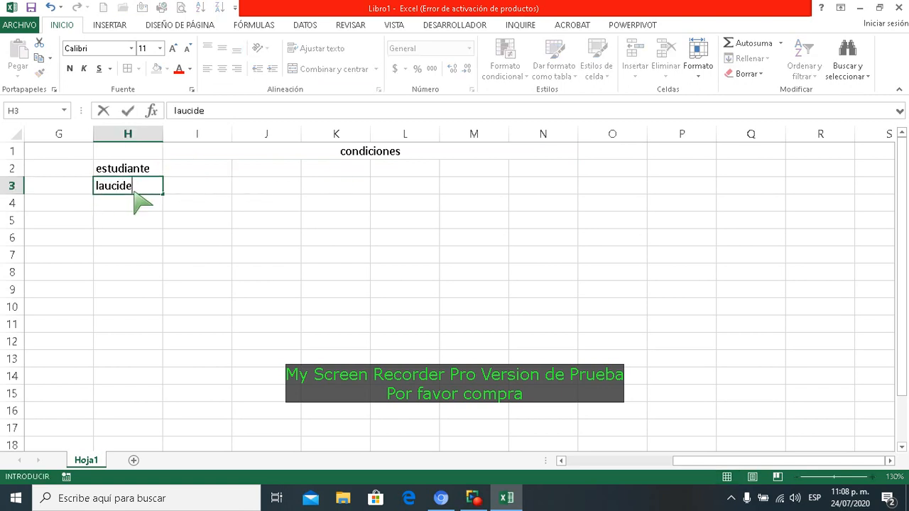
key(Return)
text(daviana)
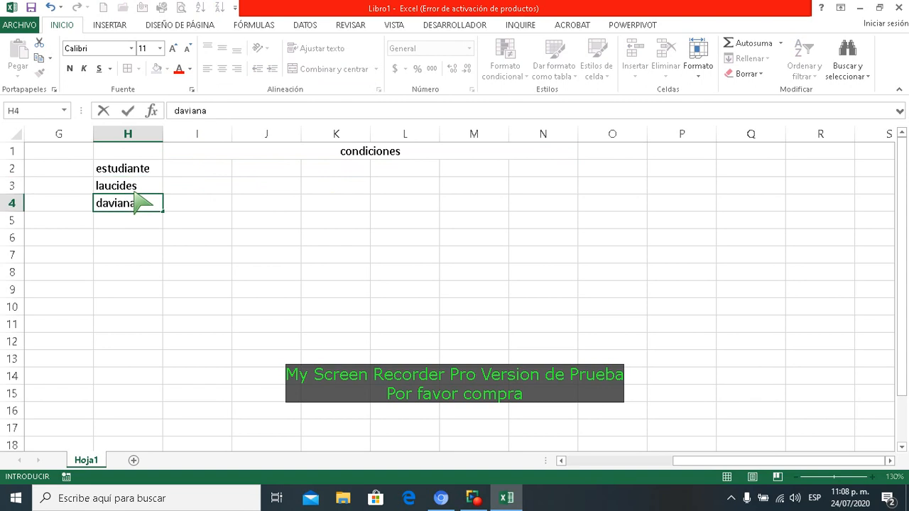
key(Return)
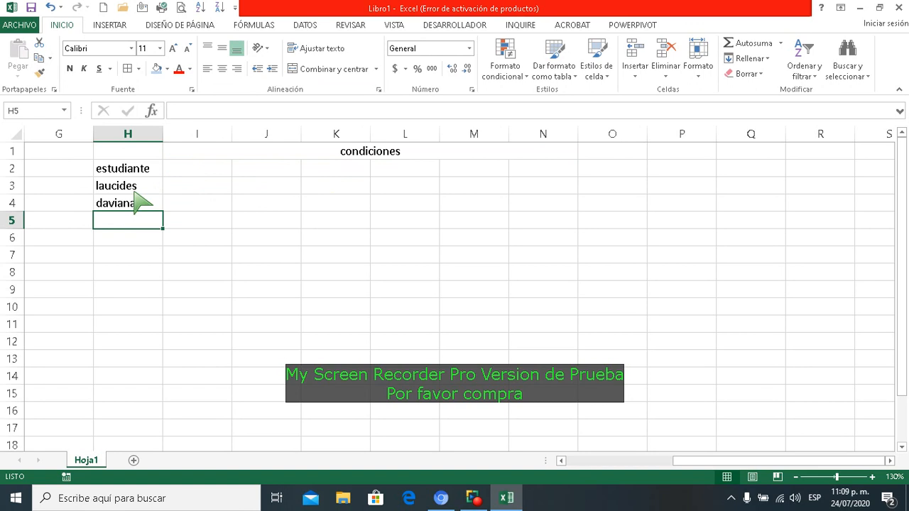
text(eduardo)
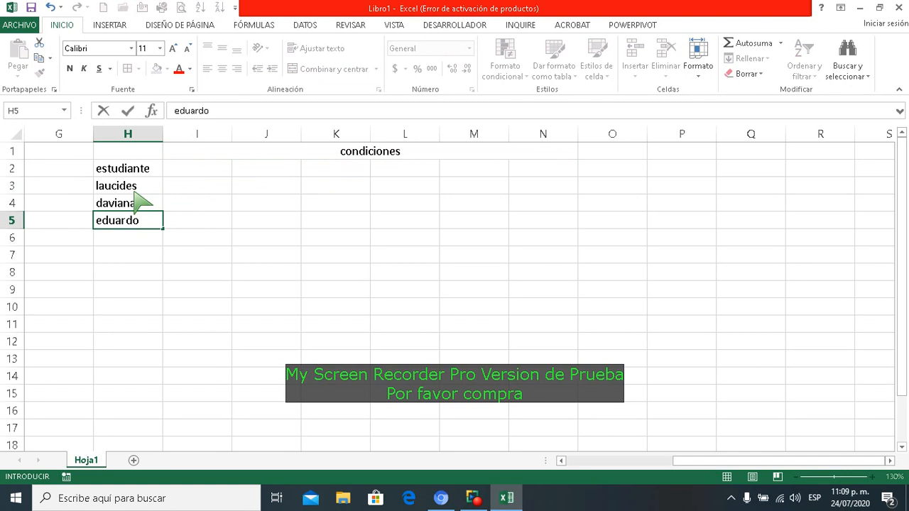
key(Return)
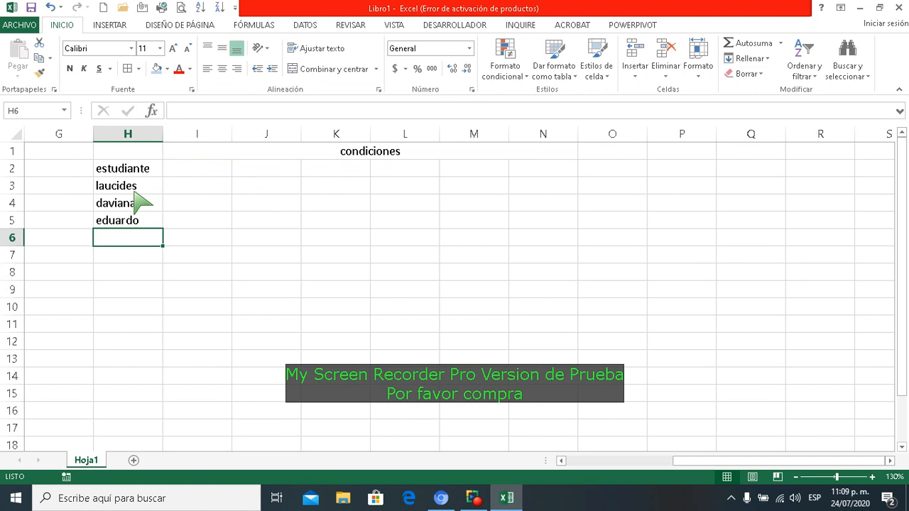
text(carmen)
key(Return)
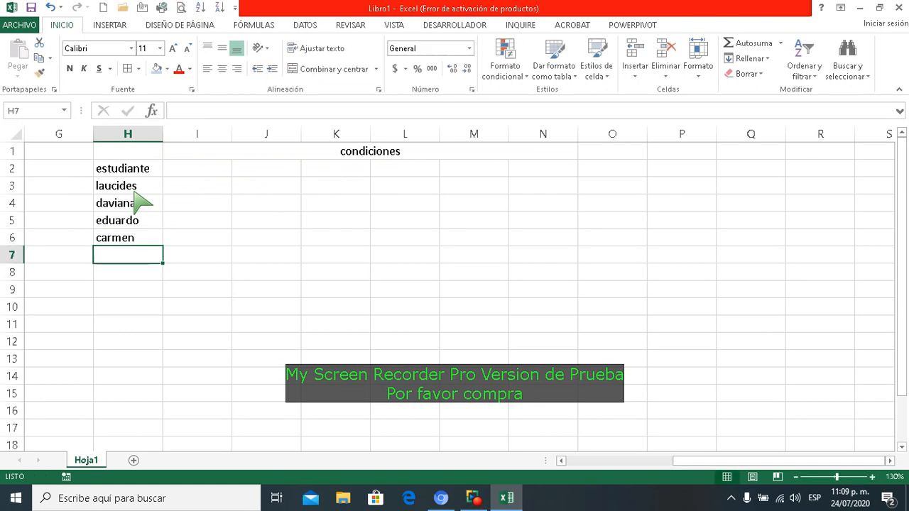
Enter the remaining five student first names in H7:H11, correcting one typo
text(rigobertp)
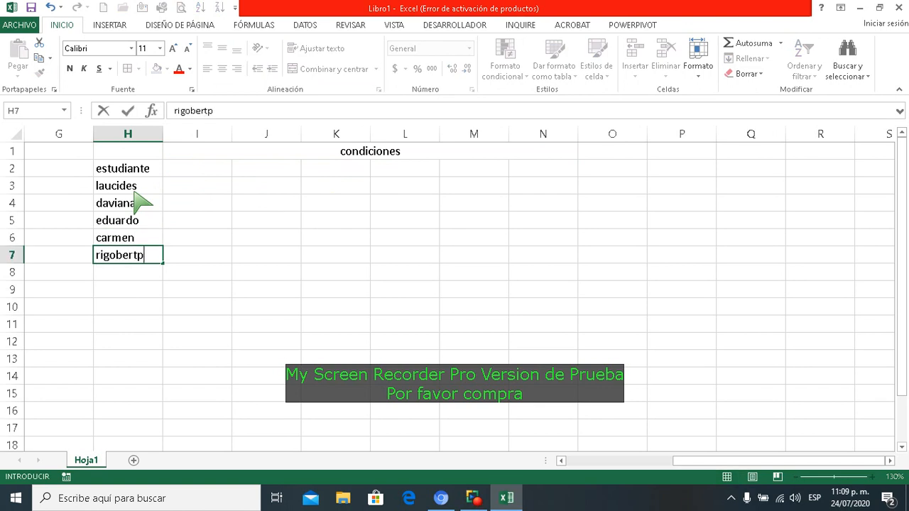
key(BackSpace)
text(o)
key(Return)
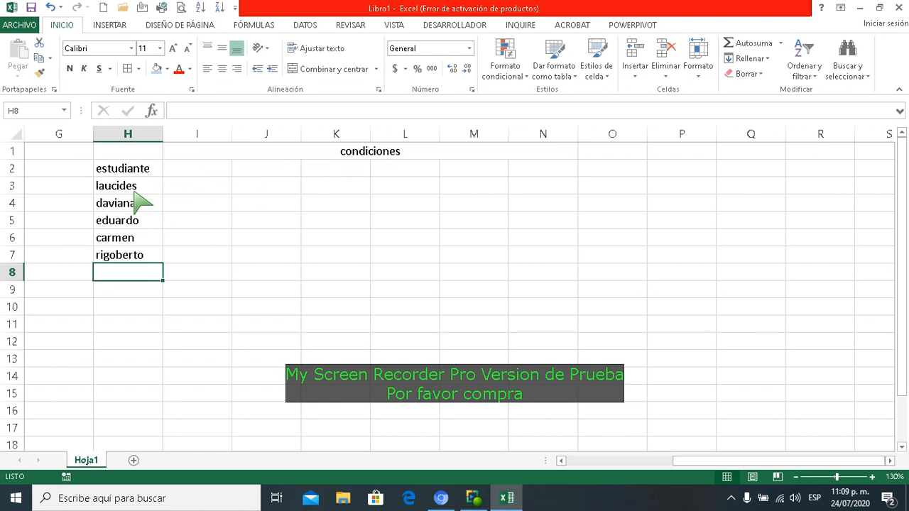
text(pe)
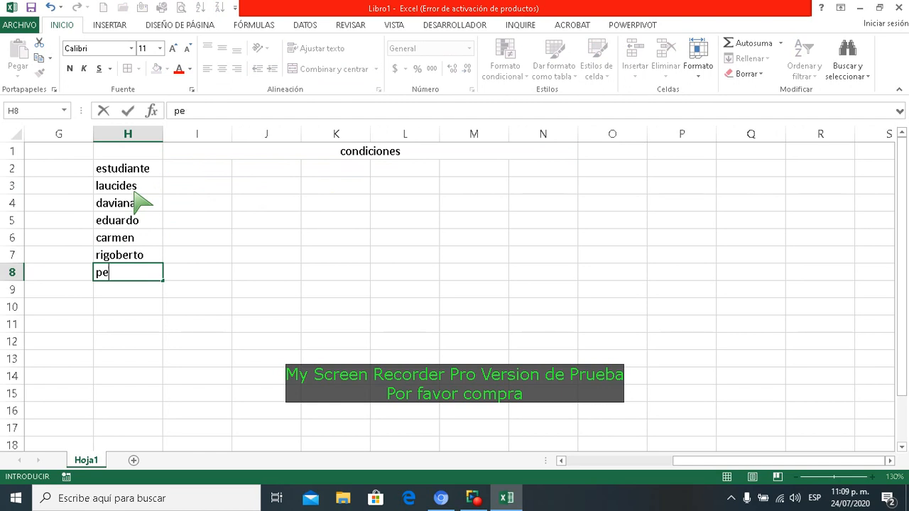
text(rdro)
key(Return)
text(juan)
key(Return)
text(cam)
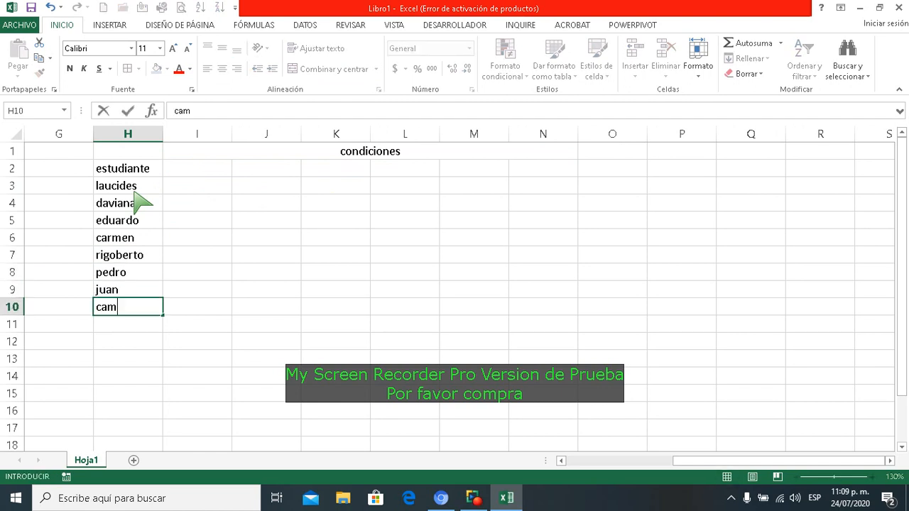
text(ila)
key(Return)
text(yes)
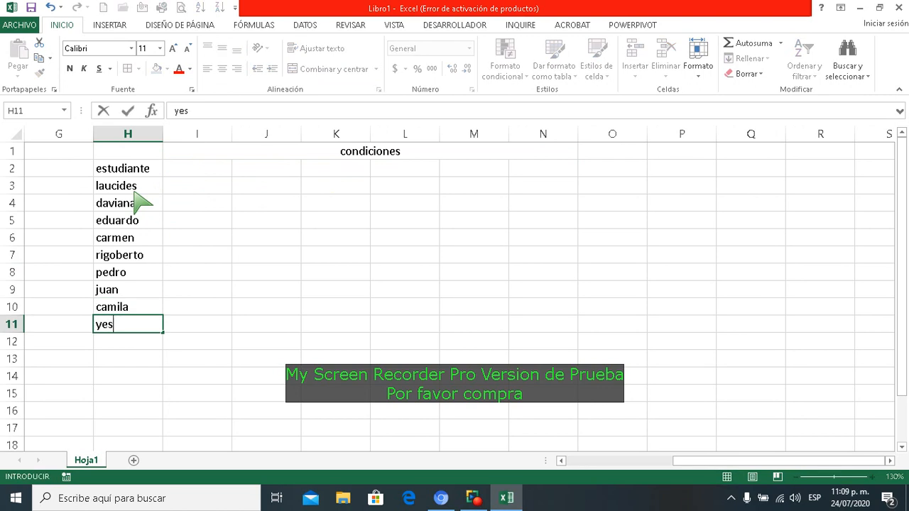
text(enia)
key(Return)
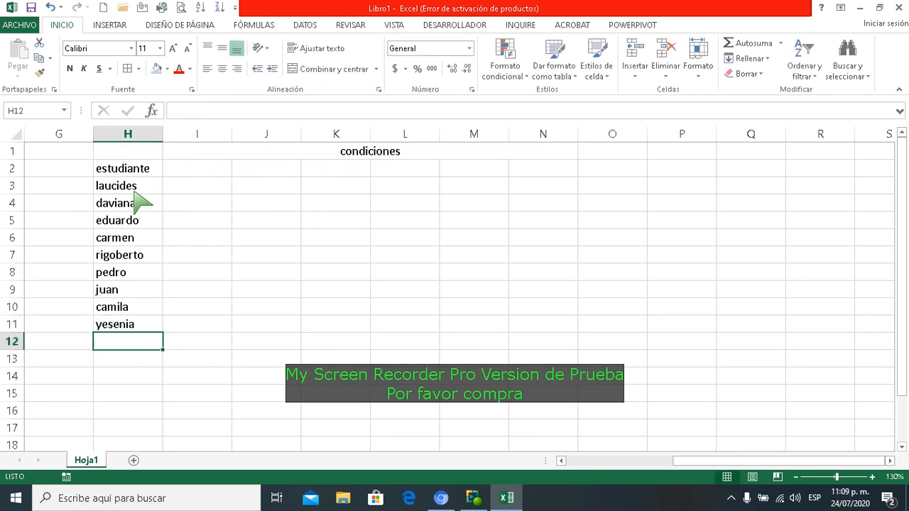
click(209, 174)
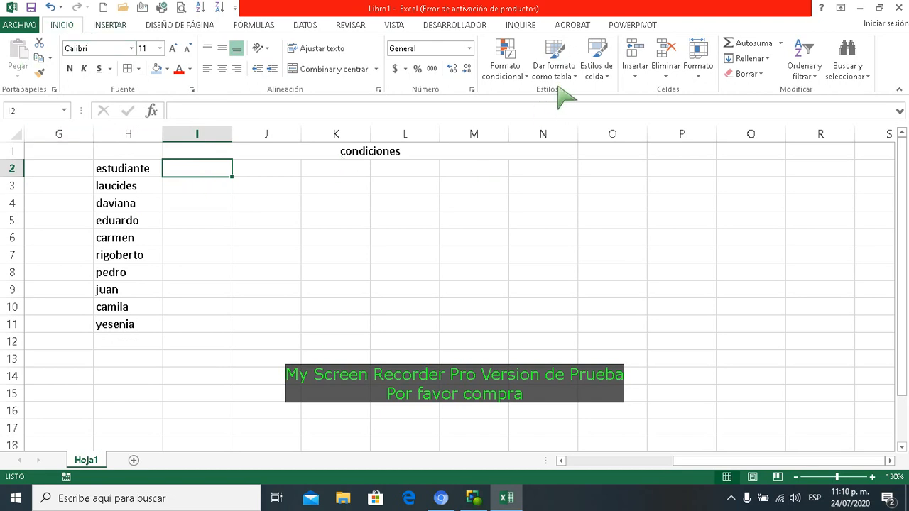
click(509, 52)
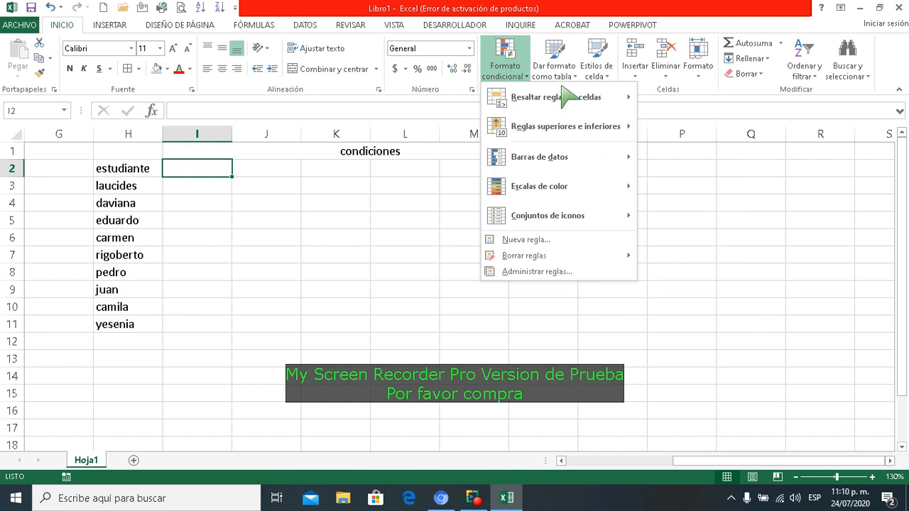
mouse_move(559, 101)
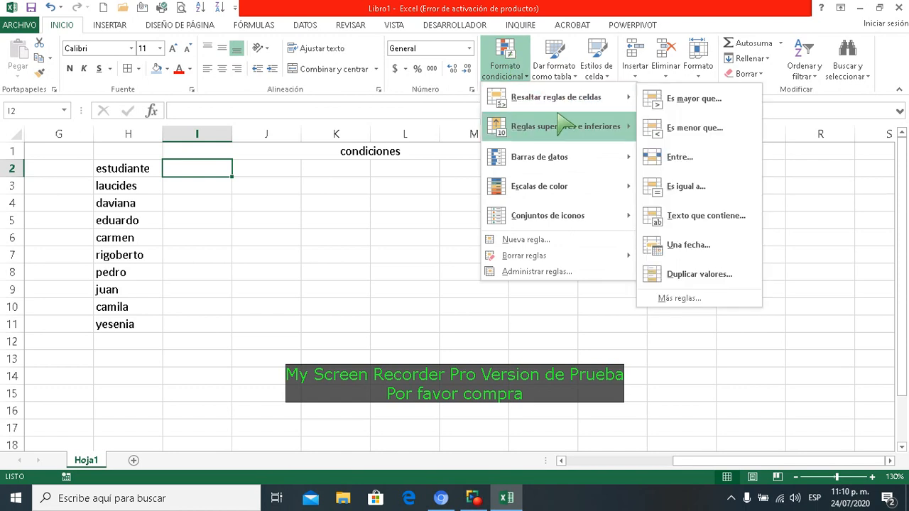
mouse_move(565, 128)
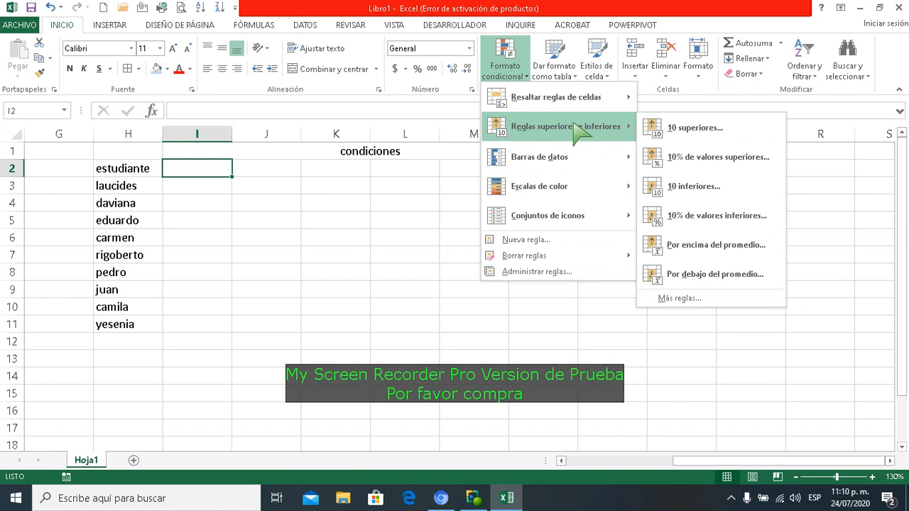
mouse_move(582, 164)
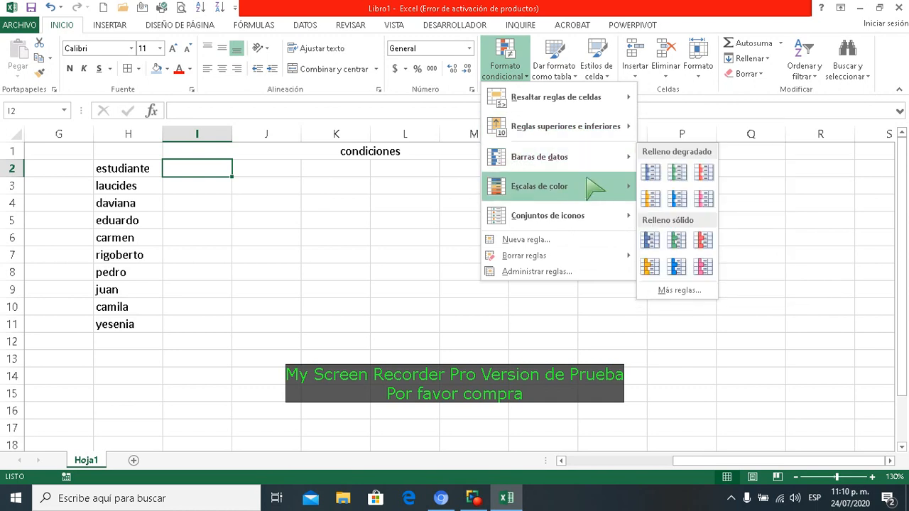
mouse_move(599, 220)
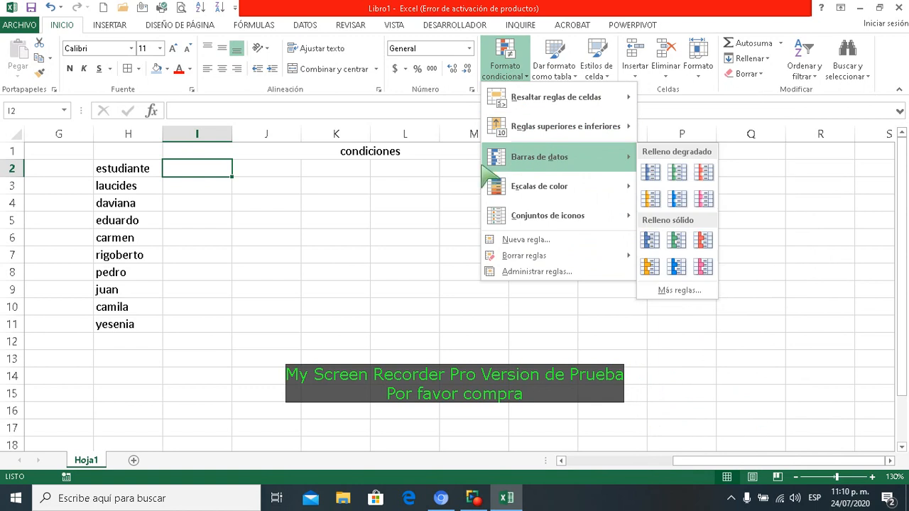
click(430, 215)
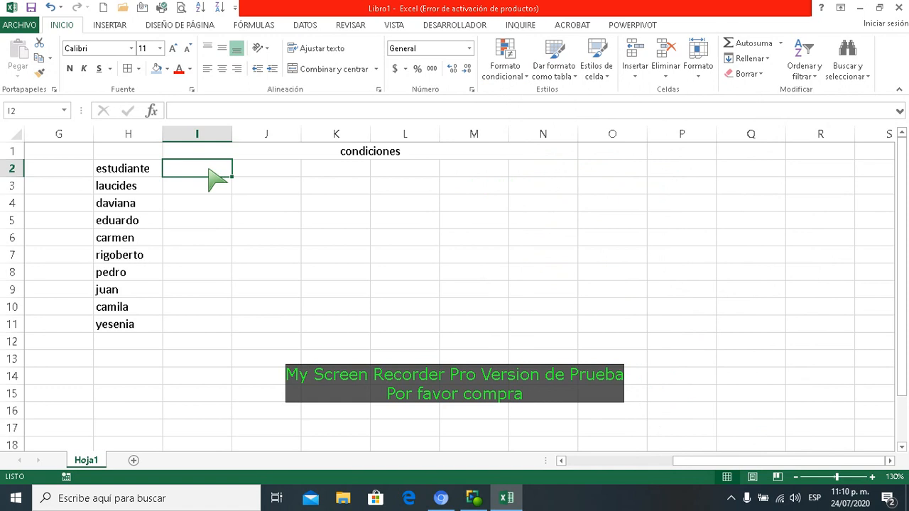
Add the 'edad' header, widen column I, and enter ages 34, 22 and 21
text(edad)
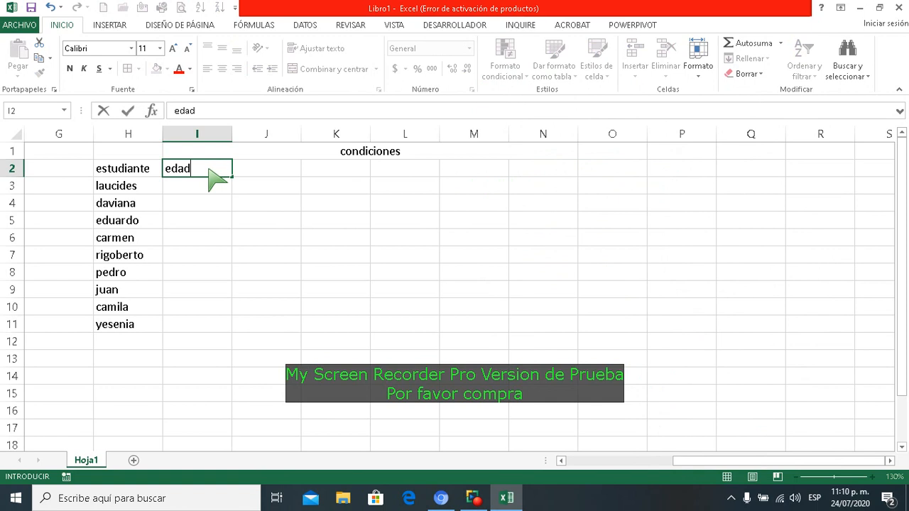
key(Return)
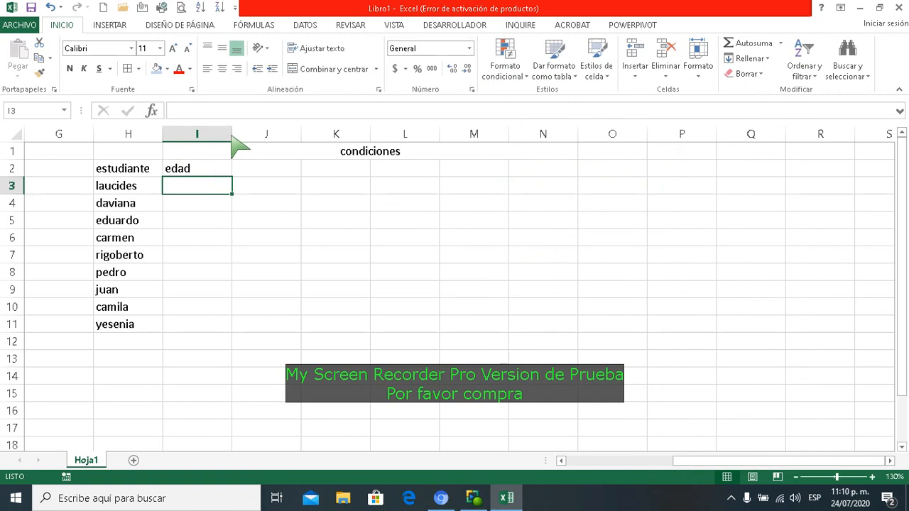
drag(232, 139, 242, 142)
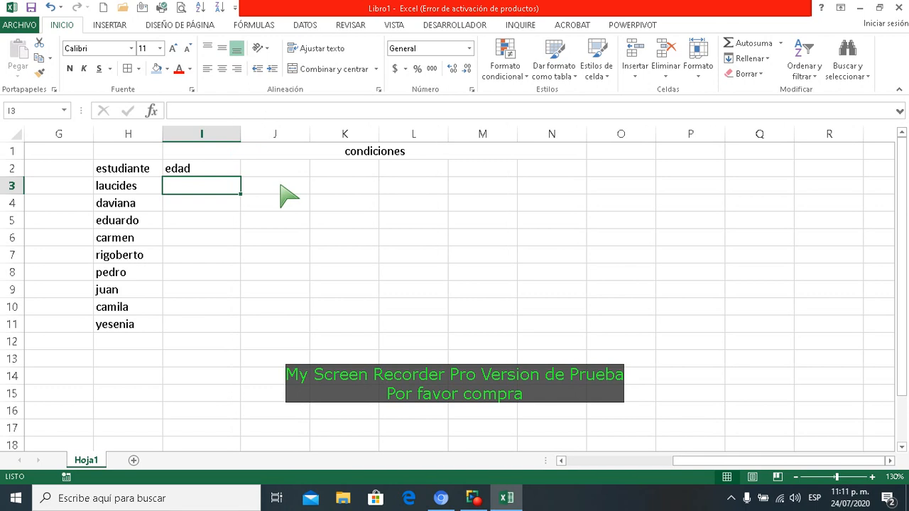
text(34)
key(Return)
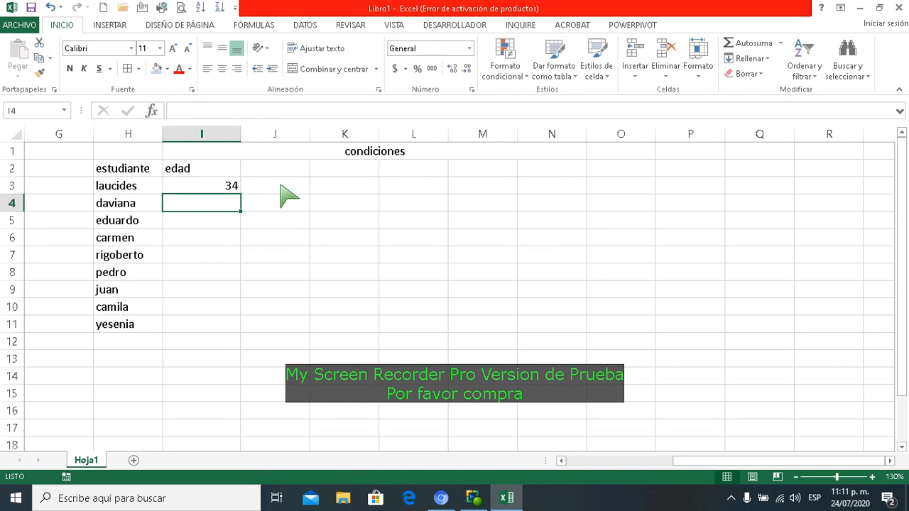
text(22)
key(Return)
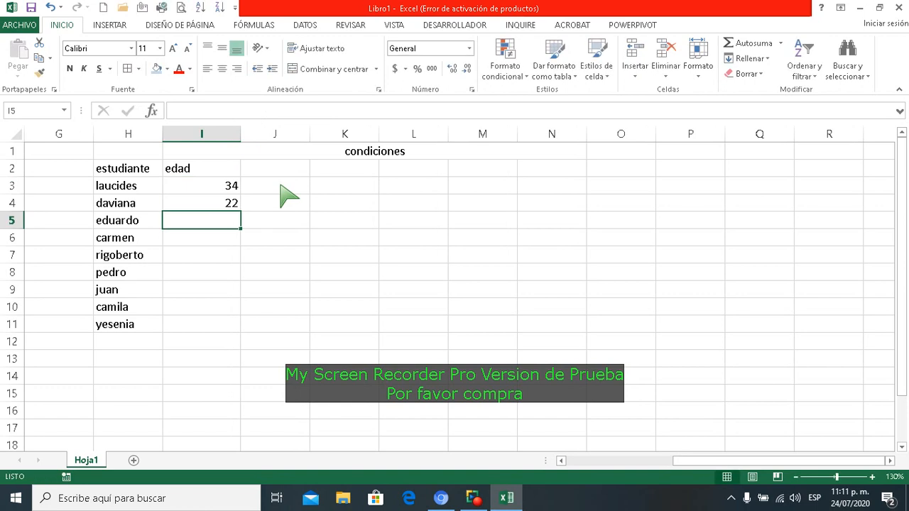
text(21)
key(Return)
Enter the remaining ages 23, 24, 18, 67, 34 and 21 down column I
text(23)
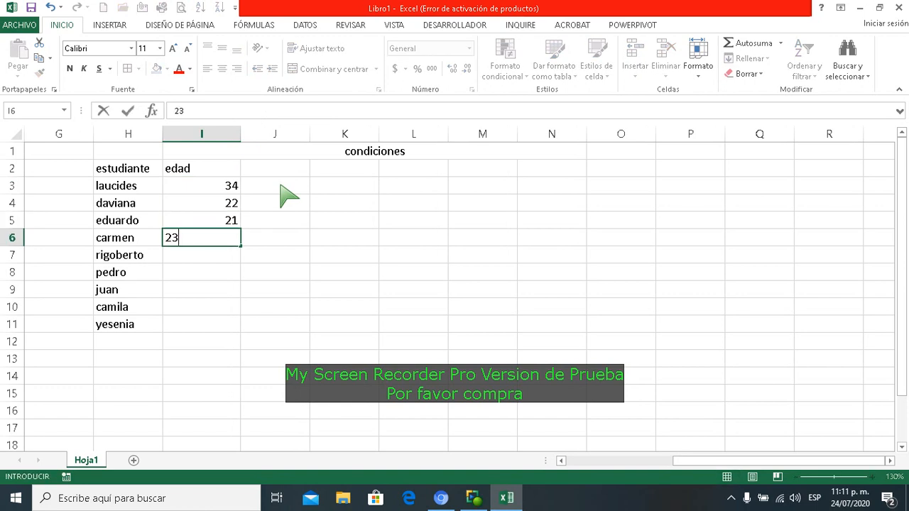
key(Return)
text(24)
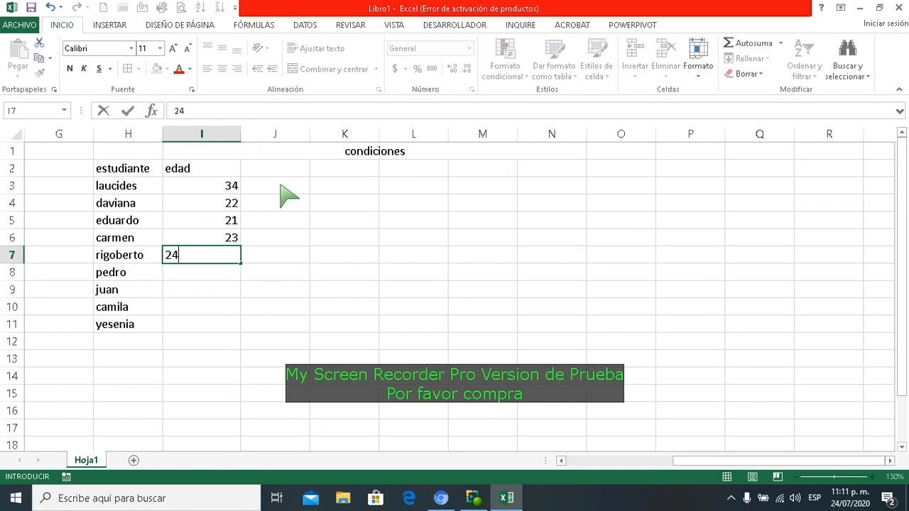
key(Return)
text(18)
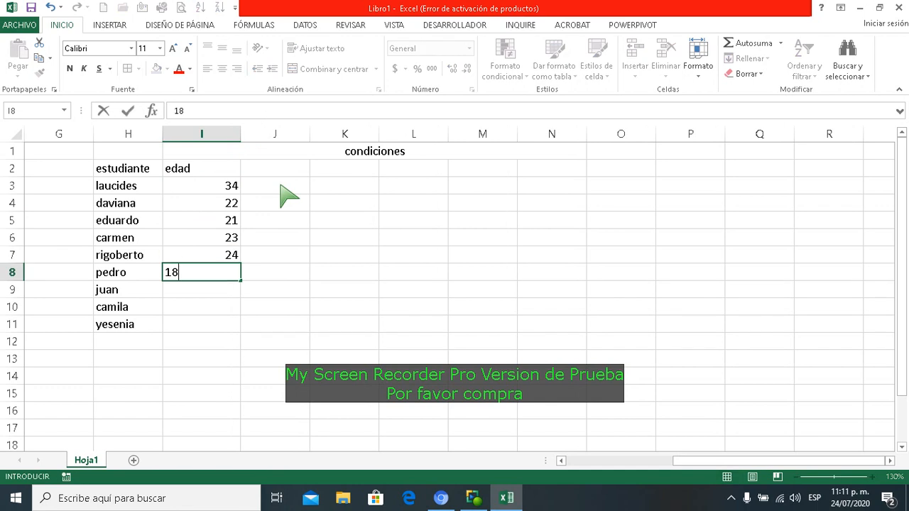
key(Return)
text(67)
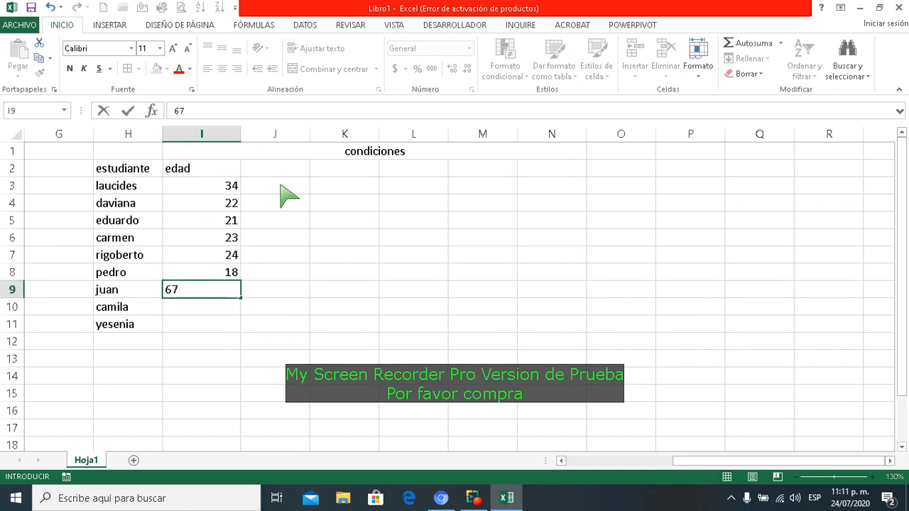
key(Return)
text(34)
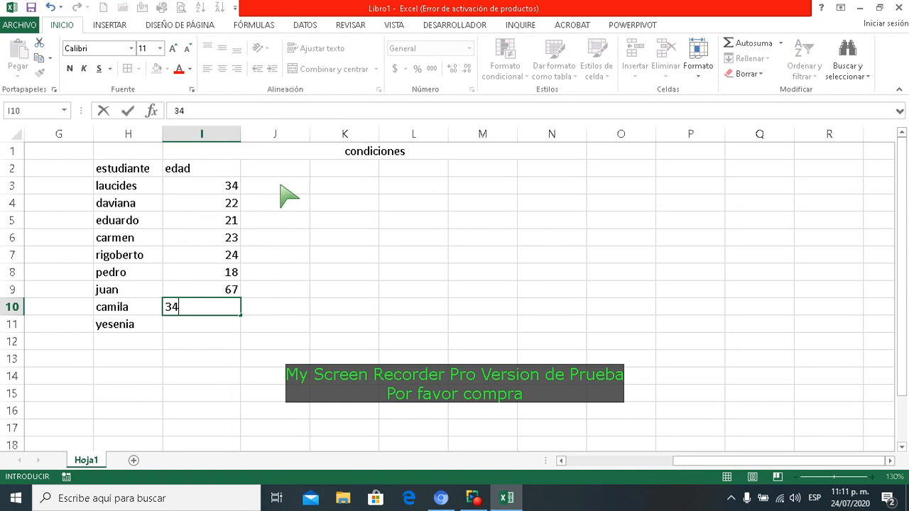
key(Return)
text(21)
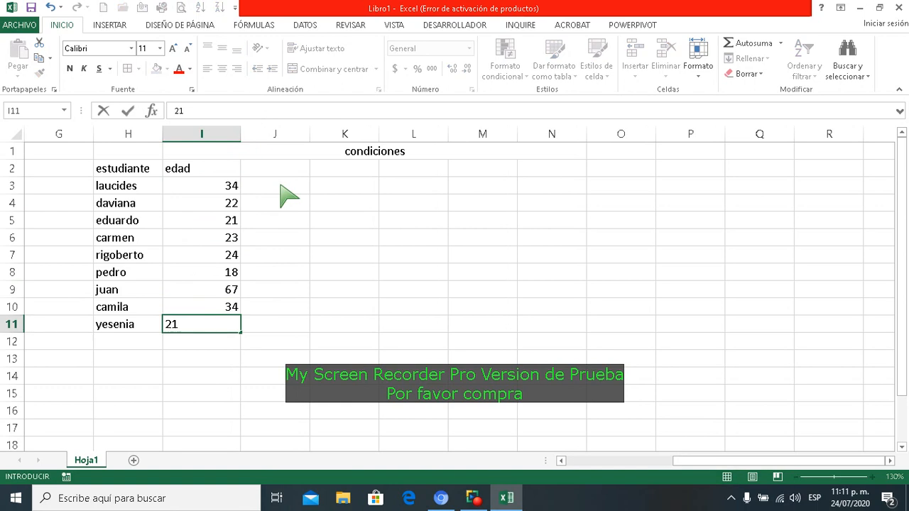
key(Return)
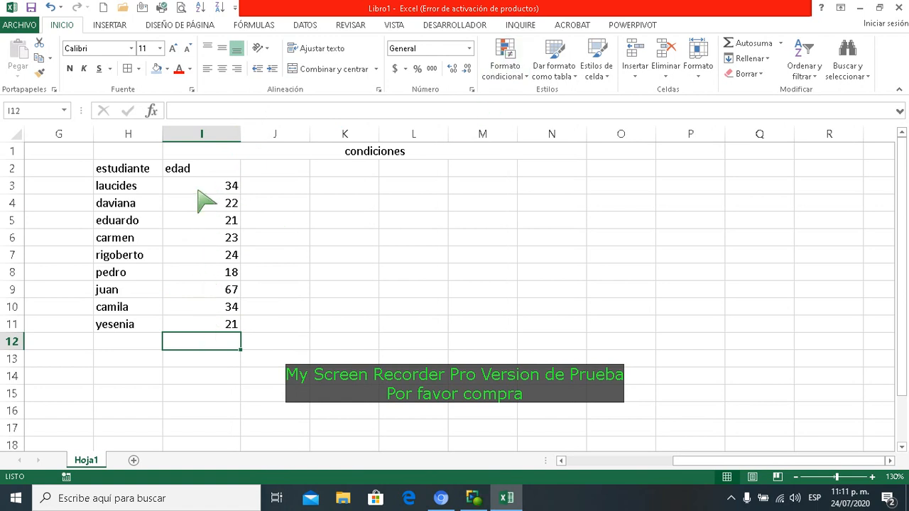
Select the ages in I3:I11 and open Formato condicional > Resaltar reglas de celdas
drag(198, 188, 211, 335)
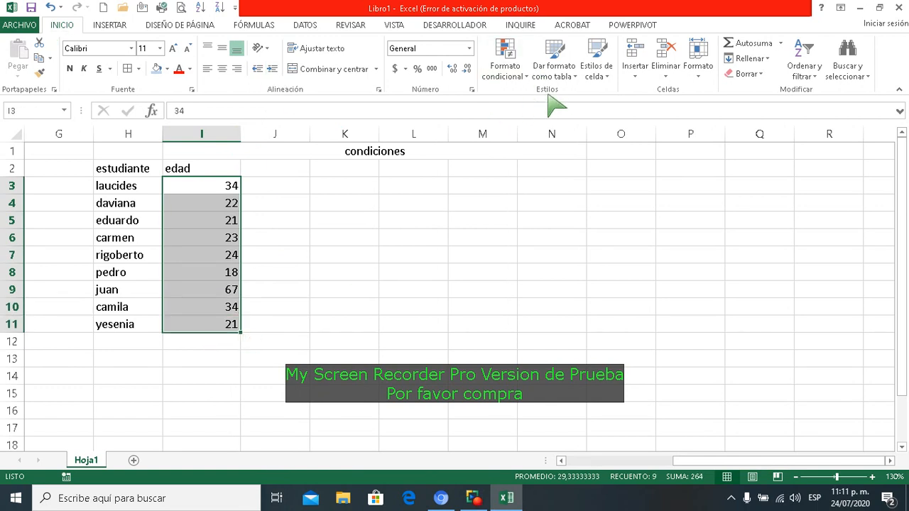
click(504, 53)
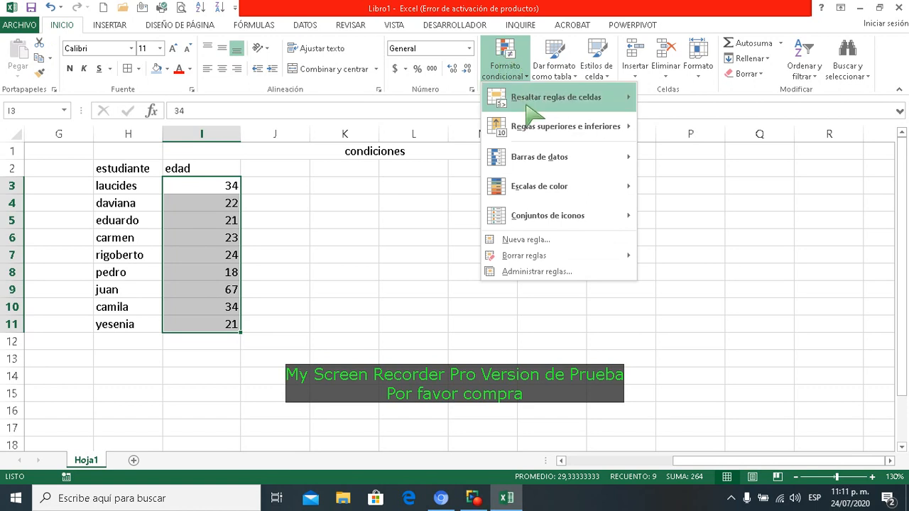
mouse_move(572, 105)
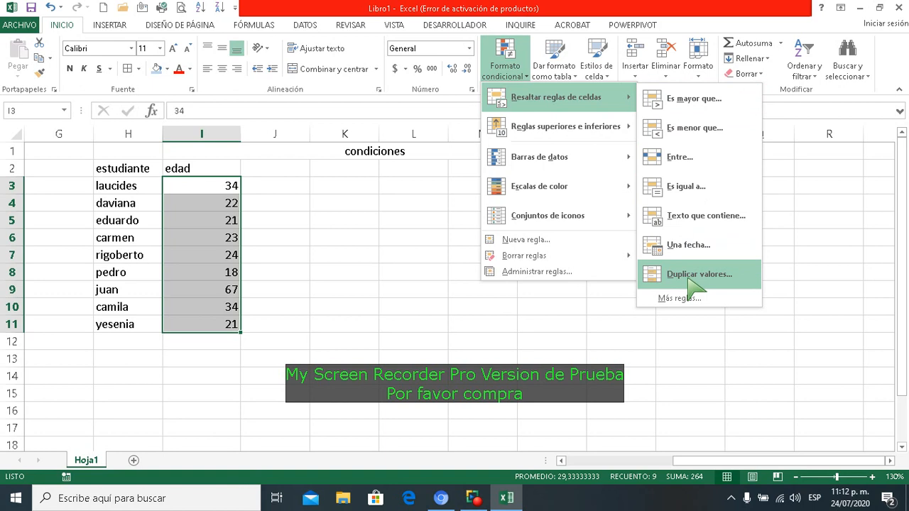
Add an Es mayor que 30 rule using Relleno rojo claro con texto rojo oscuro
click(684, 103)
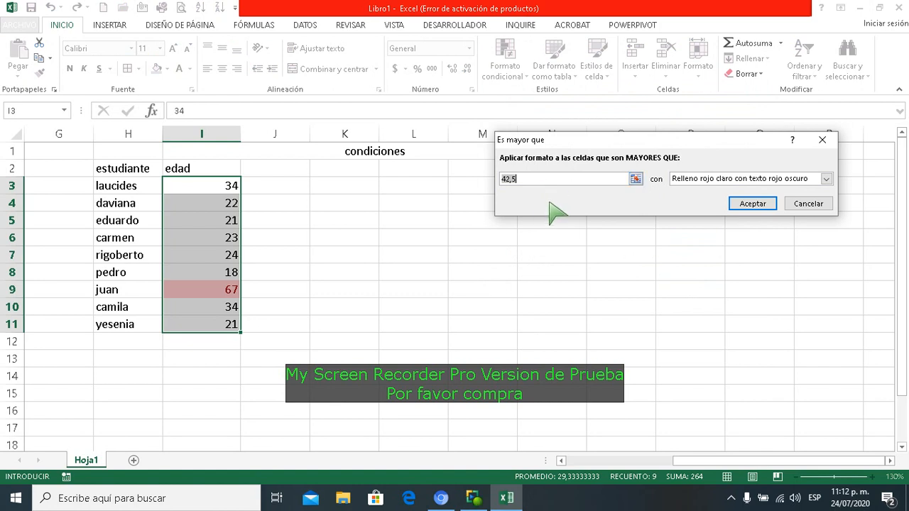
key(BackSpace)
text(17)
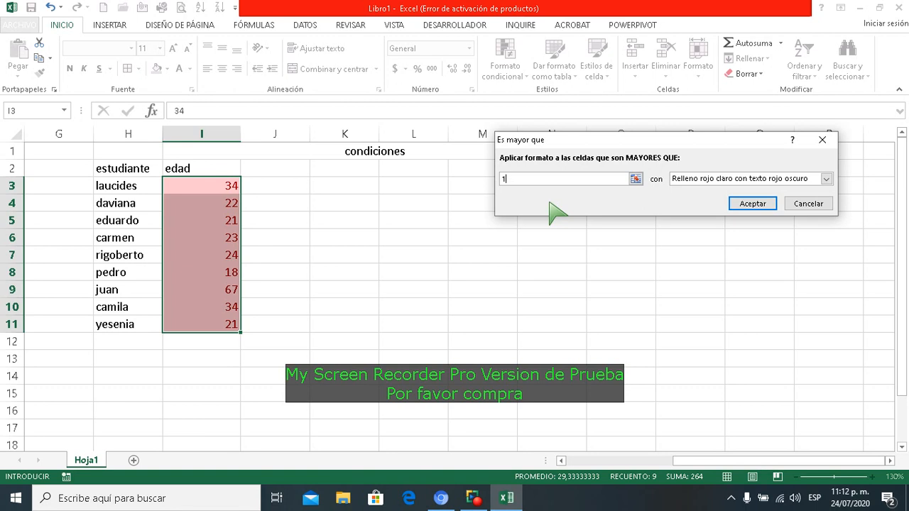
key(BackSpace)
text(30)
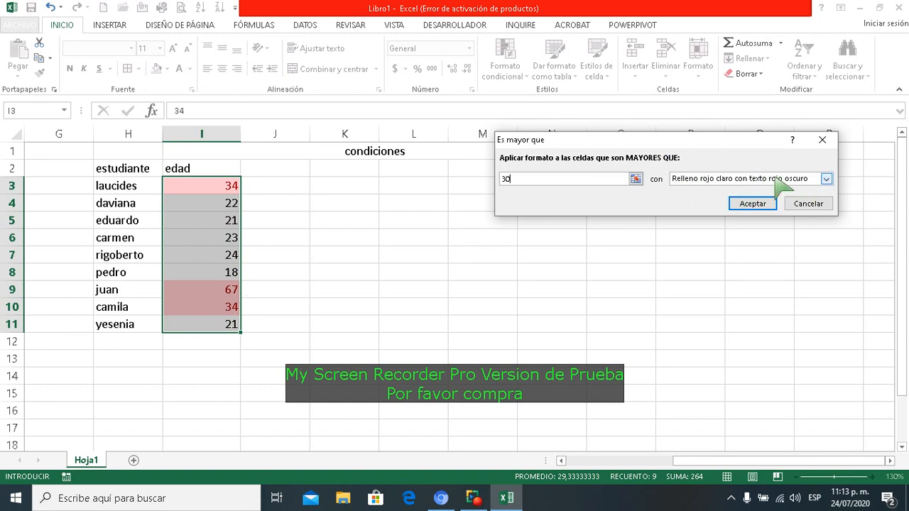
click(827, 179)
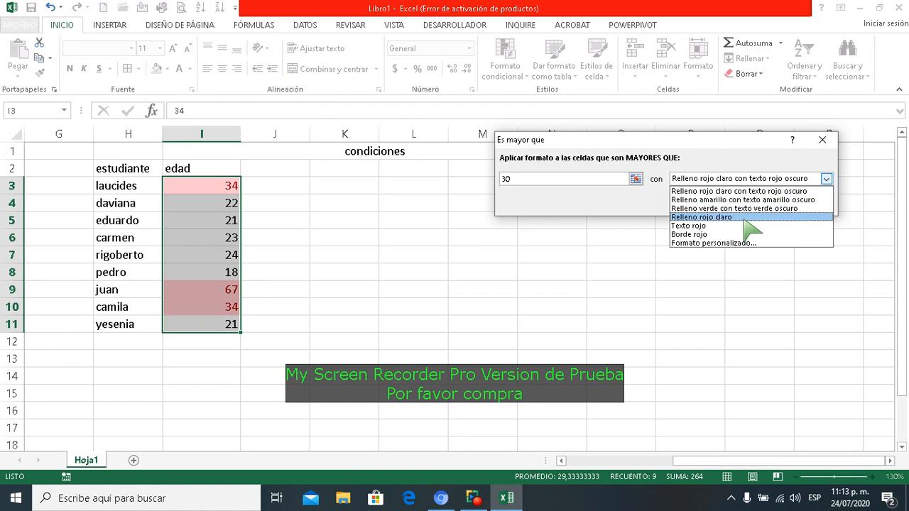
click(742, 192)
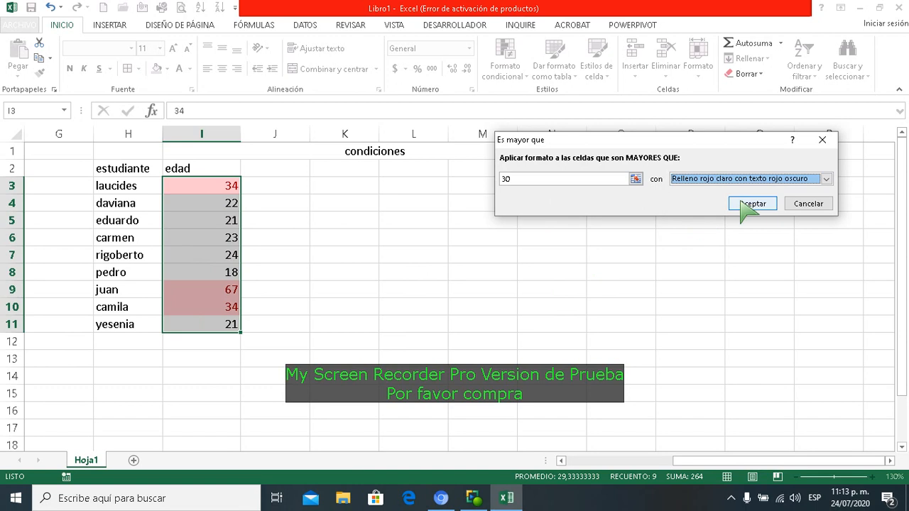
click(753, 203)
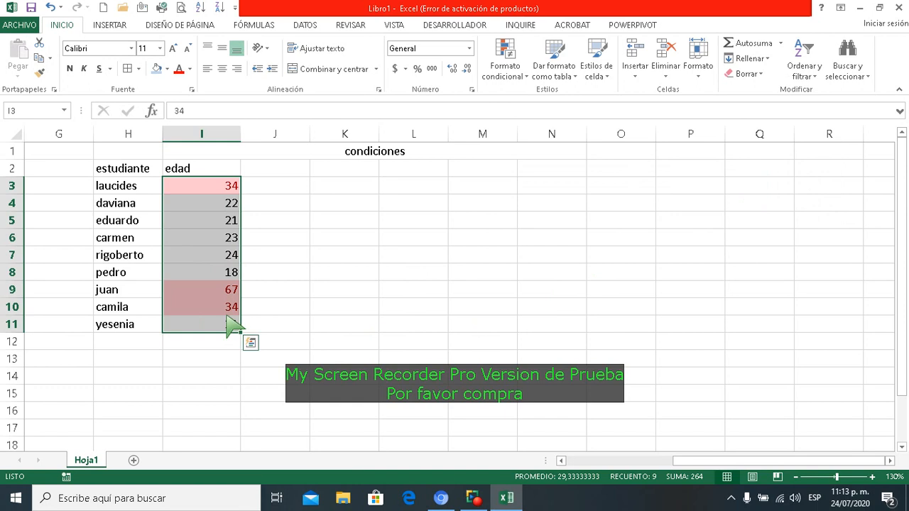
click(220, 227)
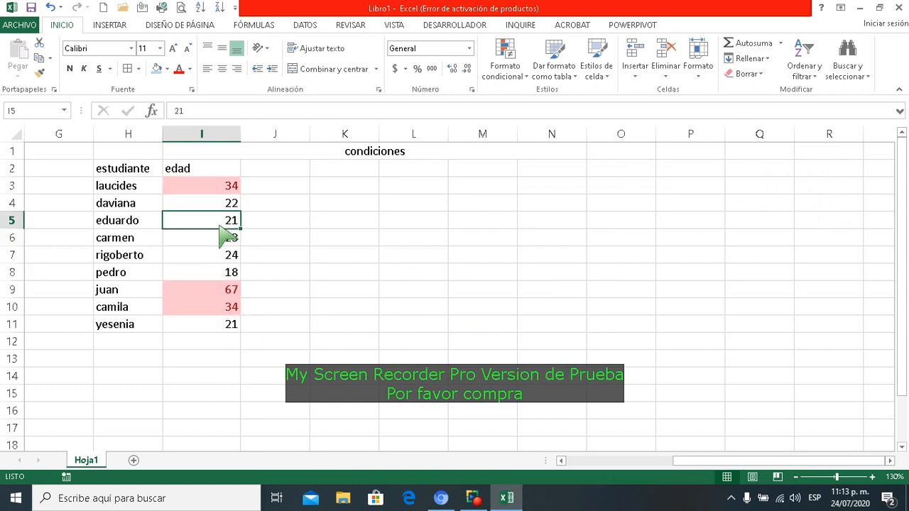
Change the age in I5 from 21 to 37, then move to J2
key(BackSpace)
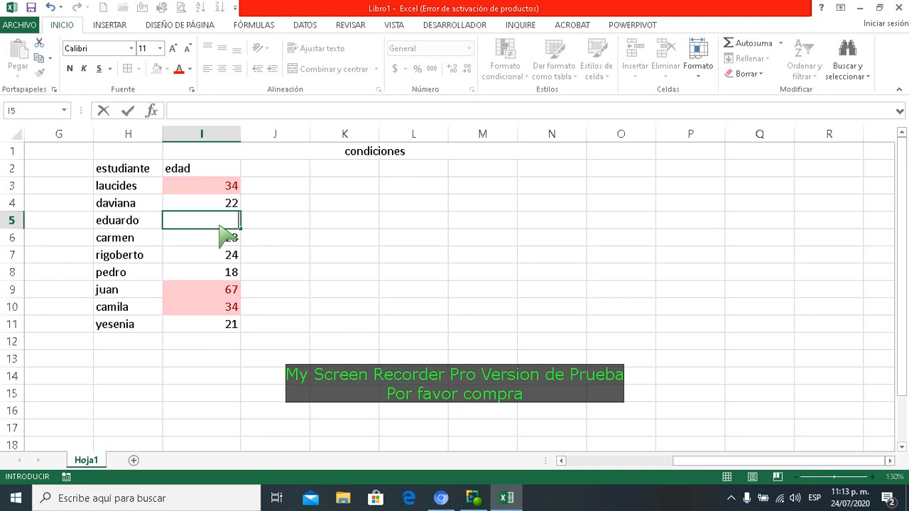
text(37)
key(Return)
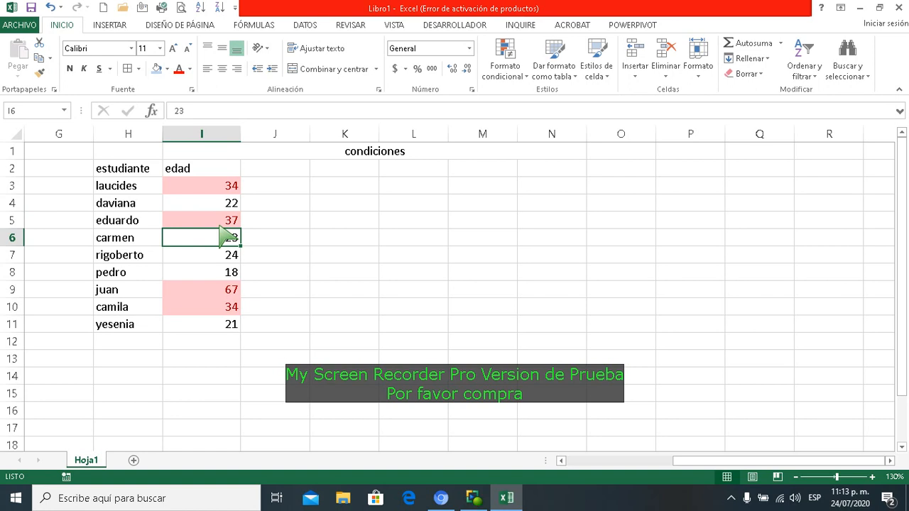
click(281, 183)
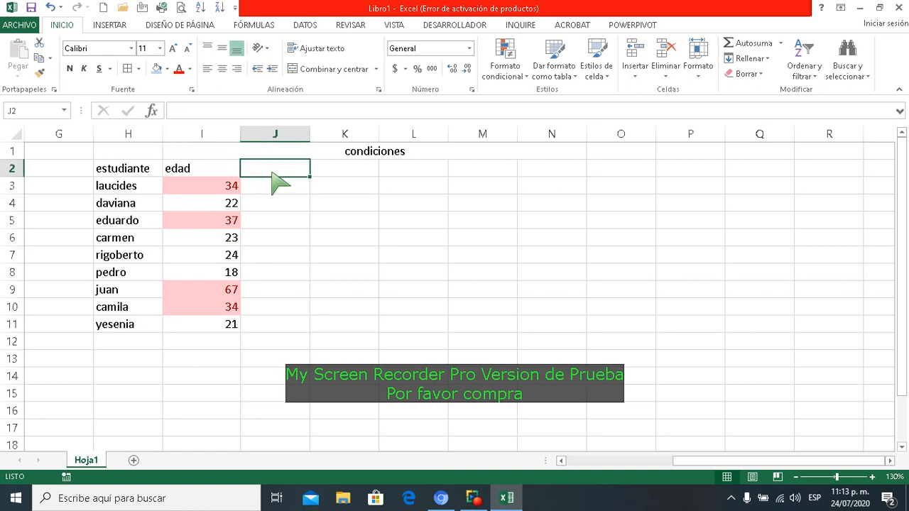
Enter 'fechas de nacimiento' in J2 and autofit column J to it
text(fec)
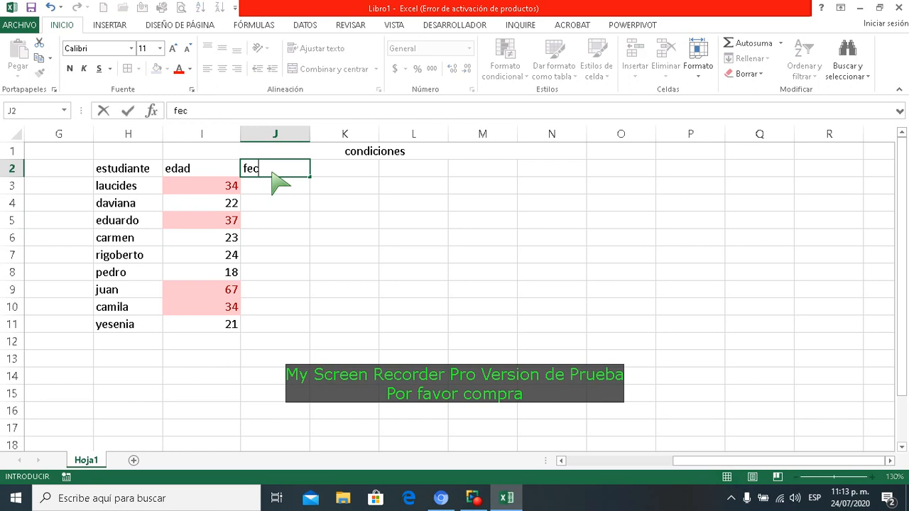
text(has de nac)
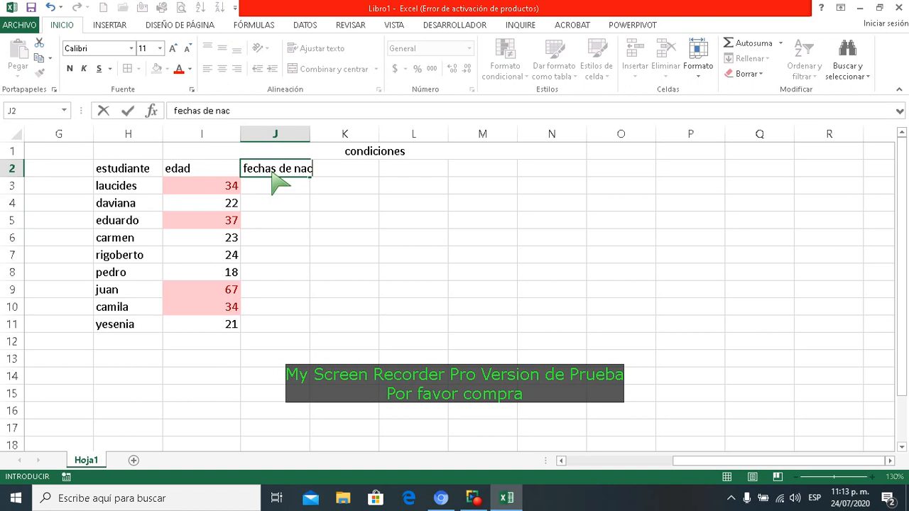
text(imiento)
key(Return)
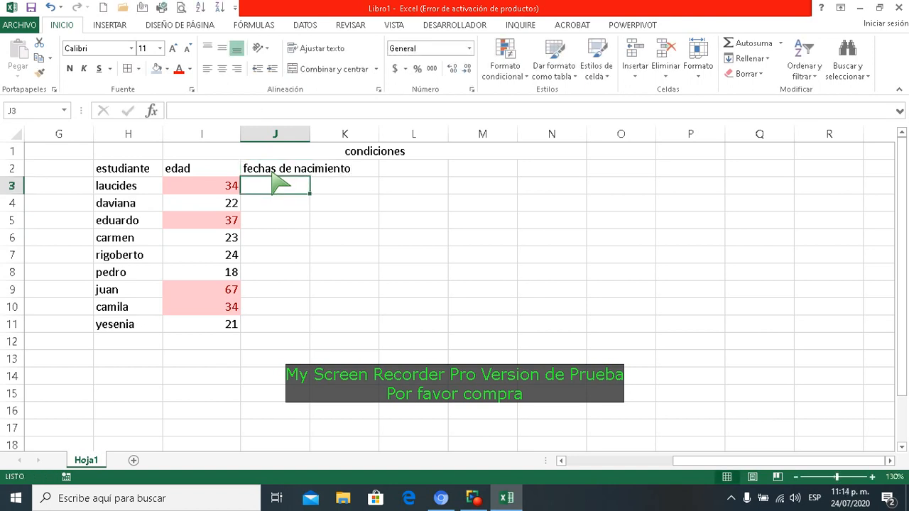
double_click(310, 135)
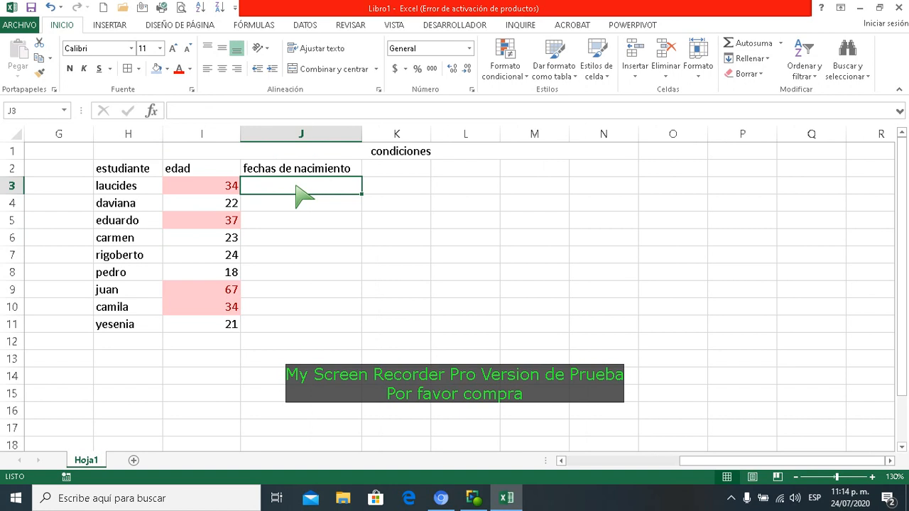
Enter birth dates 19/1/1989, 23/3/1999, 24/4/1999 and 30/1/2001 in J3:J6
text(19)
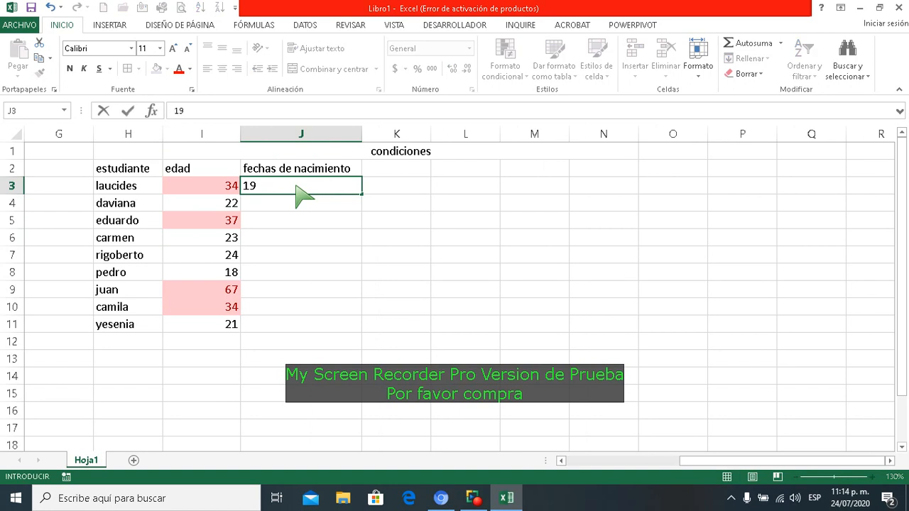
text(/1/1989)
key(Return)
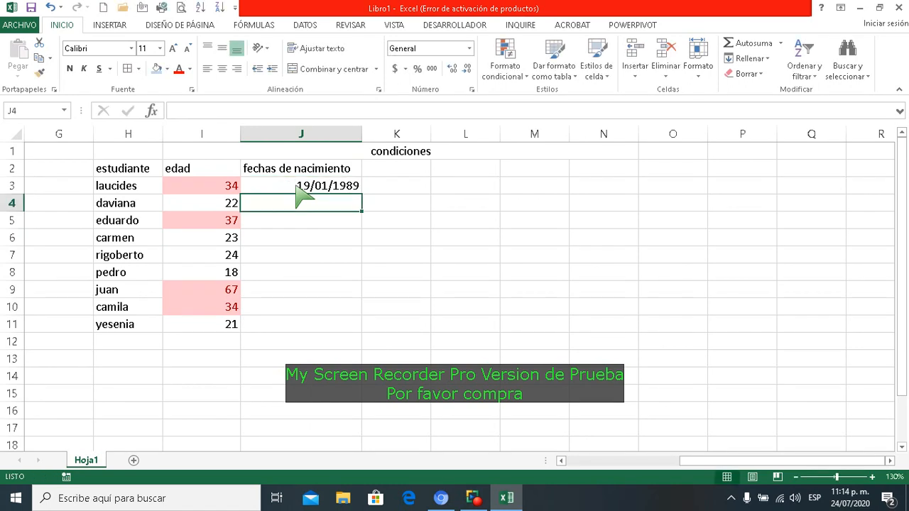
text(23)
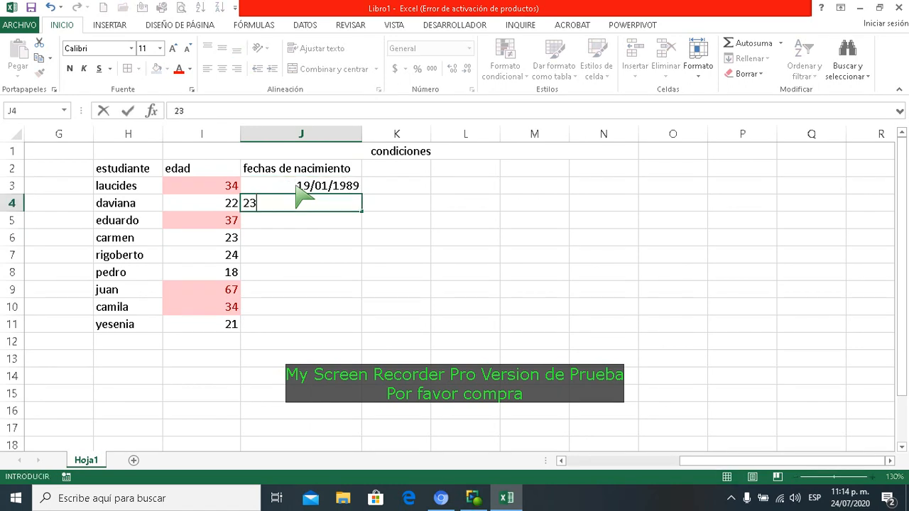
text(/3/1999)
key(Return)
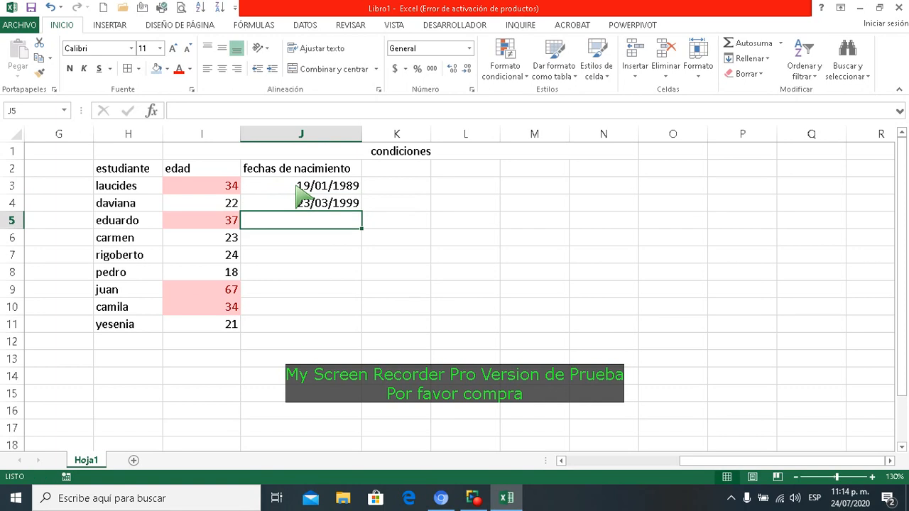
text(24)
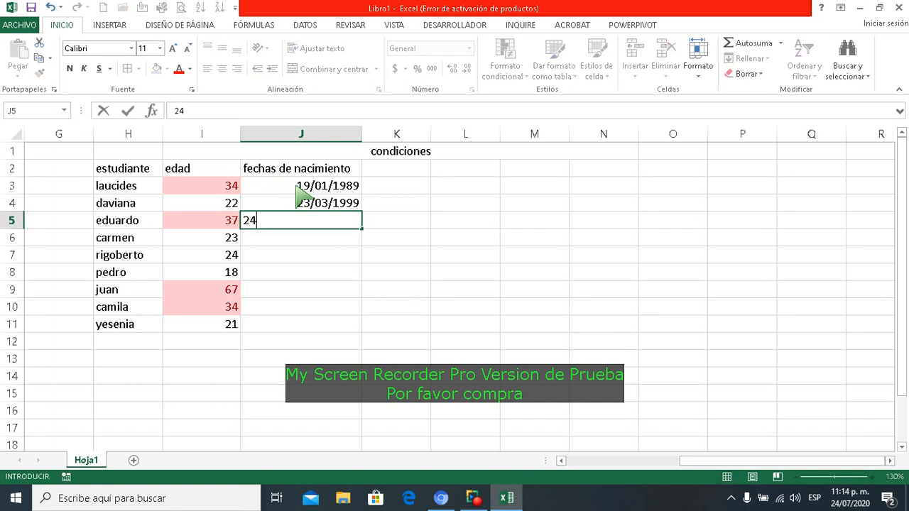
text(/4/1999)
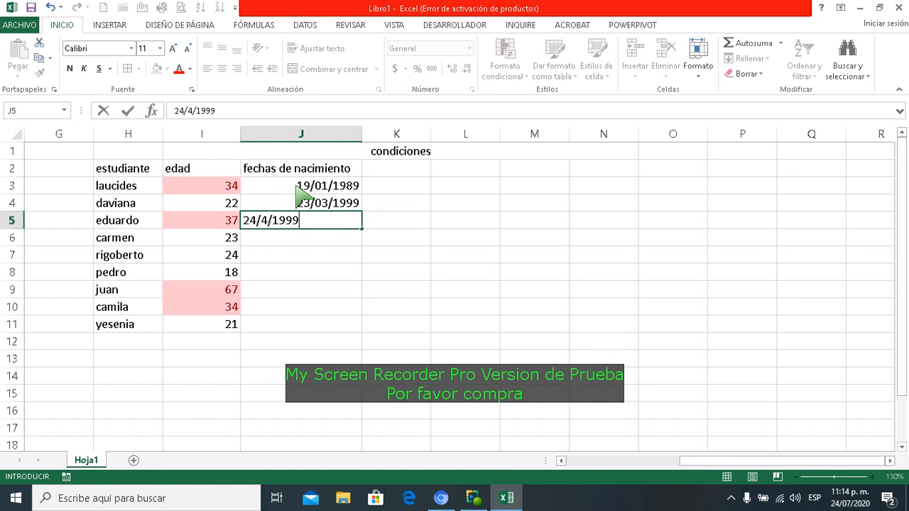
key(Return)
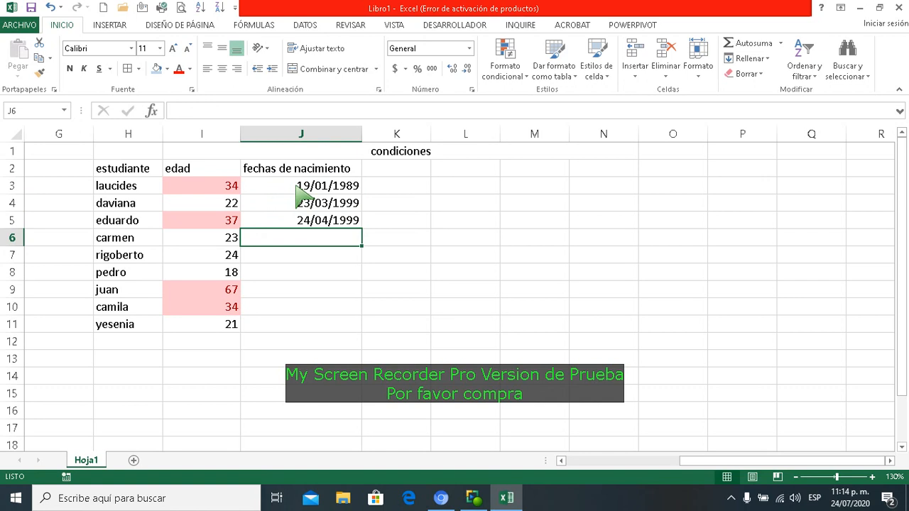
text(30)
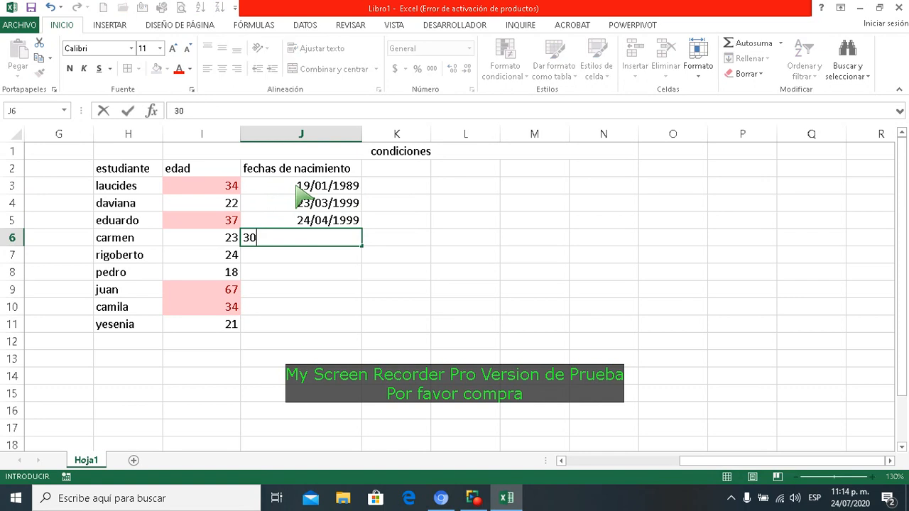
text(/1/2001)
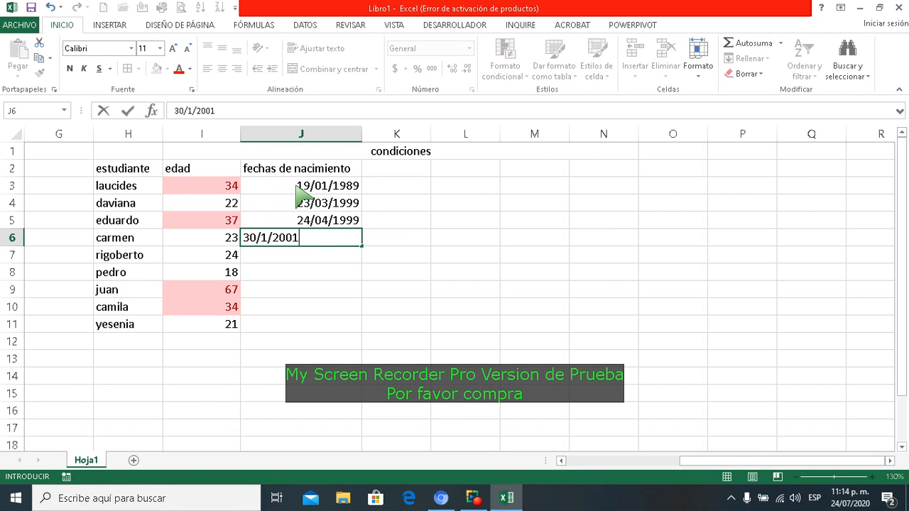
key(Return)
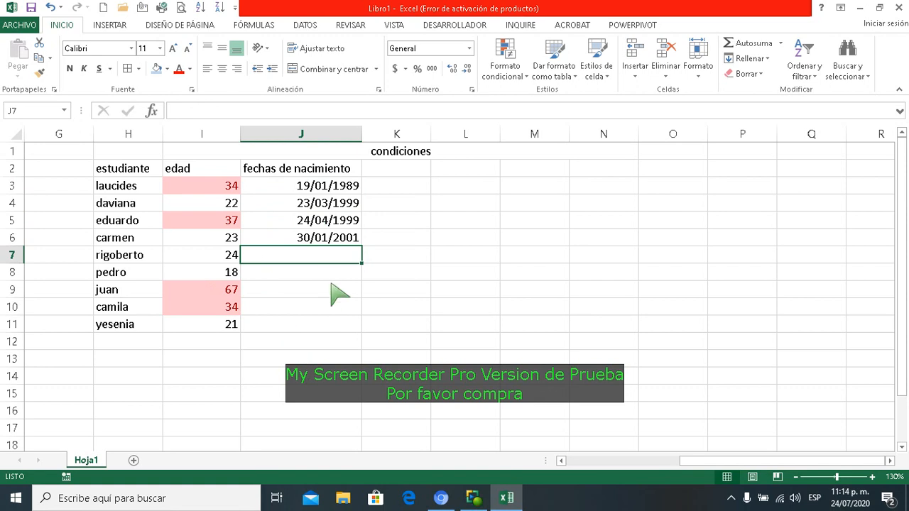
Enter birth dates 12/12/1995, 30/10/2000, 31/12/2000, 1/1/1999 and 3/2/1997 in J7:J11
text(12)
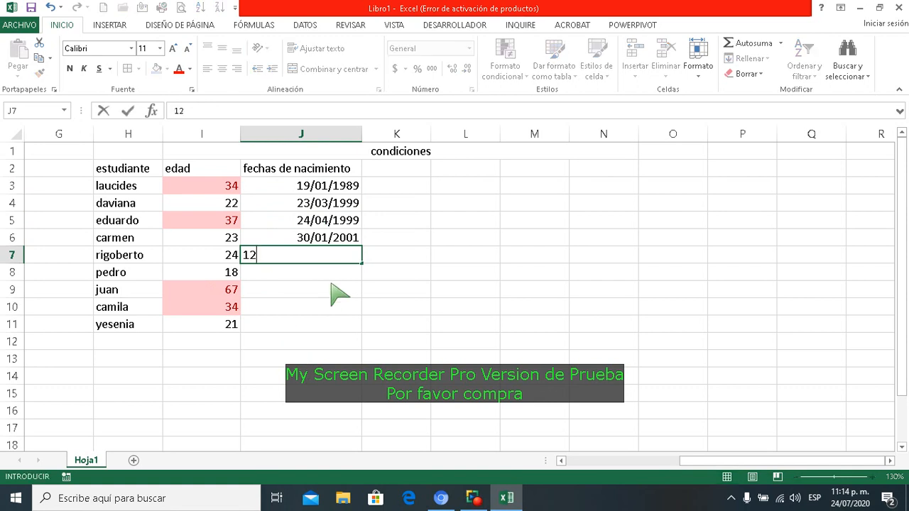
text(/12/199)
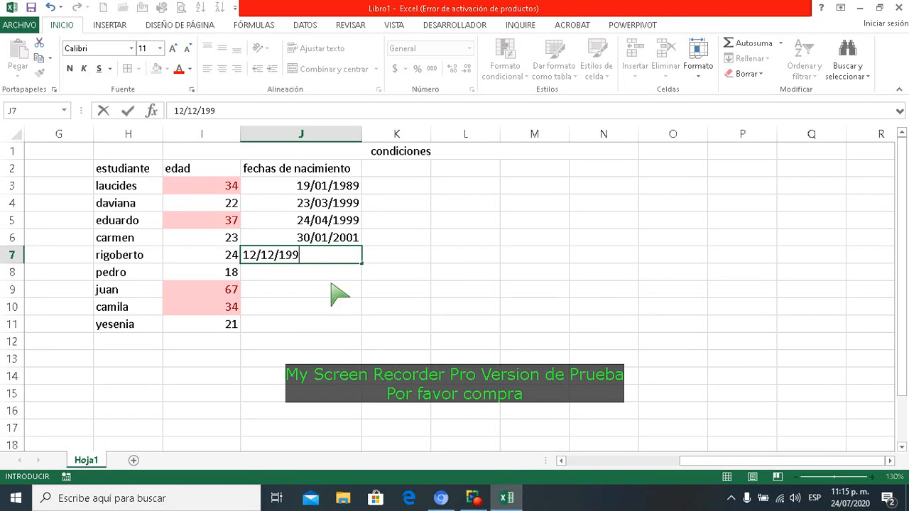
text(5)
key(Return)
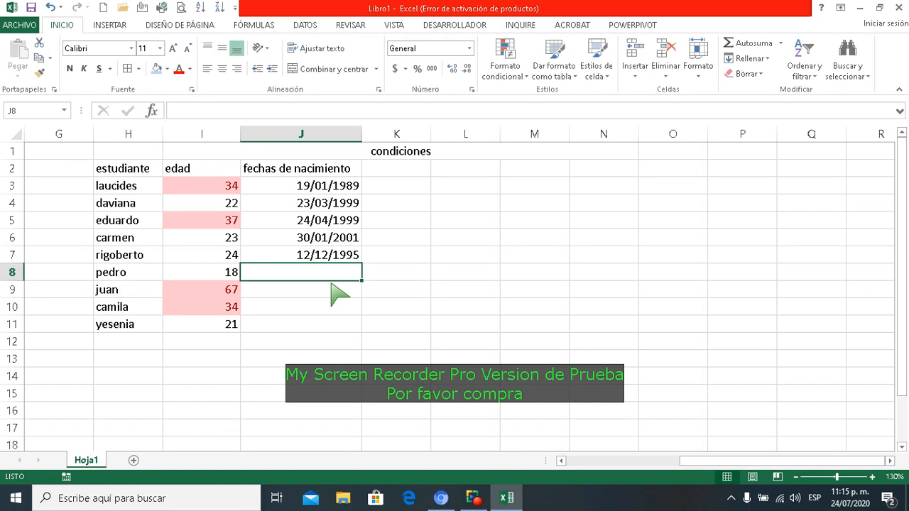
text(30)
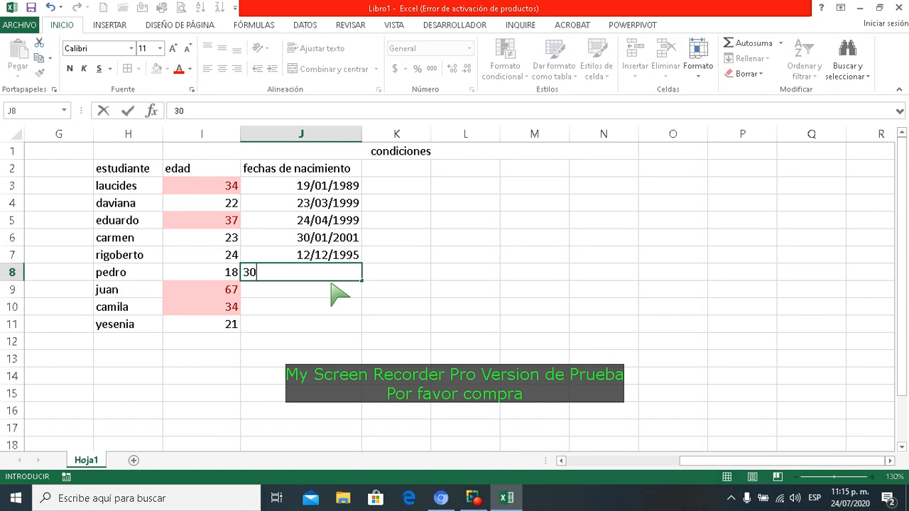
text(/10/2000)
key(Return)
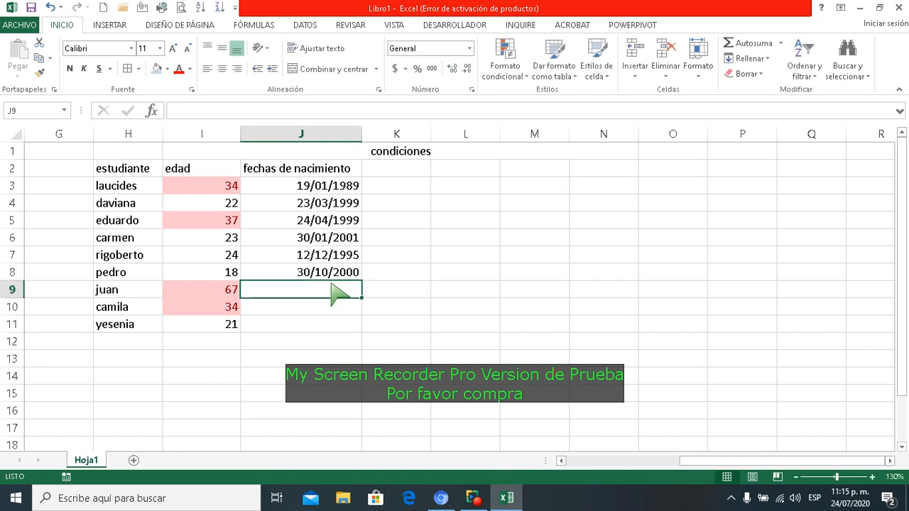
text(31)
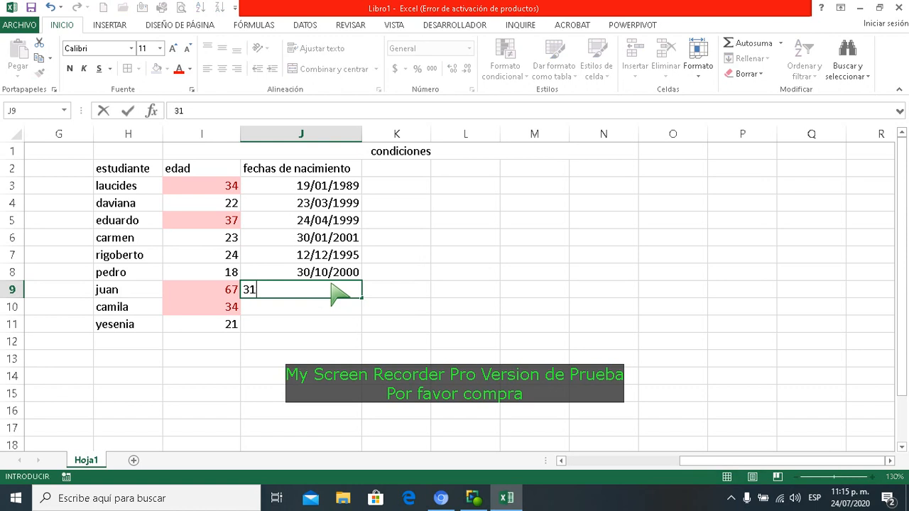
text(/12/2000)
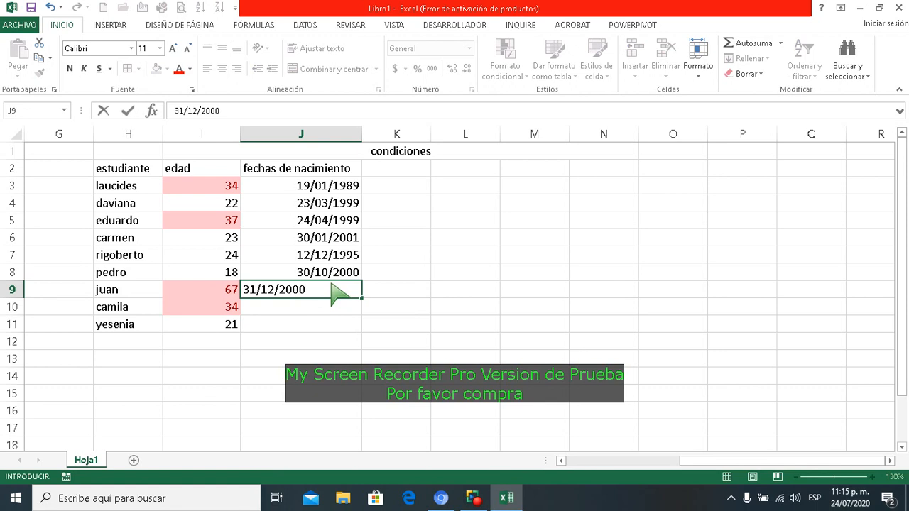
key(Return)
text(1)
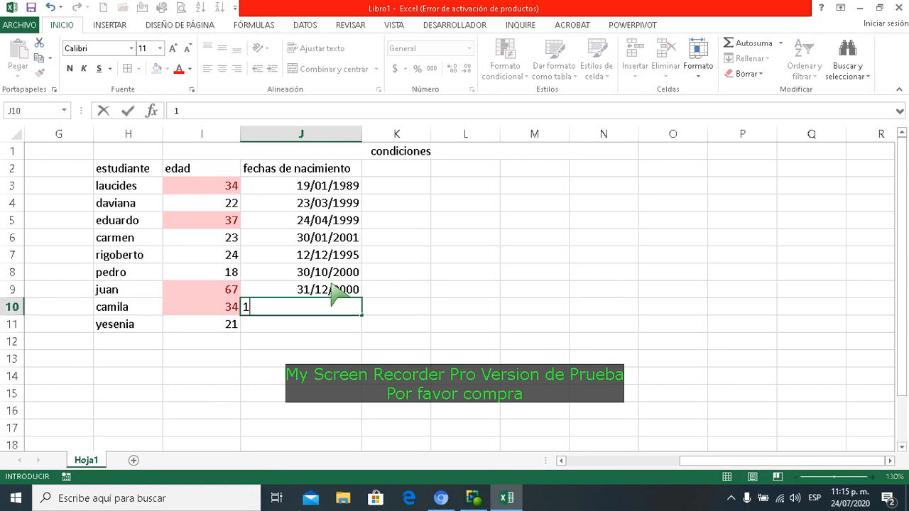
text(/1/1999)
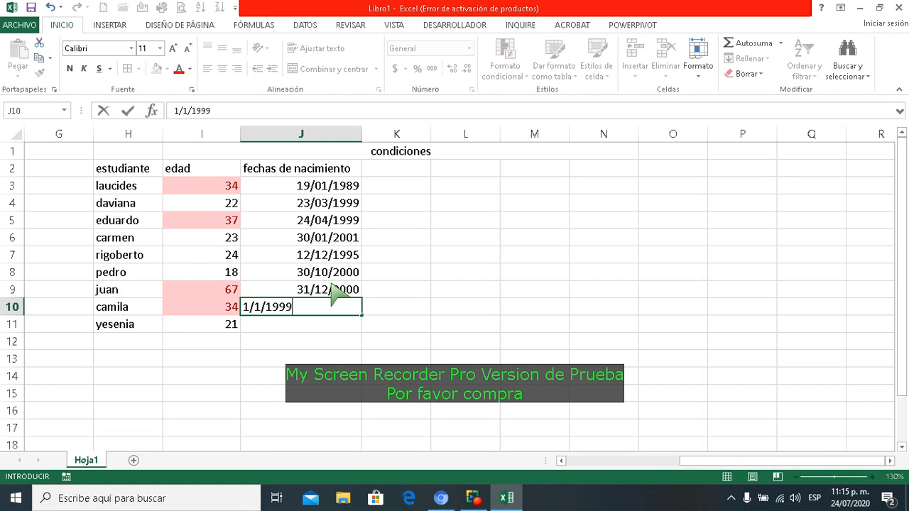
key(Return)
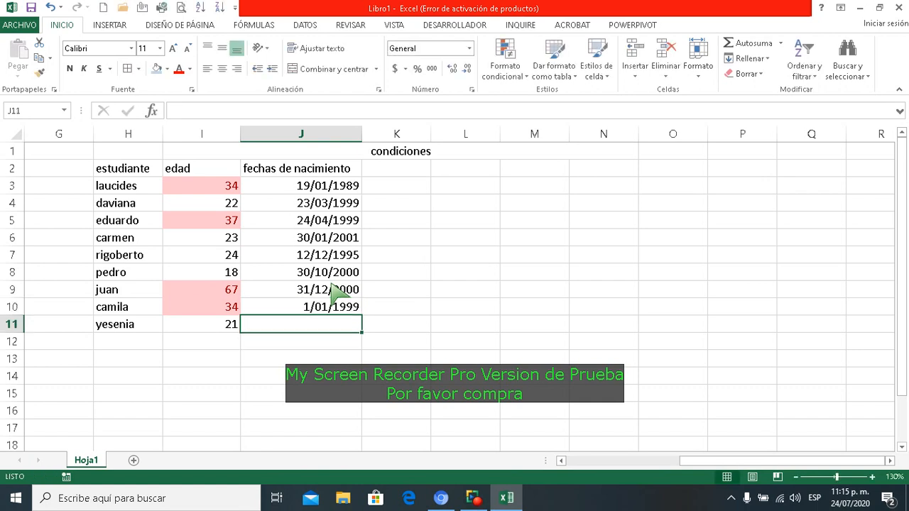
text(3)
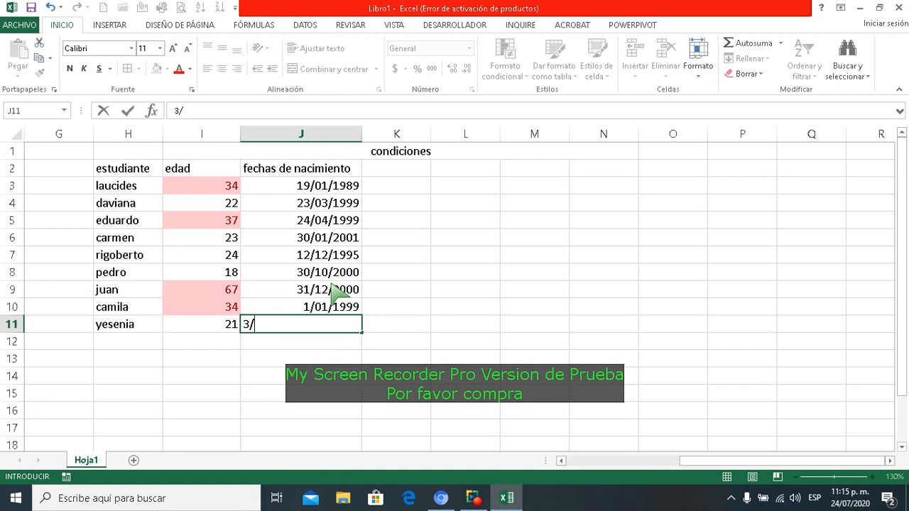
text(/2/1997)
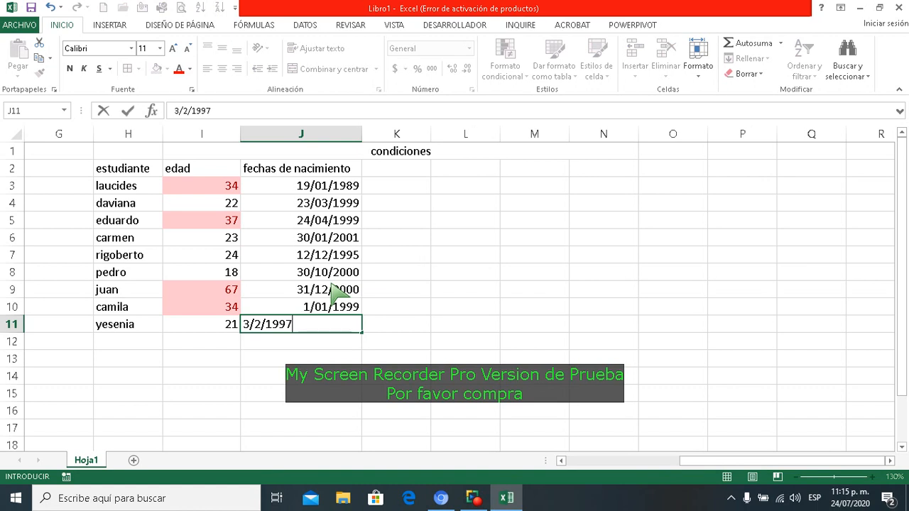
key(Return)
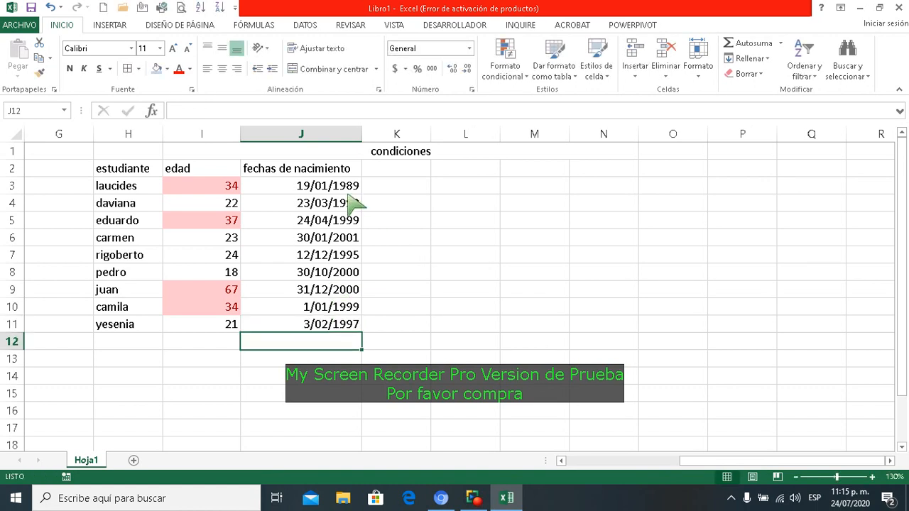
drag(338, 187, 359, 338)
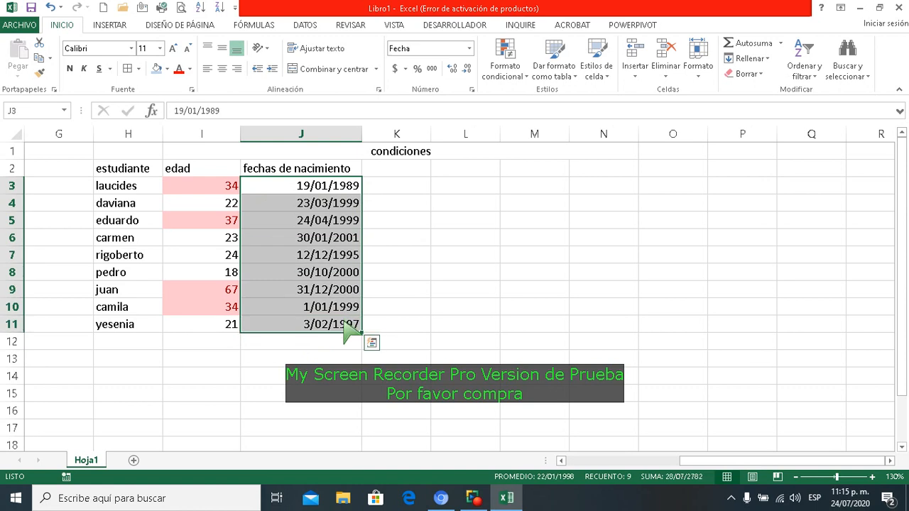
click(505, 76)
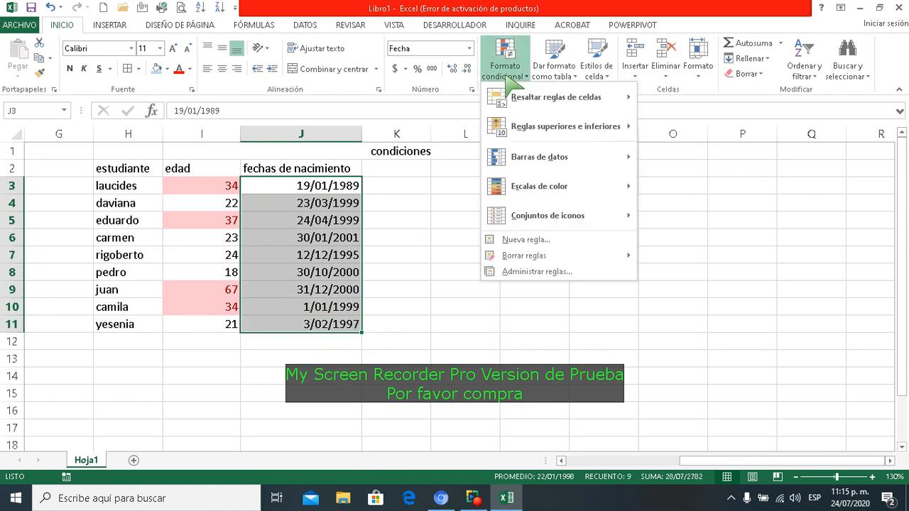
mouse_move(522, 94)
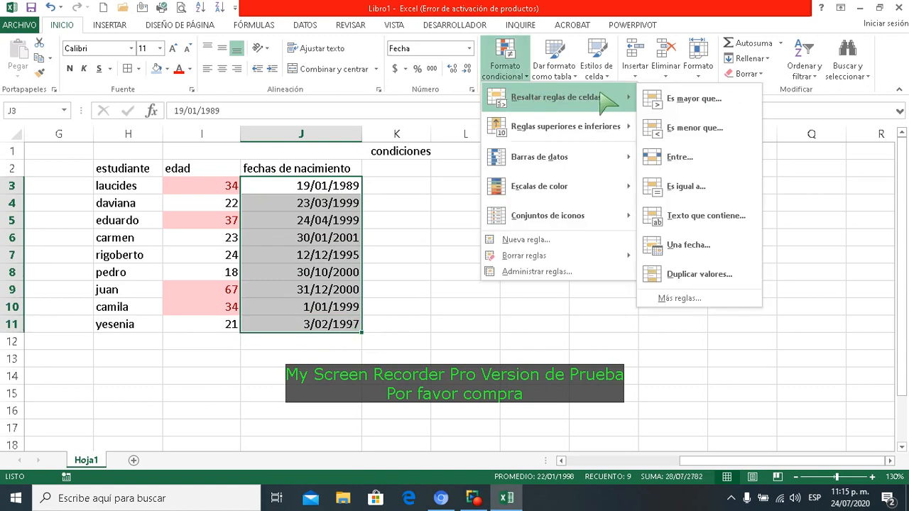
click(685, 245)
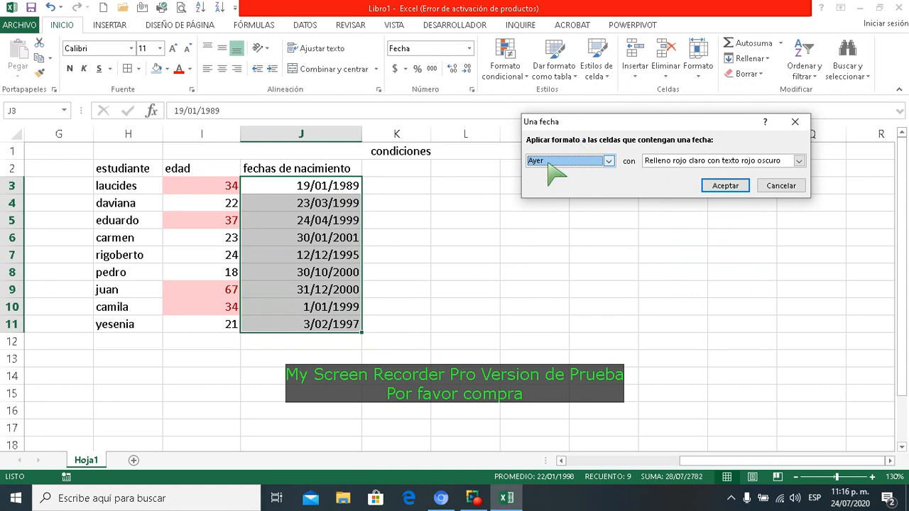
click(607, 162)
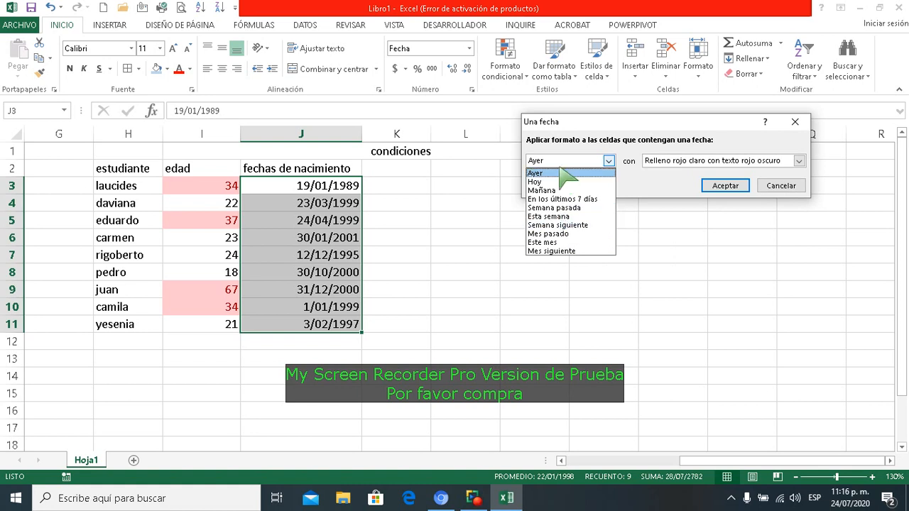
click(768, 183)
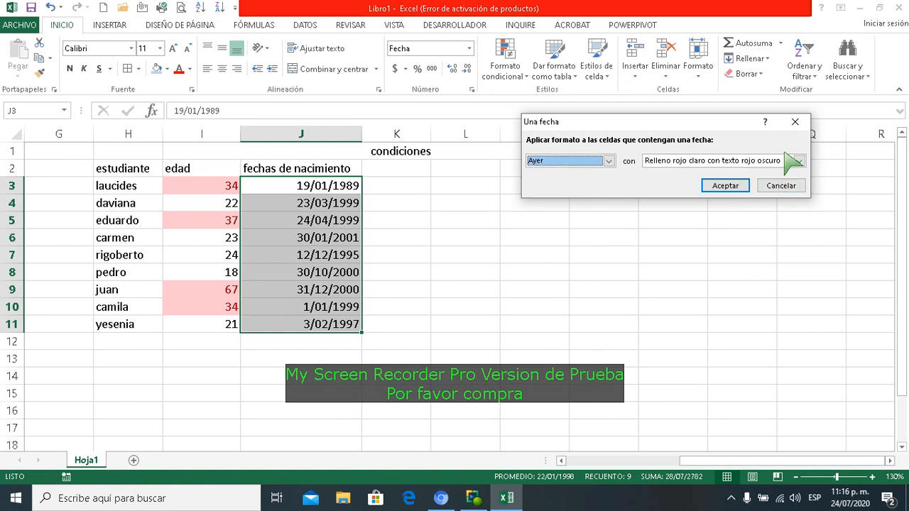
click(795, 122)
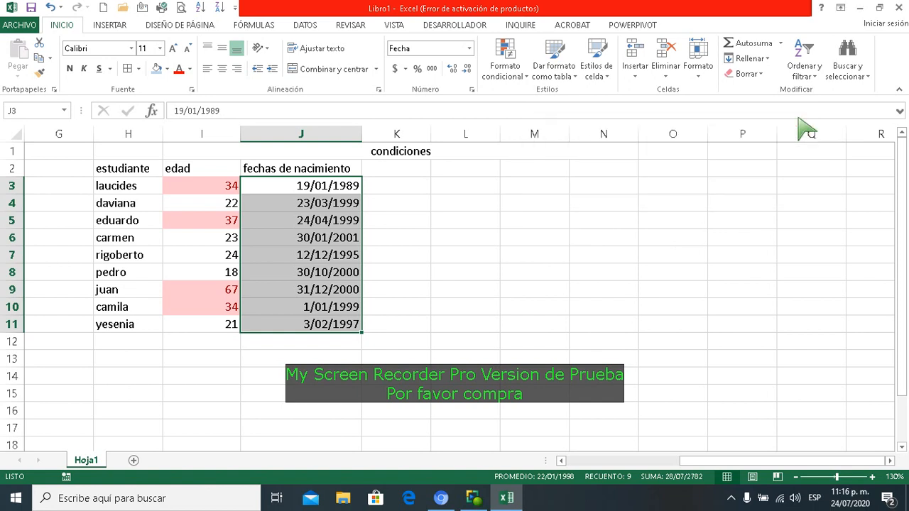
Add an Entre rule for dates 23/01/1999 to 28/01/2000 using Relleno amarillo con texto amarillo oscuro
click(509, 59)
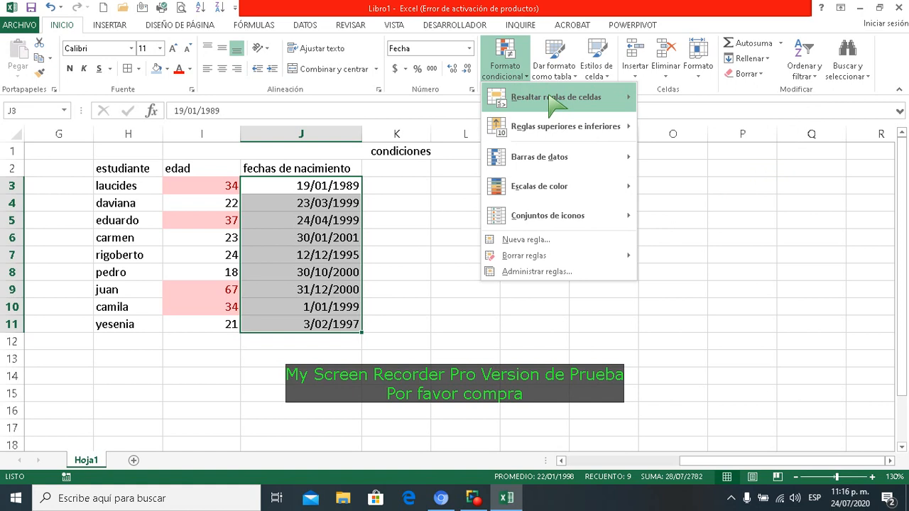
mouse_move(554, 97)
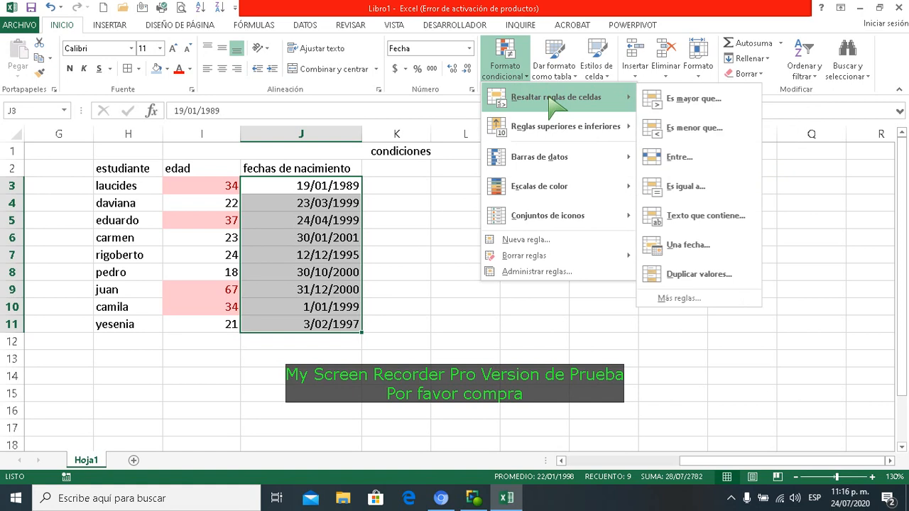
click(676, 158)
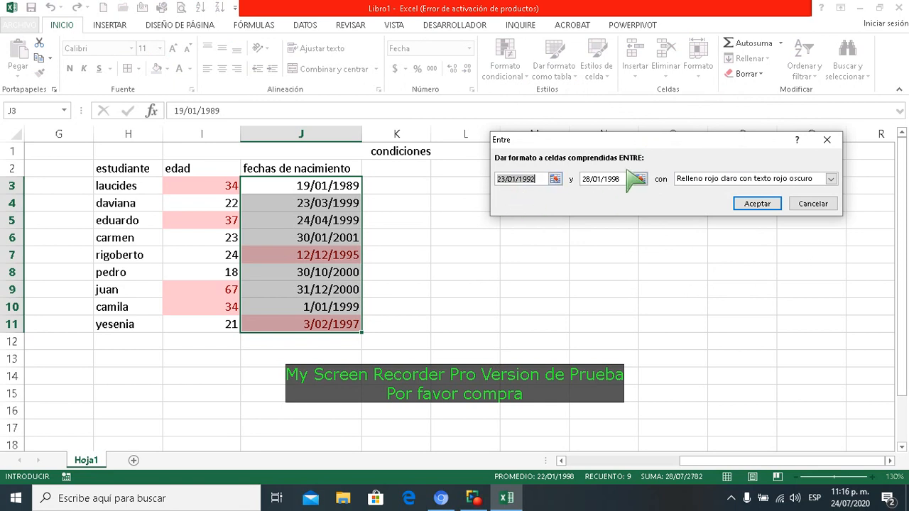
click(537, 179)
key(BackSpace)
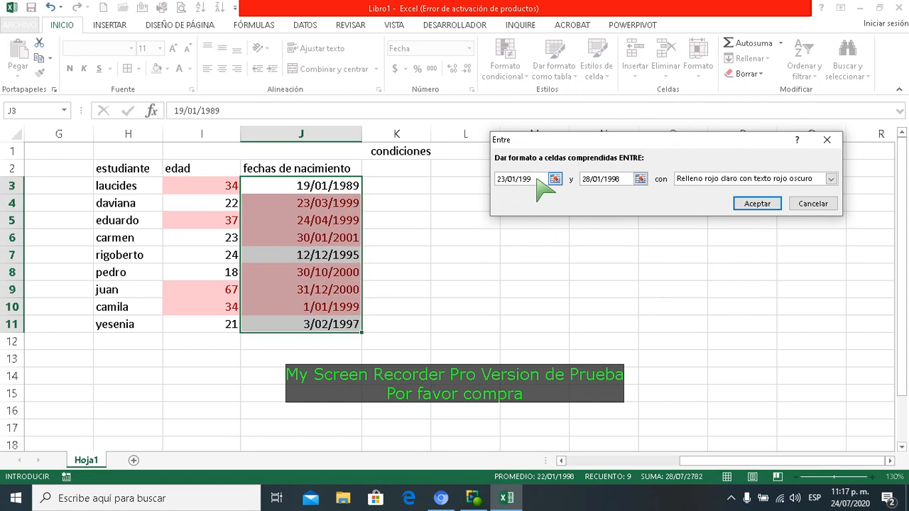
text(9)
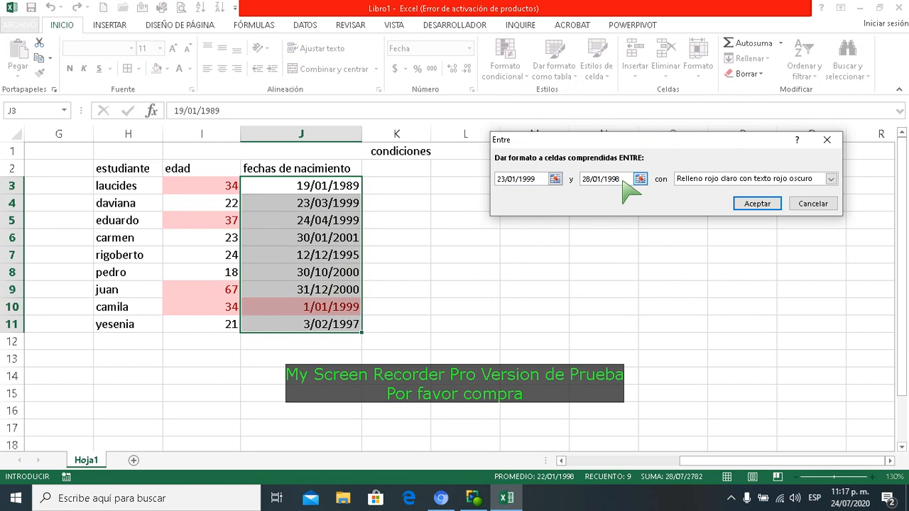
key(BackSpace)
key(BackSpace)
key(BackSpace)
key(BackSpace)
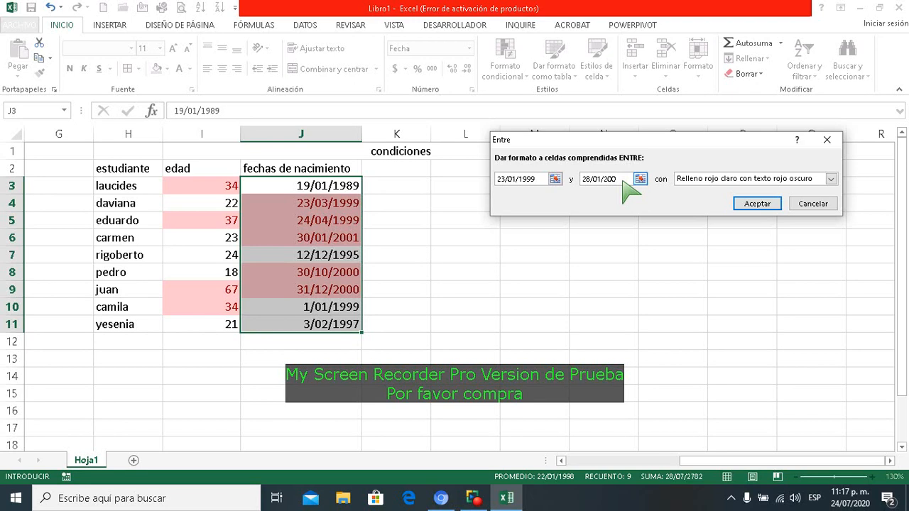
text(2000)
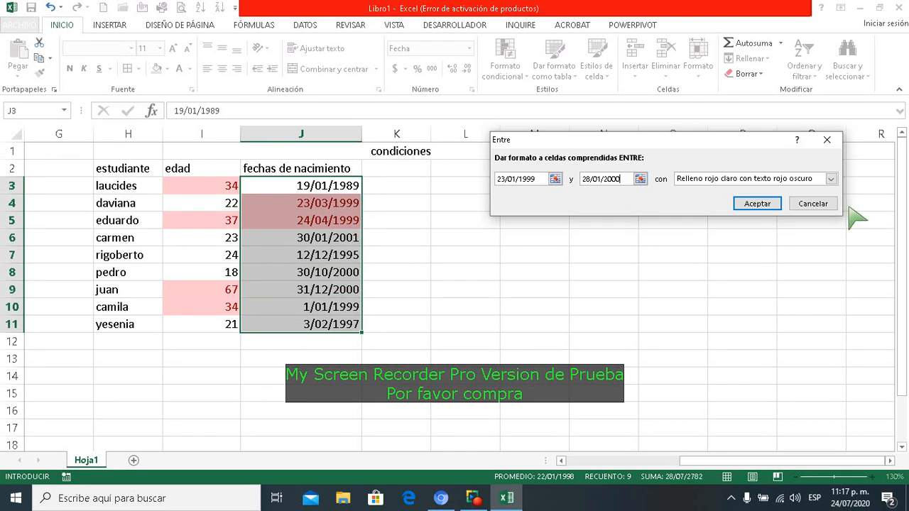
click(831, 179)
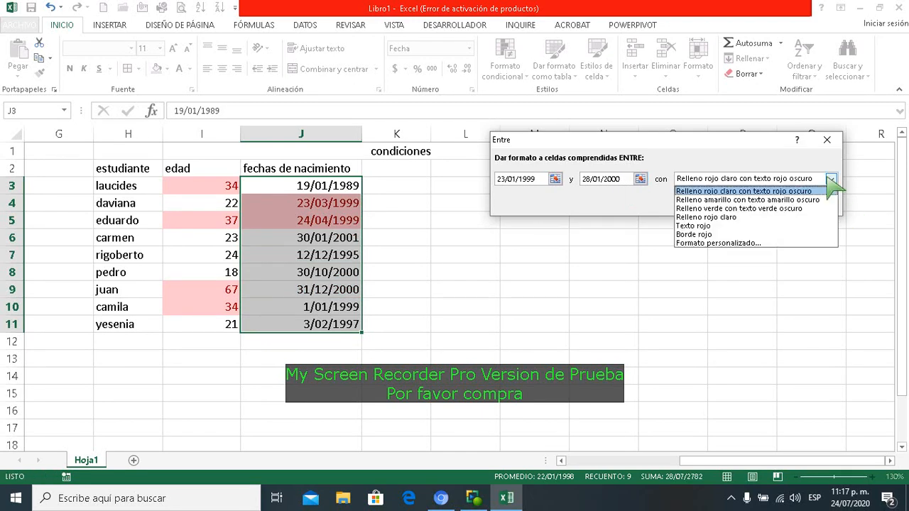
click(803, 200)
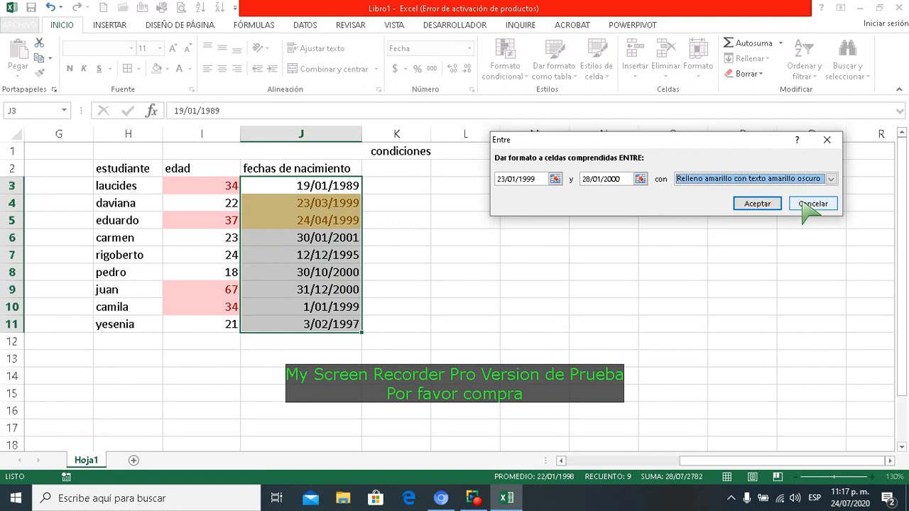
click(764, 207)
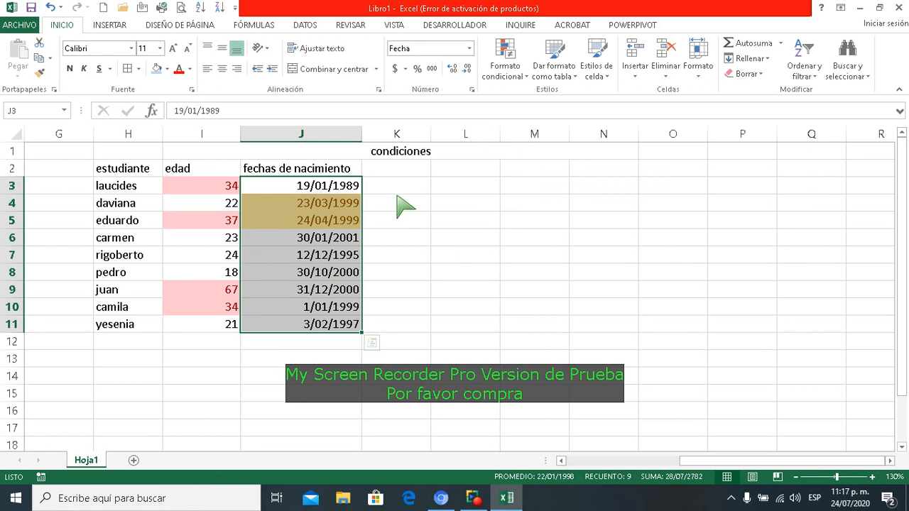
click(401, 170)
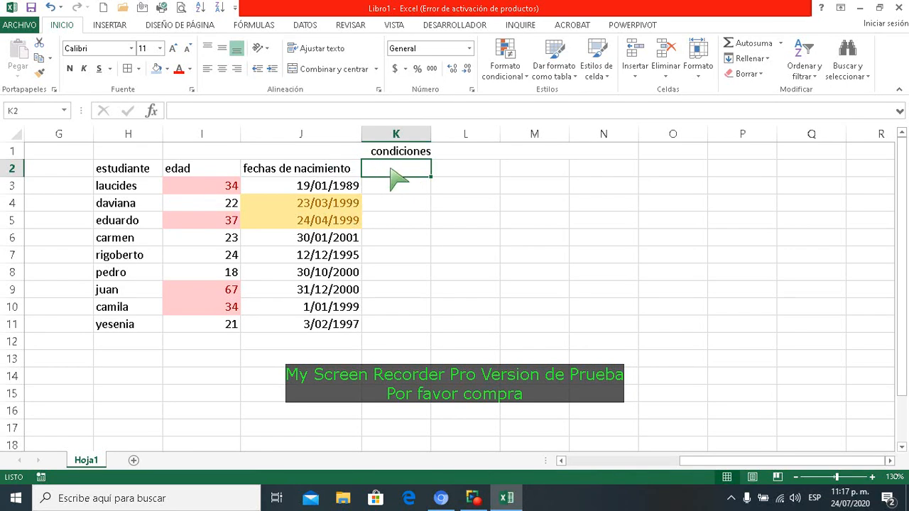
Title column K with the heading 'ventas' in K2
text(s)
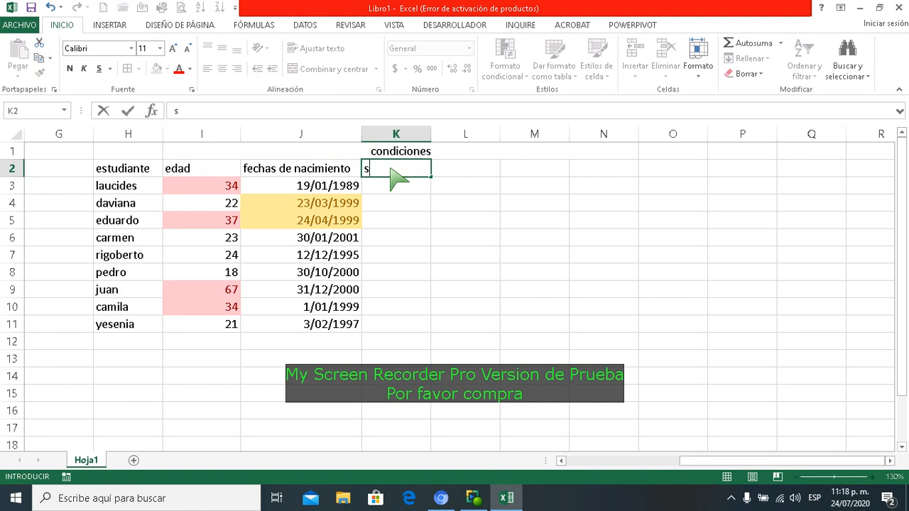
key(BackSpace)
text(comisiones)
key(BackSpace)
key(BackSpace)
key(BackSpace)
key(BackSpace)
key(BackSpace)
key(BackSpace)
key(BackSpace)
key(BackSpace)
key(BackSpace)
key(BackSpace)
text(ventas)
key(Return)
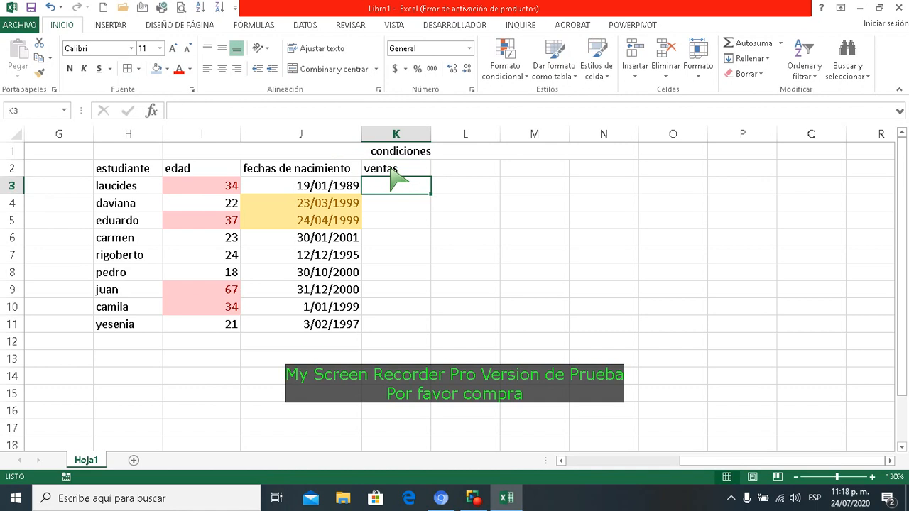
Enter sales 120000, 1345000, 2000000 and 3000000 in K3:K6
text(1200)
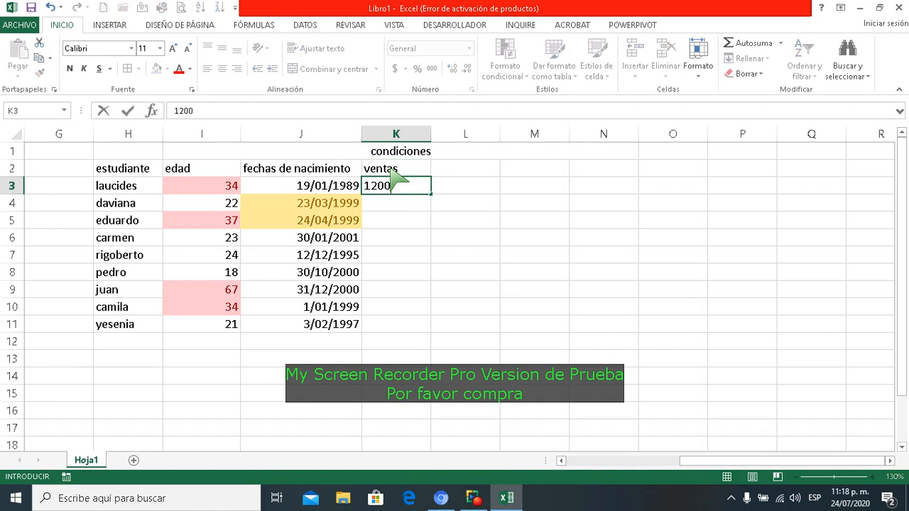
text(000)
key(Return)
text(13)
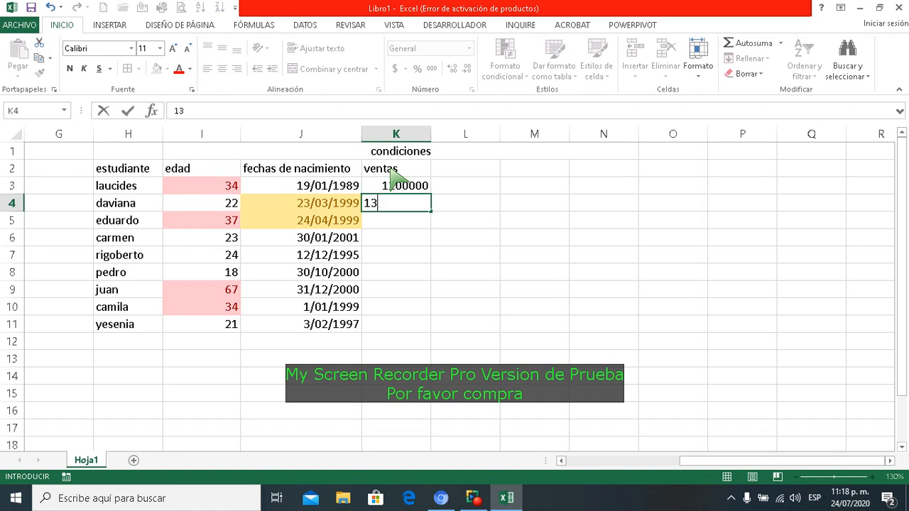
text(45000)
key(Return)
text(2000000)
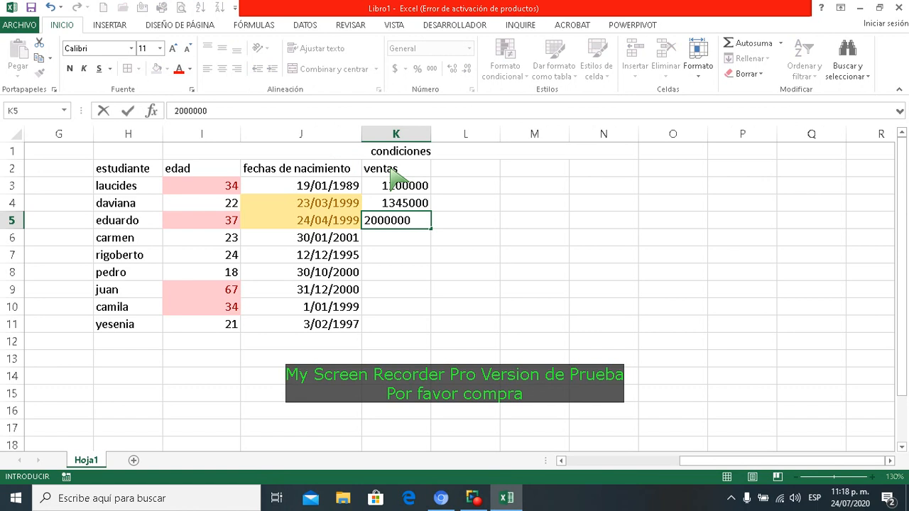
key(Return)
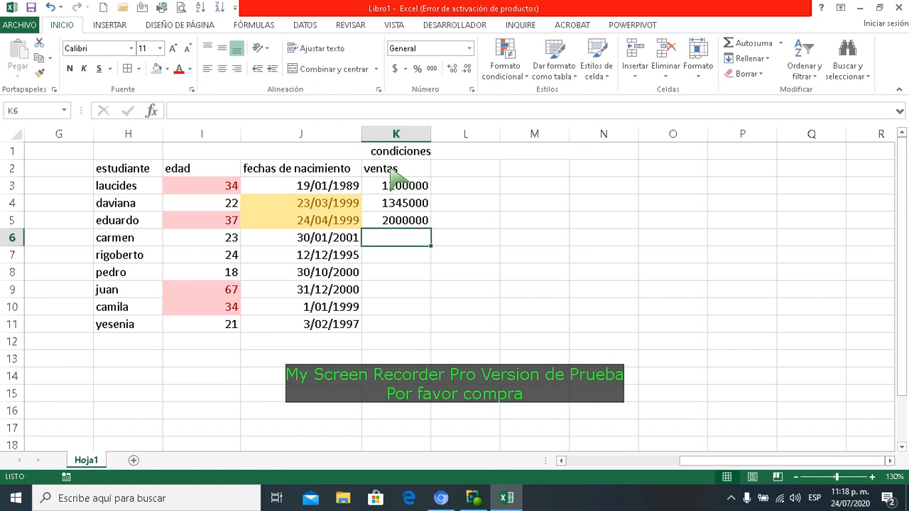
text(30000)
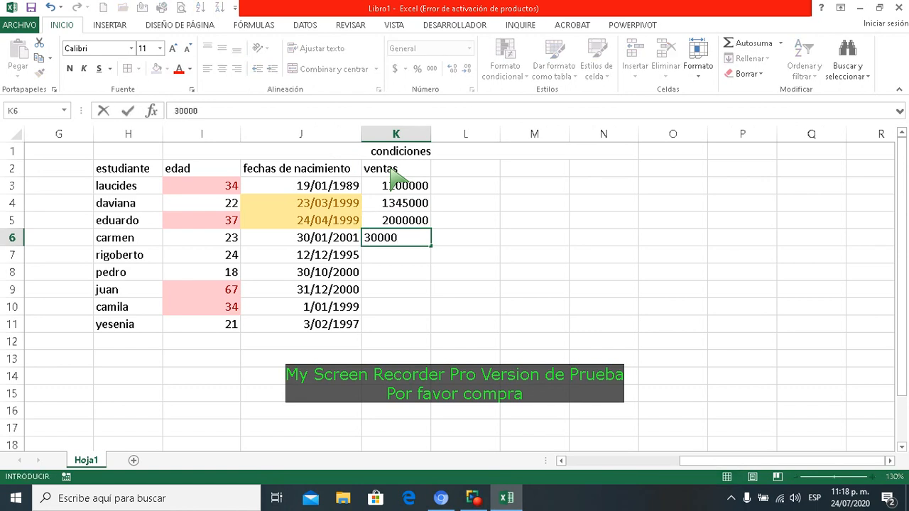
text(0)
key(Return)
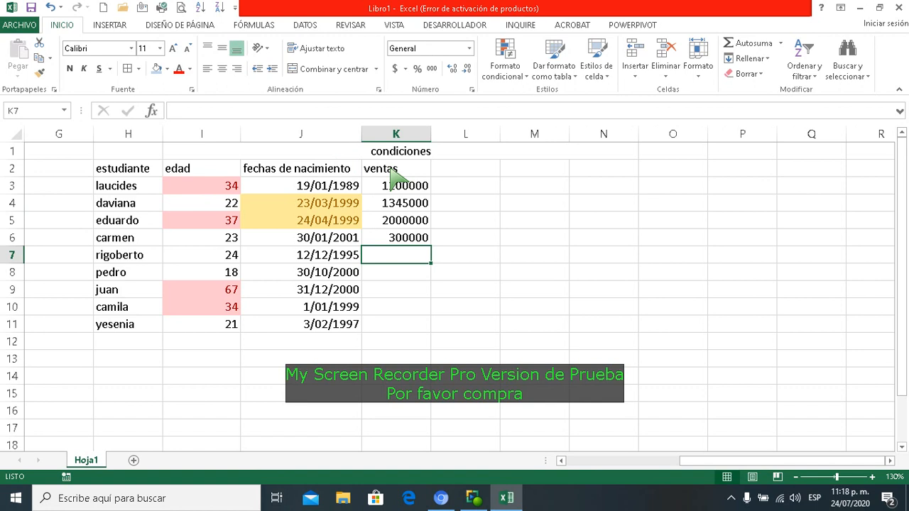
click(410, 241)
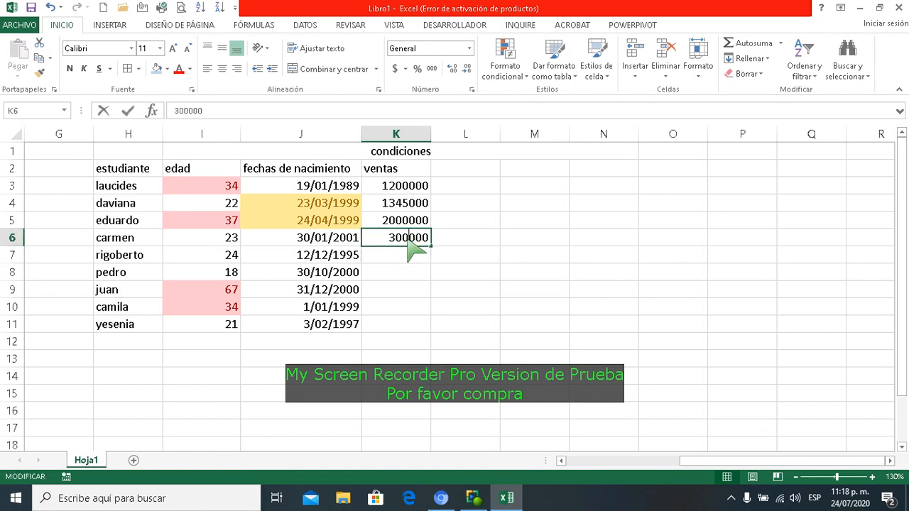
double_click(409, 241)
text(0)
key(Return)
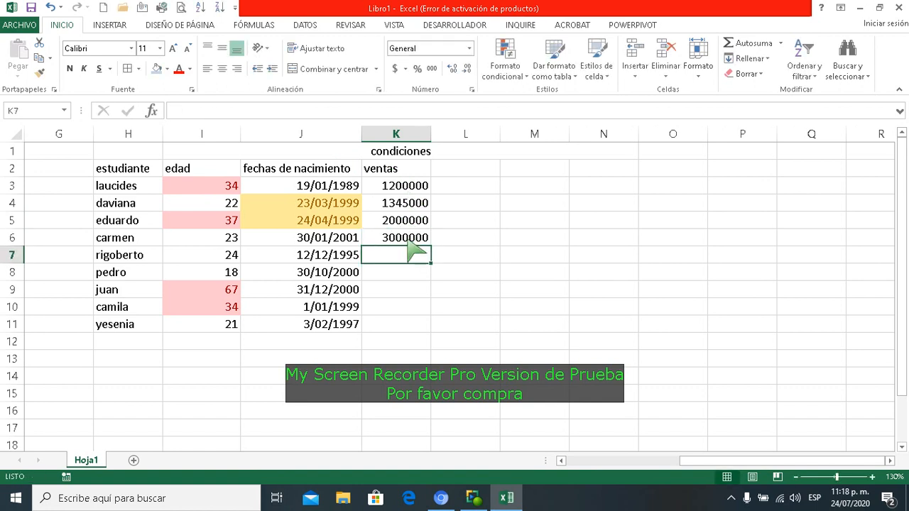
Enter sales 900000, 1700000, 850000, 450000 and 1200000 in K7:K11, then select the figures
text(900000)
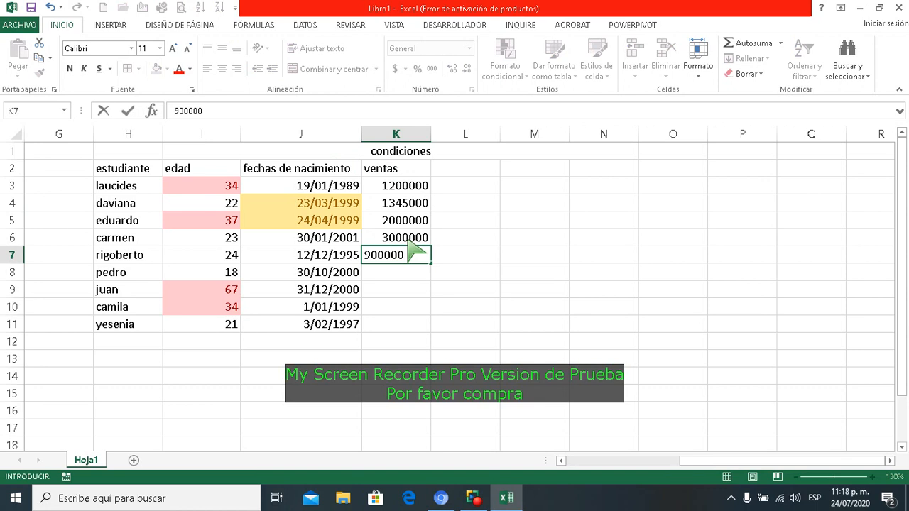
key(Return)
text(1700000)
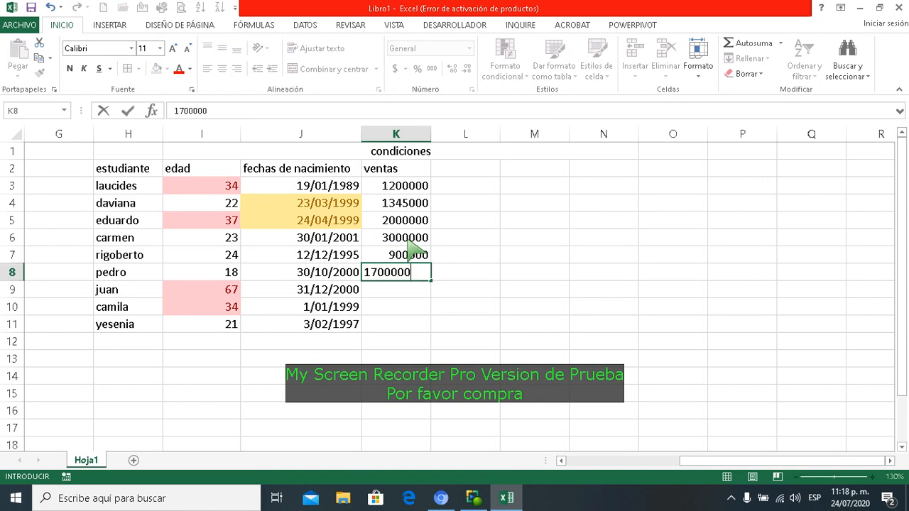
key(Return)
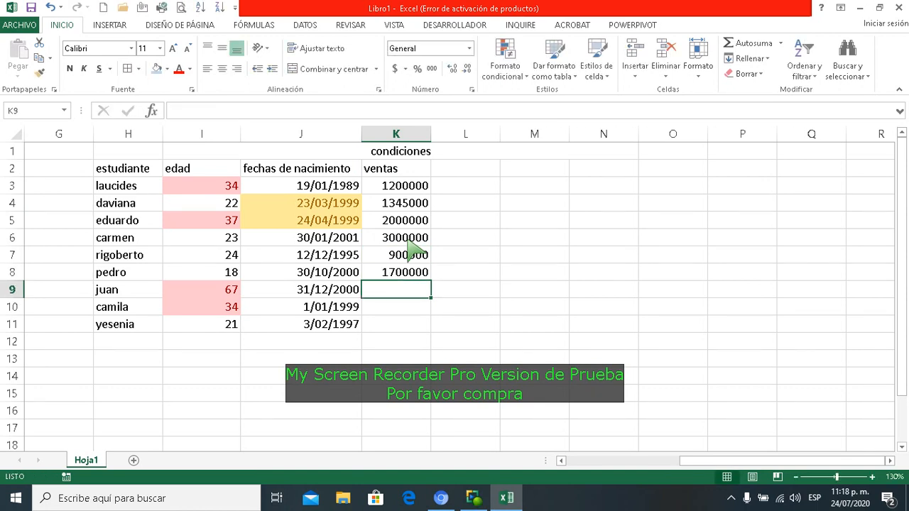
text(85000)
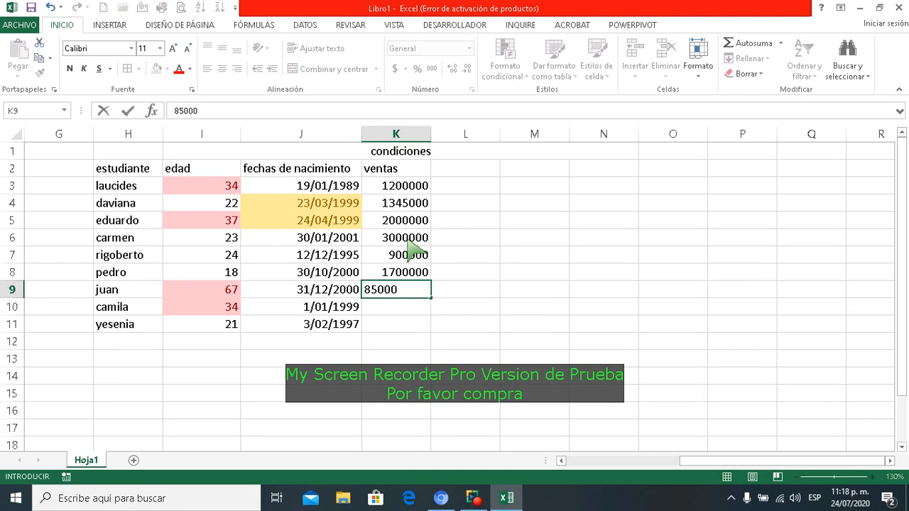
text(0)
key(Return)
text(450)
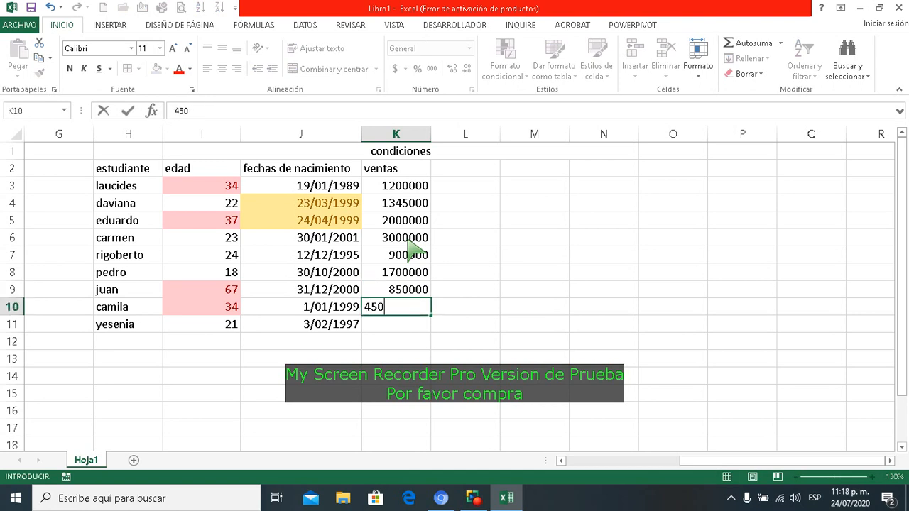
text(000)
key(Return)
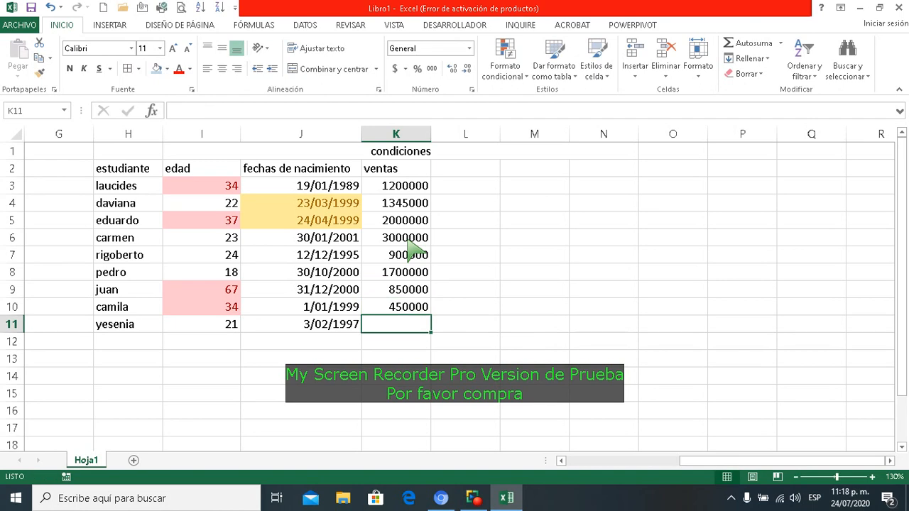
text(1200000)
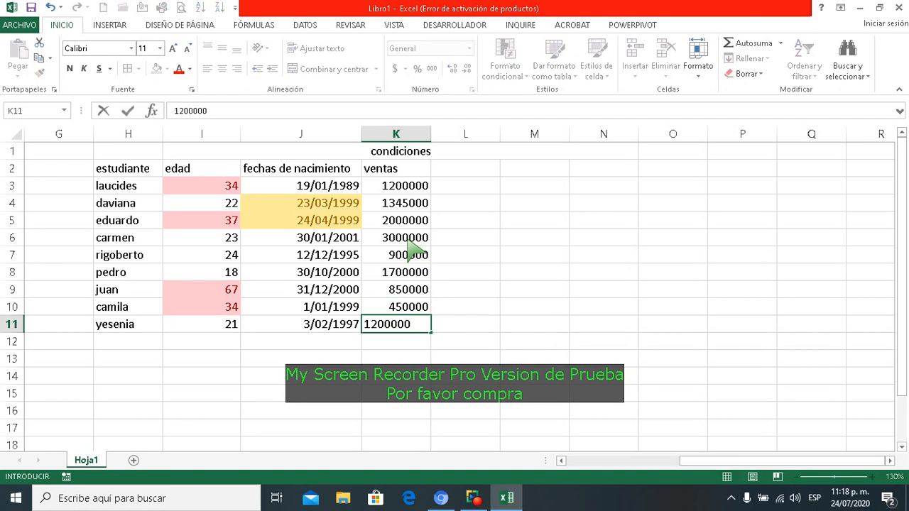
key(Return)
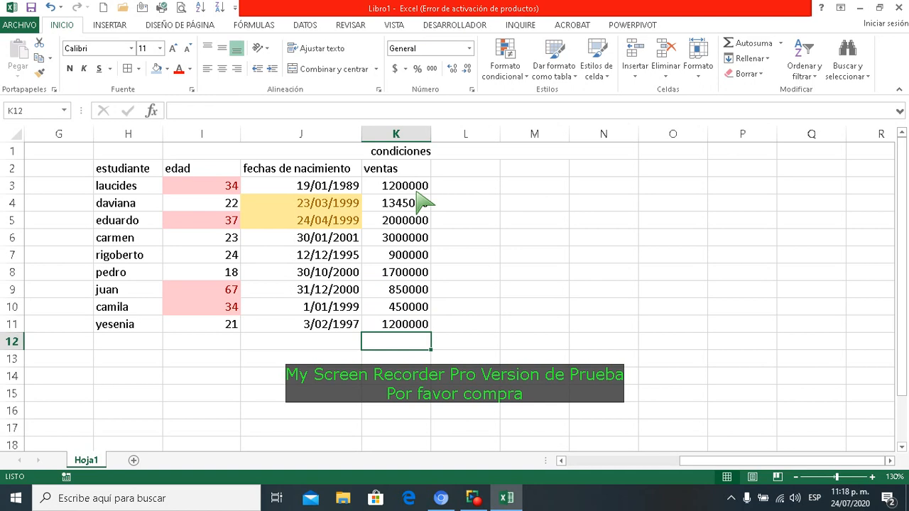
drag(420, 187, 418, 328)
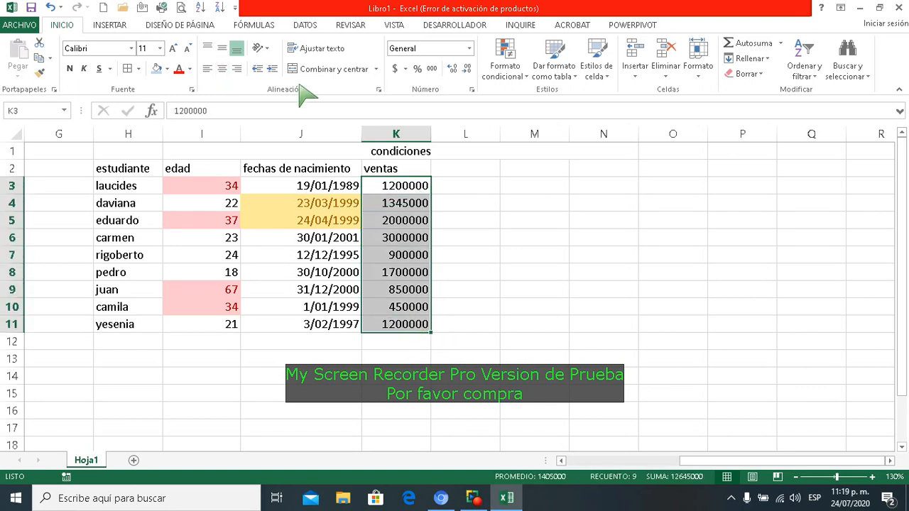
Apply Accounting currency format to K3:K11 and remove both decimal places
click(395, 69)
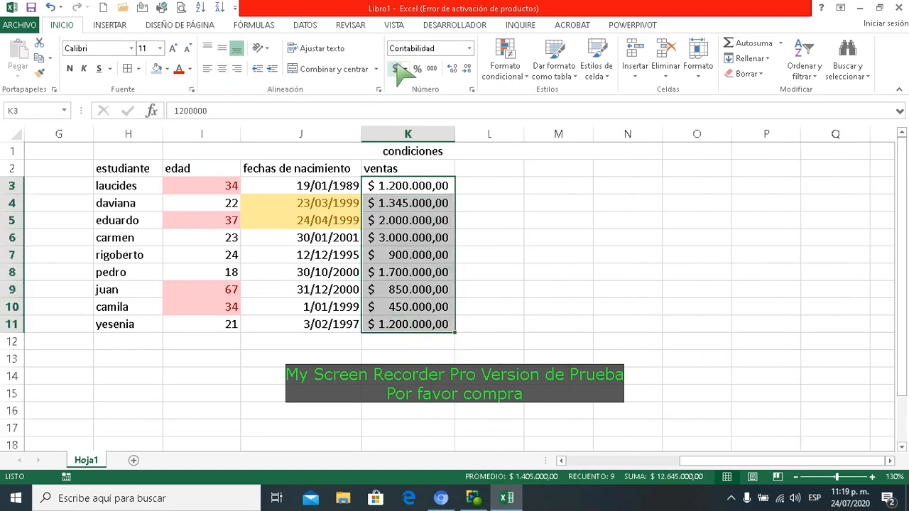
click(467, 70)
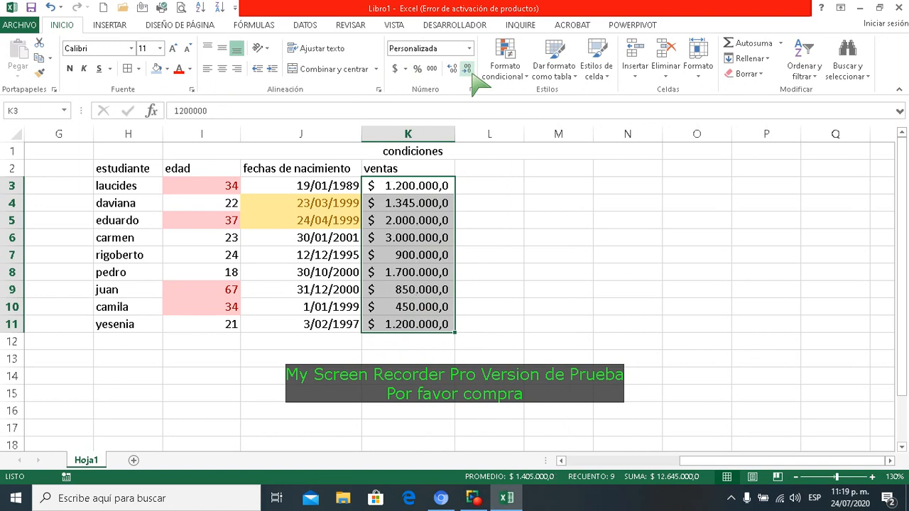
click(471, 71)
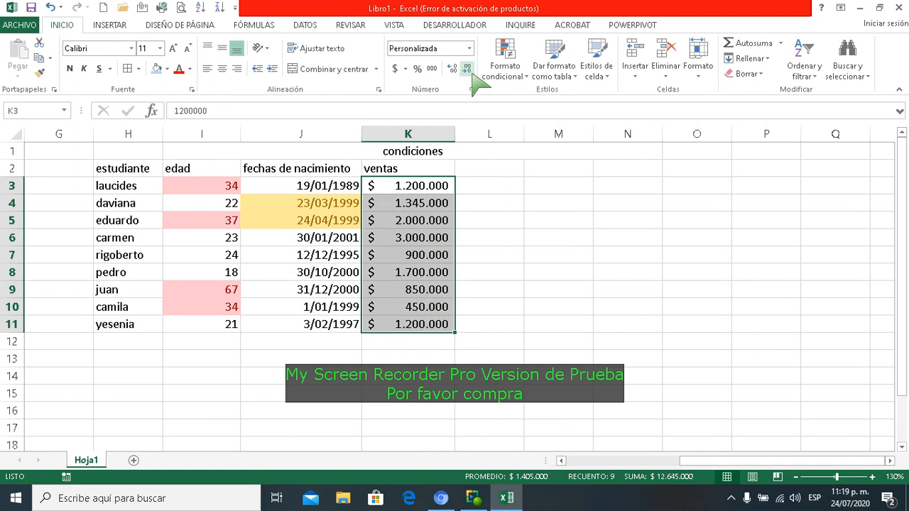
click(491, 175)
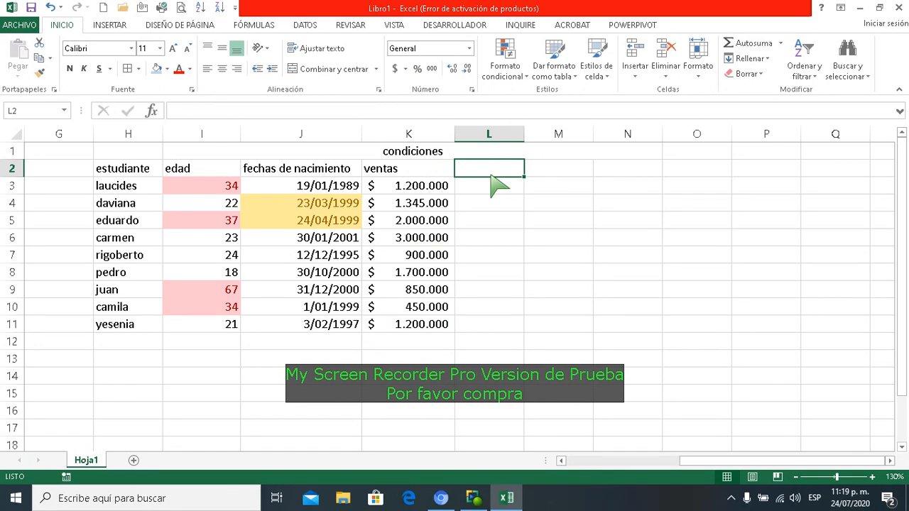
Apply green gradient-fill data bars to the sales figures in K3:K11
click(445, 190)
drag(437, 202, 430, 328)
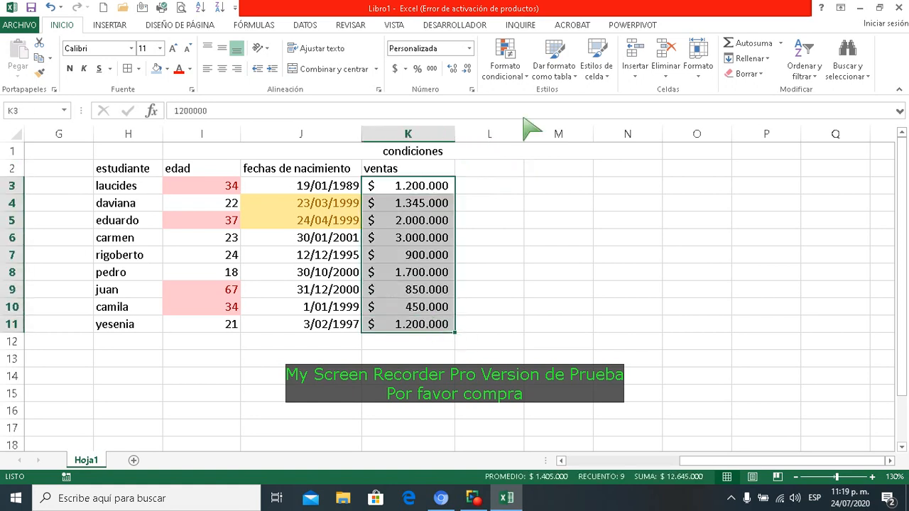
click(507, 66)
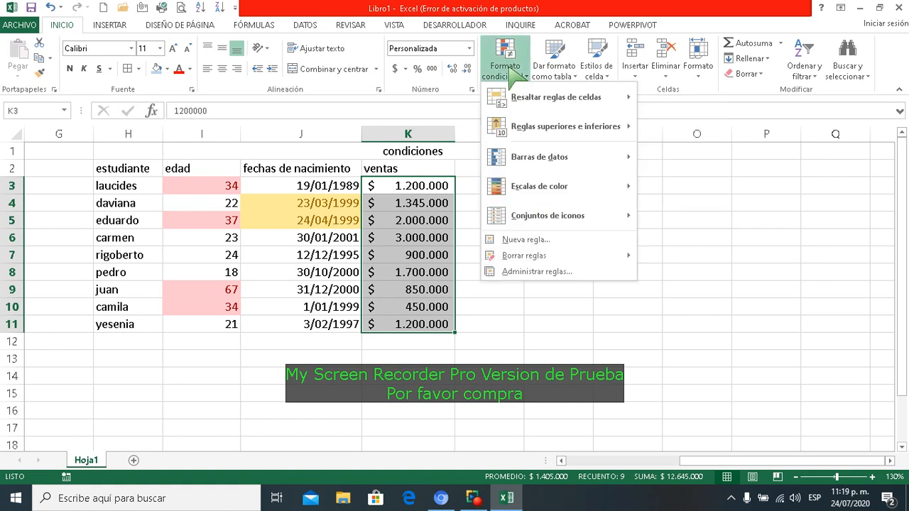
mouse_move(529, 109)
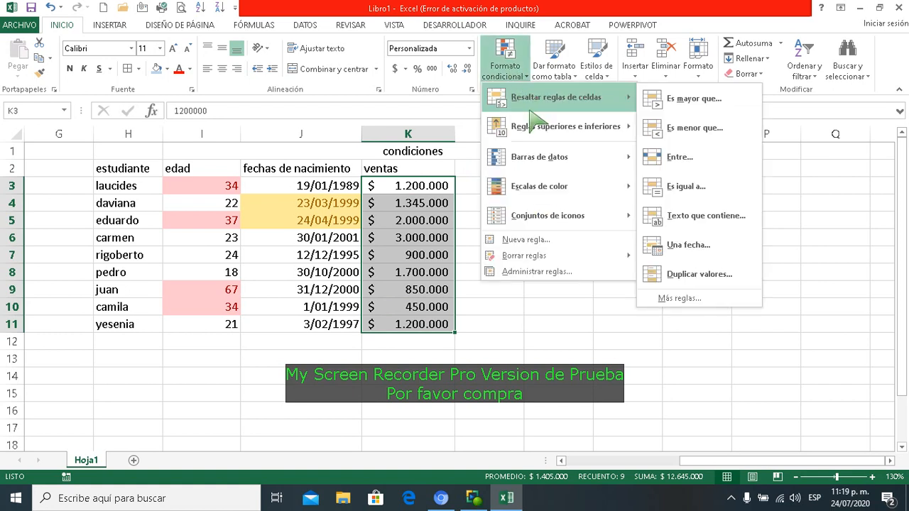
mouse_move(541, 159)
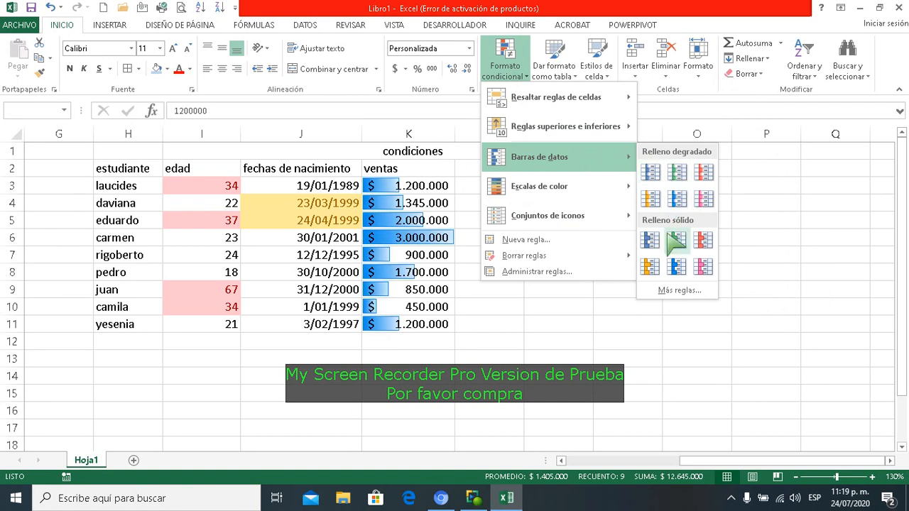
click(675, 176)
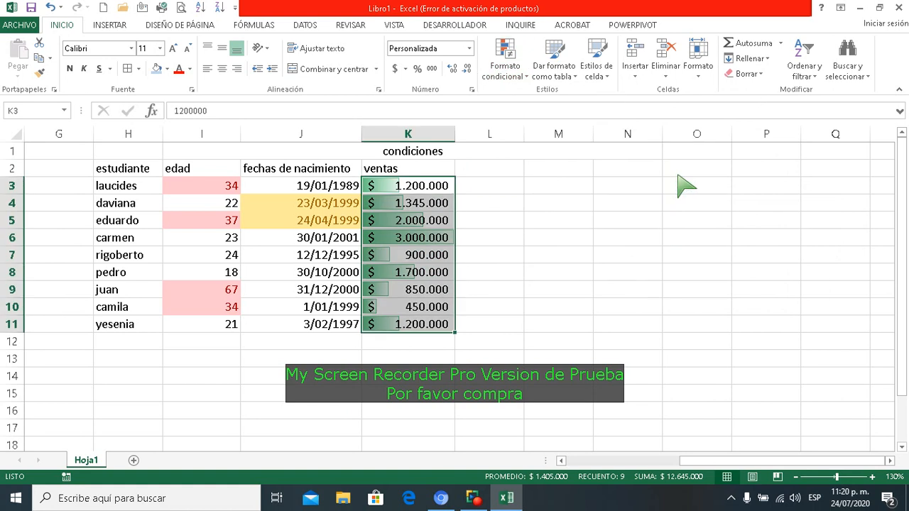
click(640, 206)
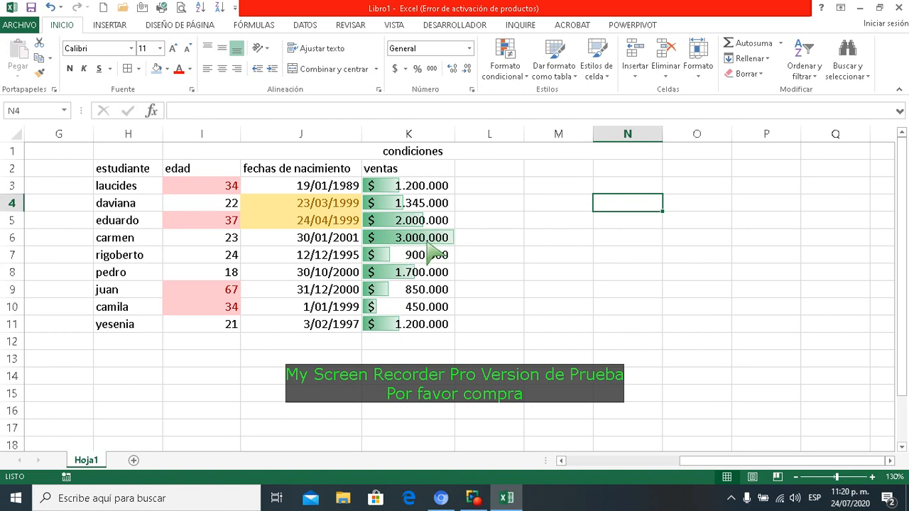
Change the K10 sales value to 700000
click(431, 311)
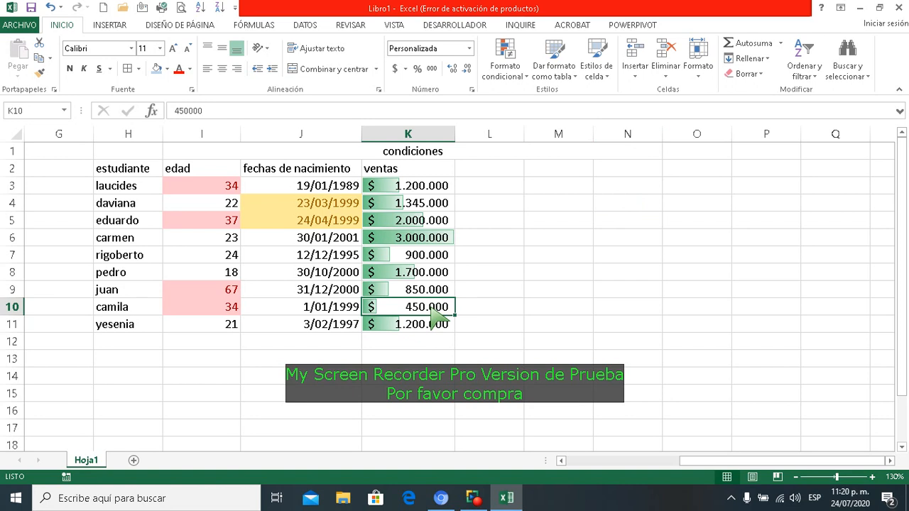
text(700000)
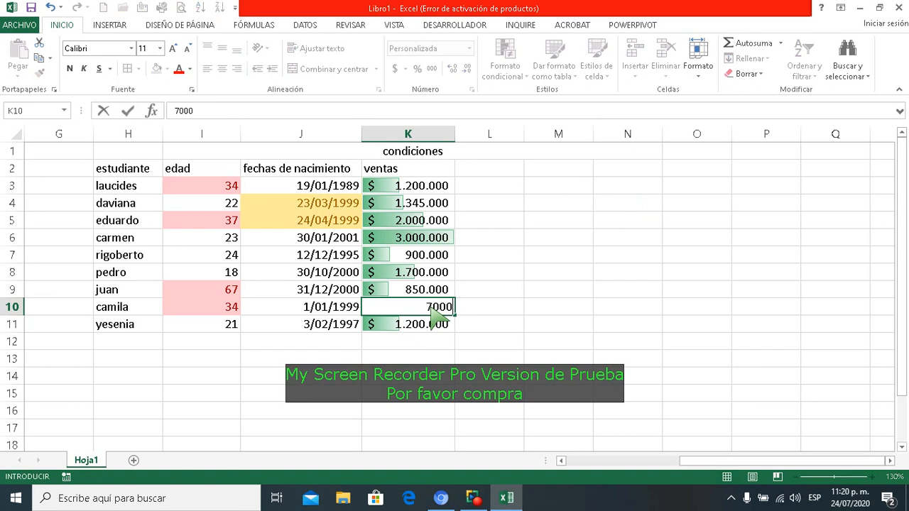
key(Return)
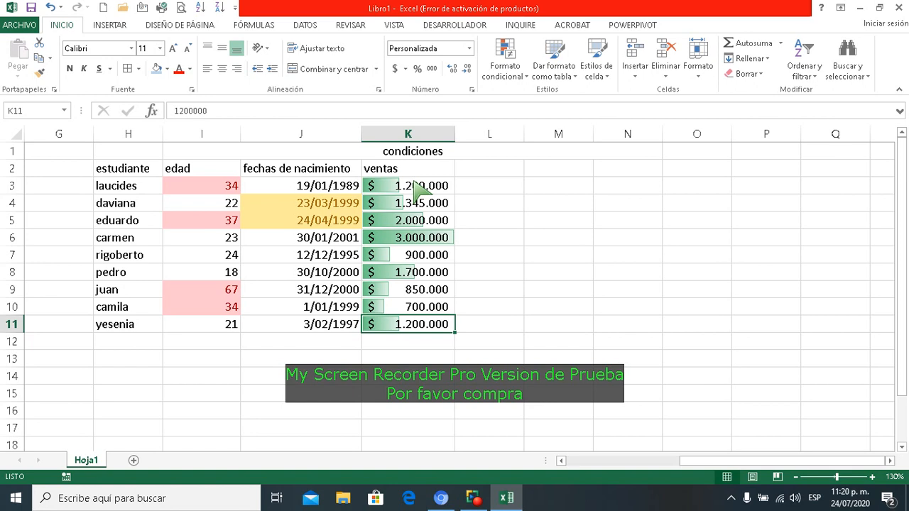
click(481, 176)
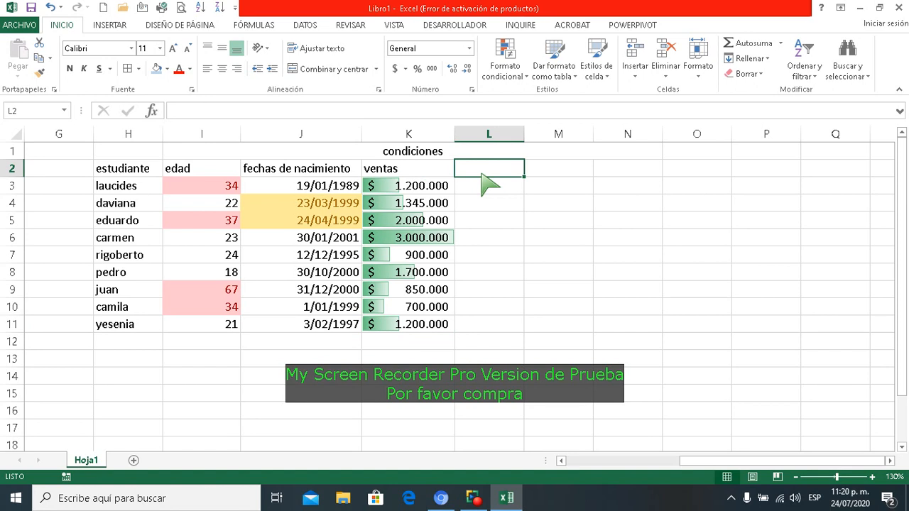
Add a 'comisiones' heading in L2 and fill the formula =K3*5% from L3 down to L11
text(co)
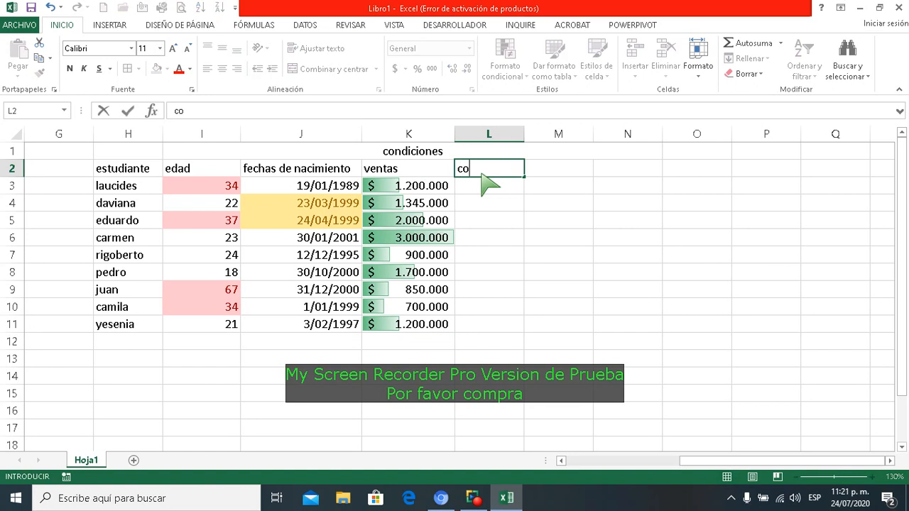
text(misiones)
key(Return)
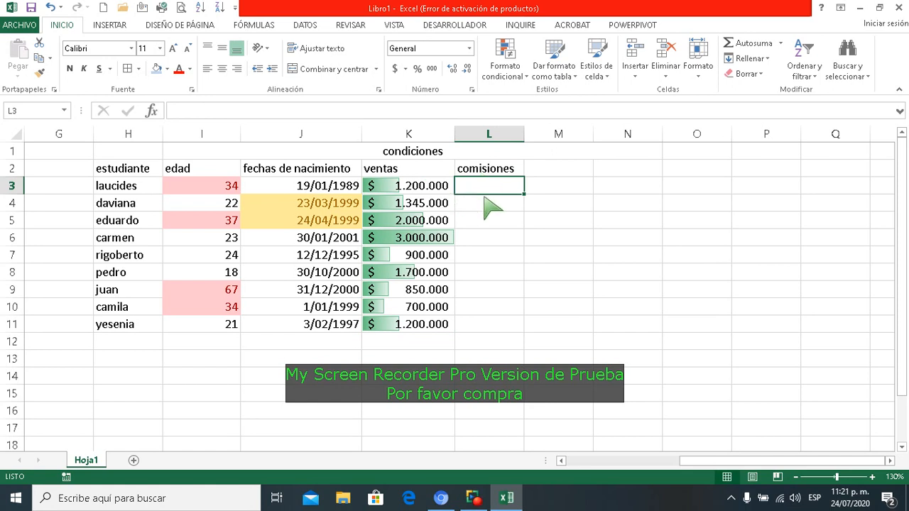
text(=)
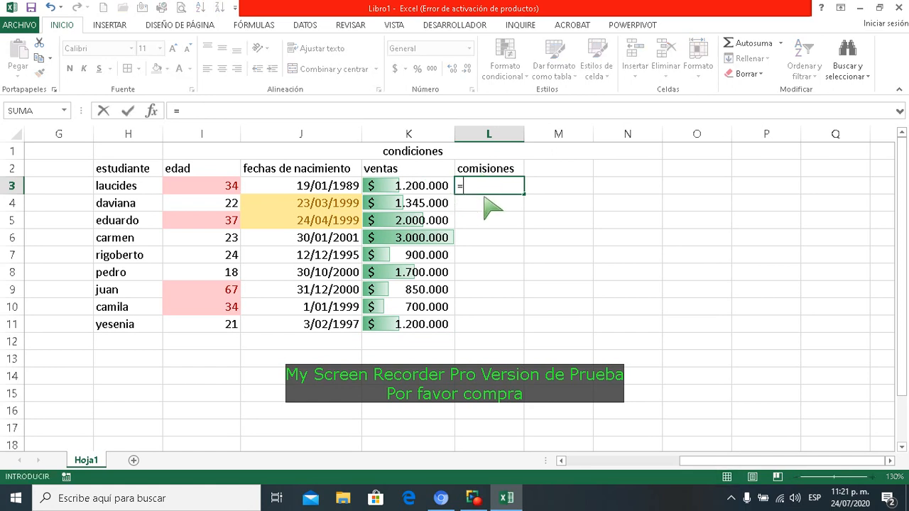
click(429, 190)
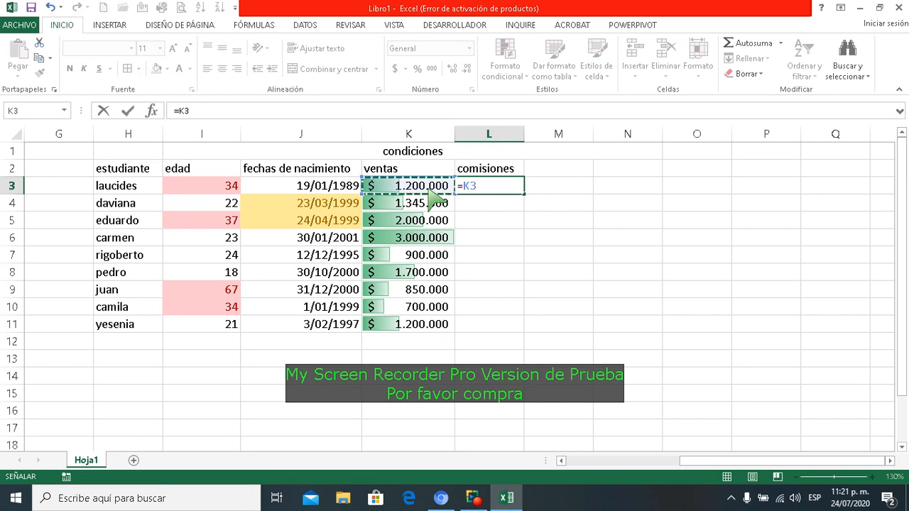
text(*5)
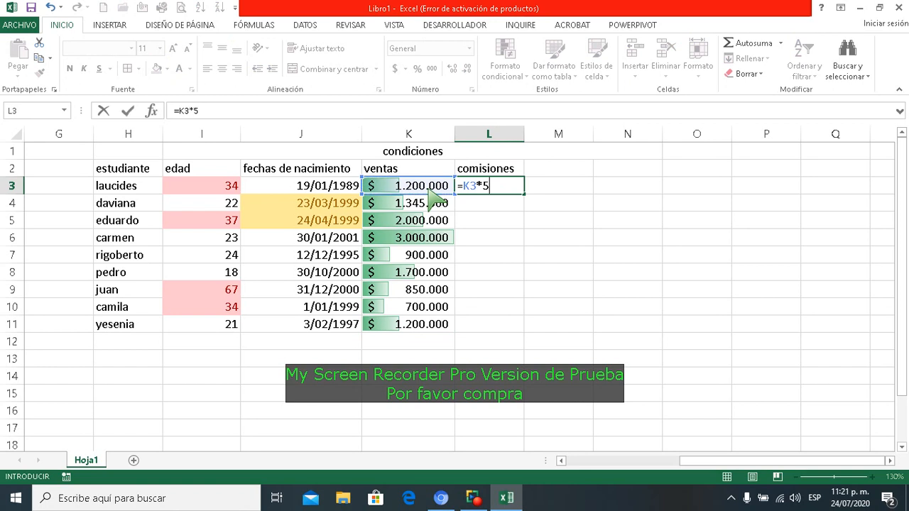
text(%)
key(Return)
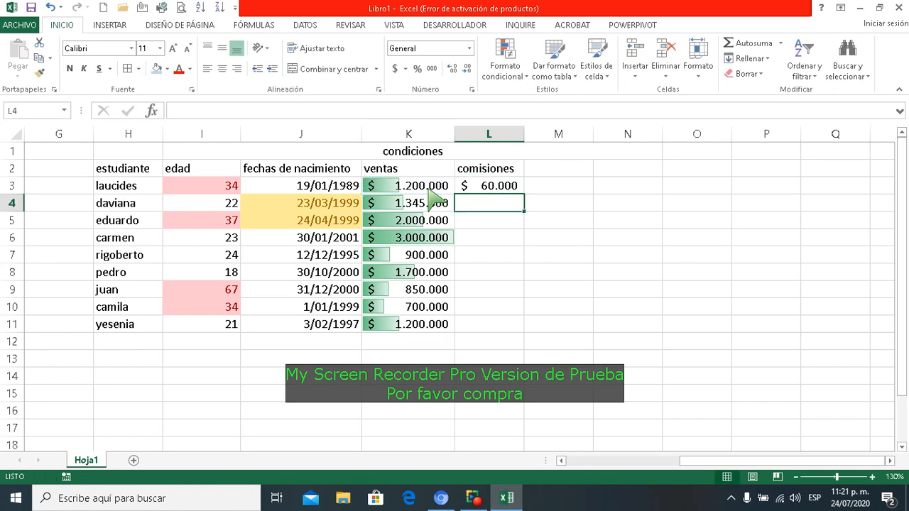
key(Up)
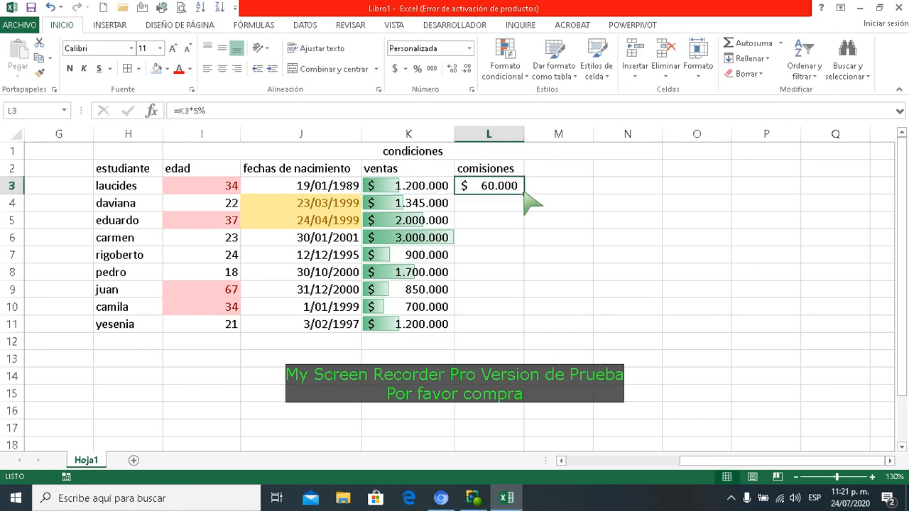
double_click(524, 194)
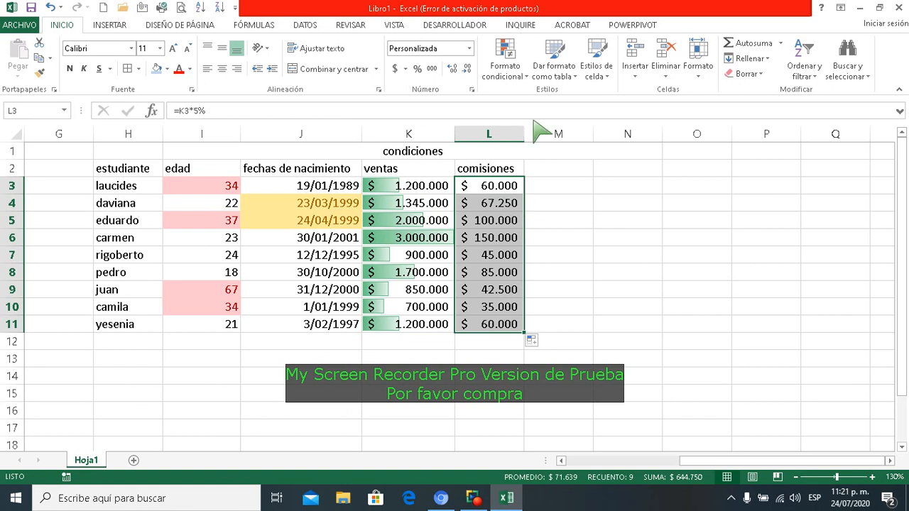
Apply the 5 coloured arrows icon set to L3:L11 and autofit column L's width
click(522, 77)
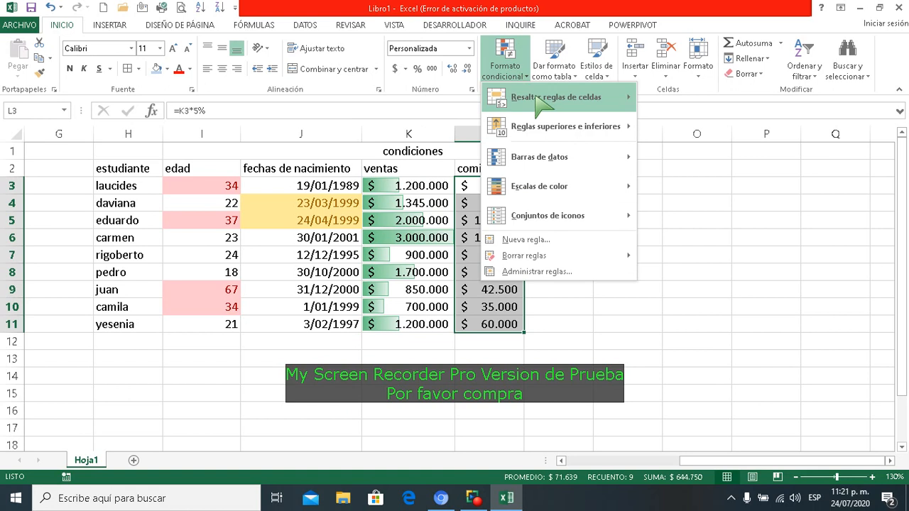
mouse_move(581, 211)
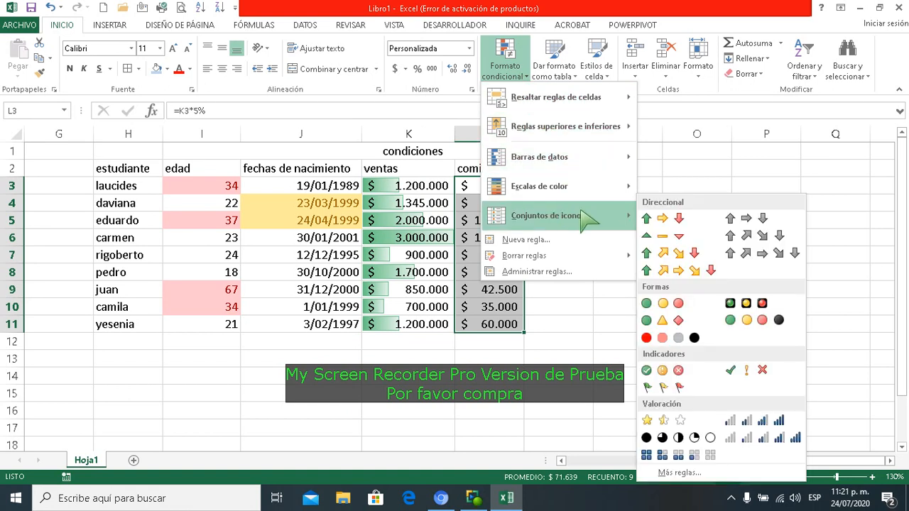
click(694, 274)
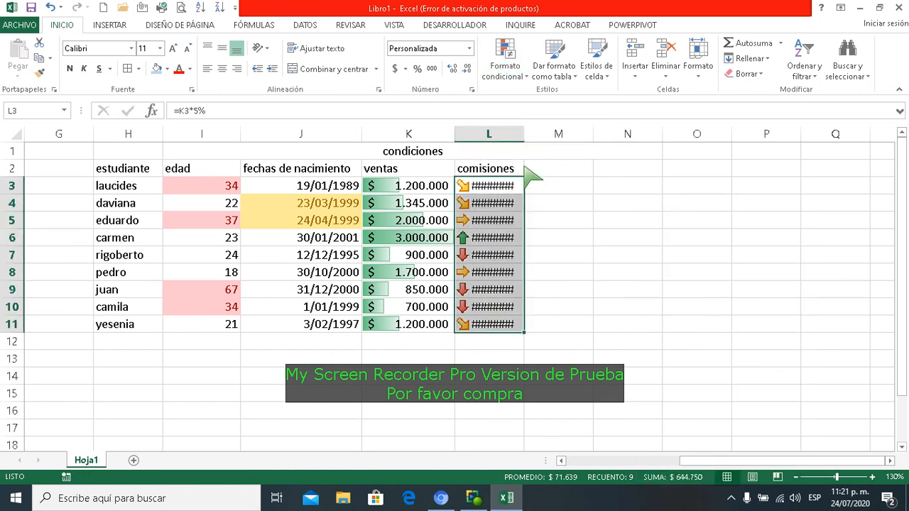
double_click(525, 135)
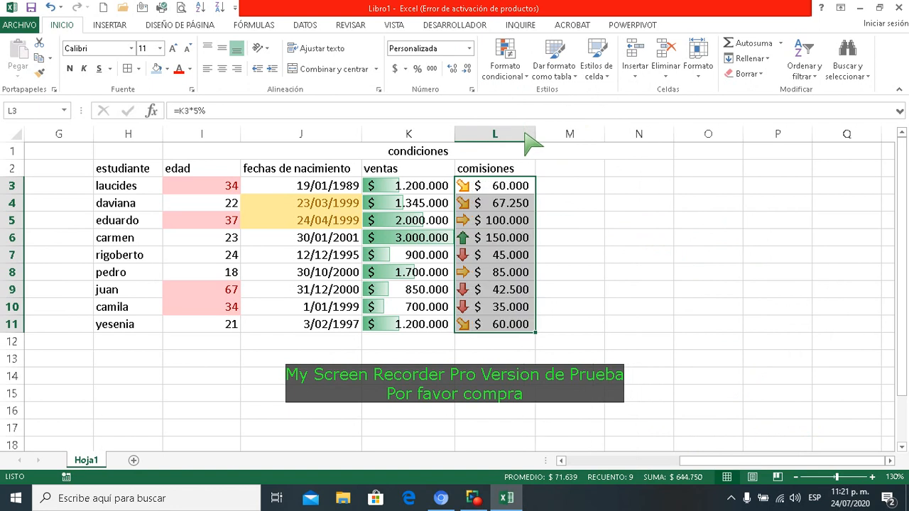
click(552, 224)
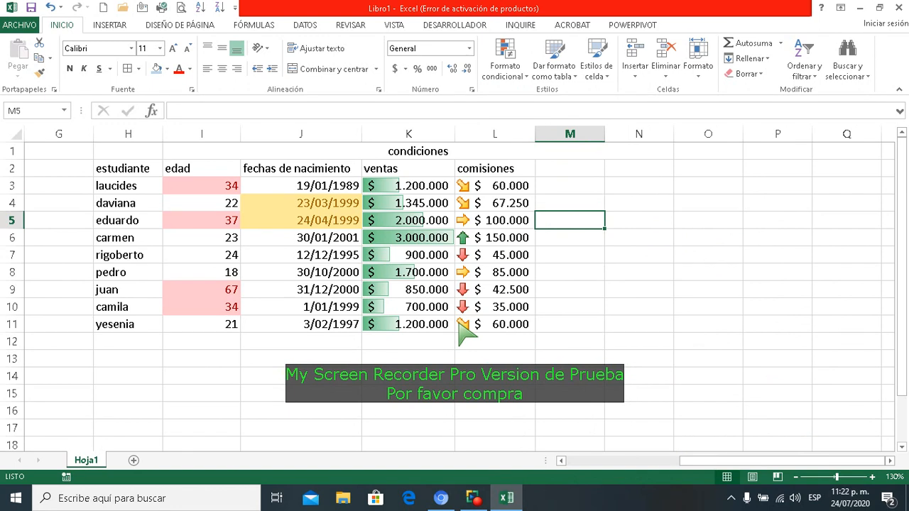
Change K7 to 1900000 via the formula bar, then scroll the sheet horizontally
click(426, 257)
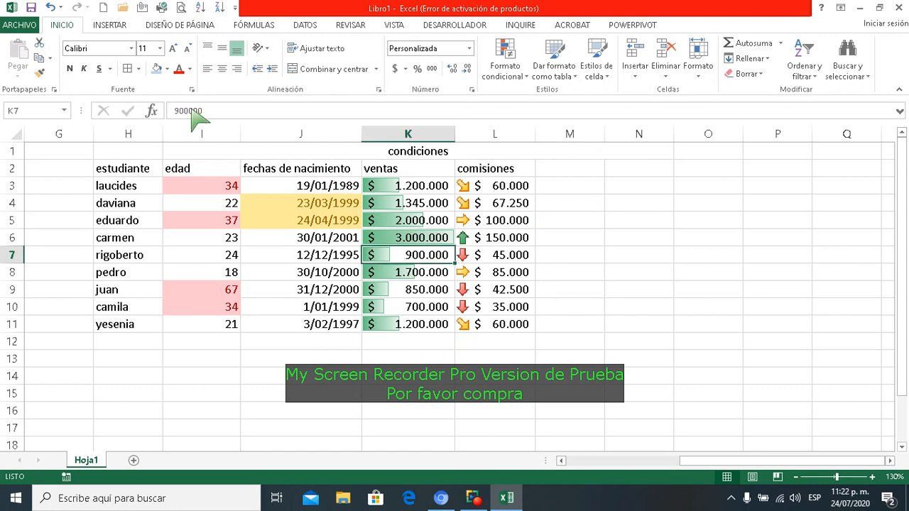
click(172, 113)
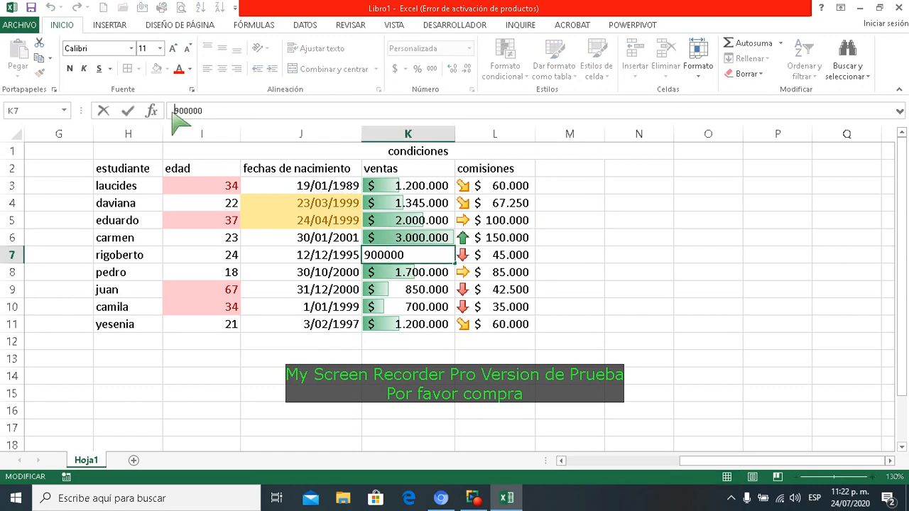
text(1)
key(Return)
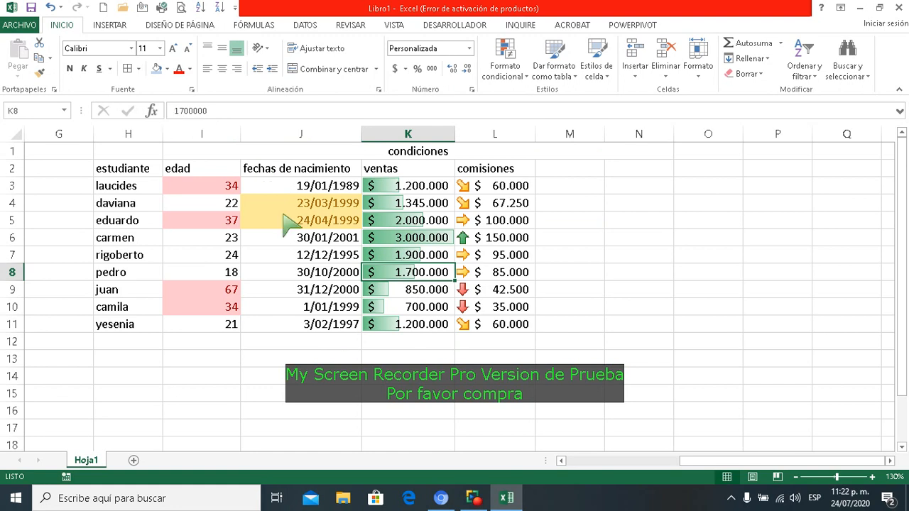
click(889, 461)
click(889, 460)
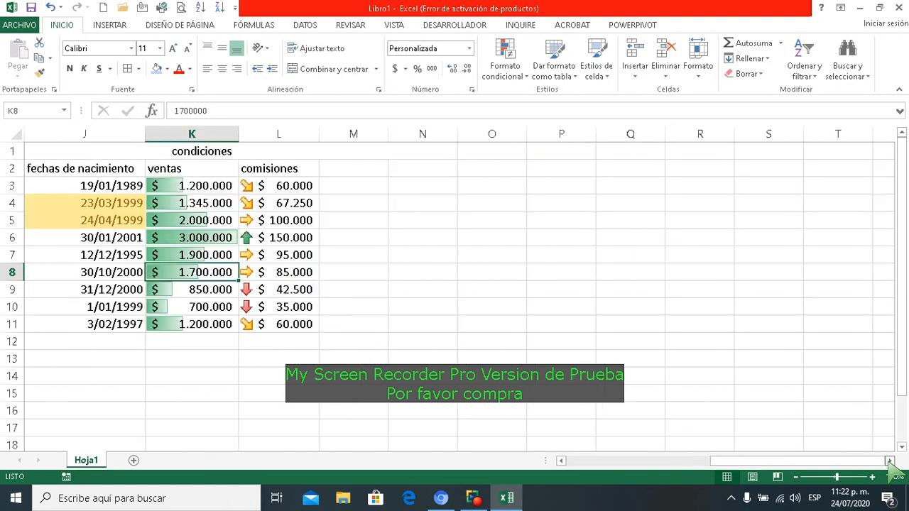
Enter the headers nombre, edad and ventas in P2:R2, then select P2:R3
click(889, 461)
click(889, 461)
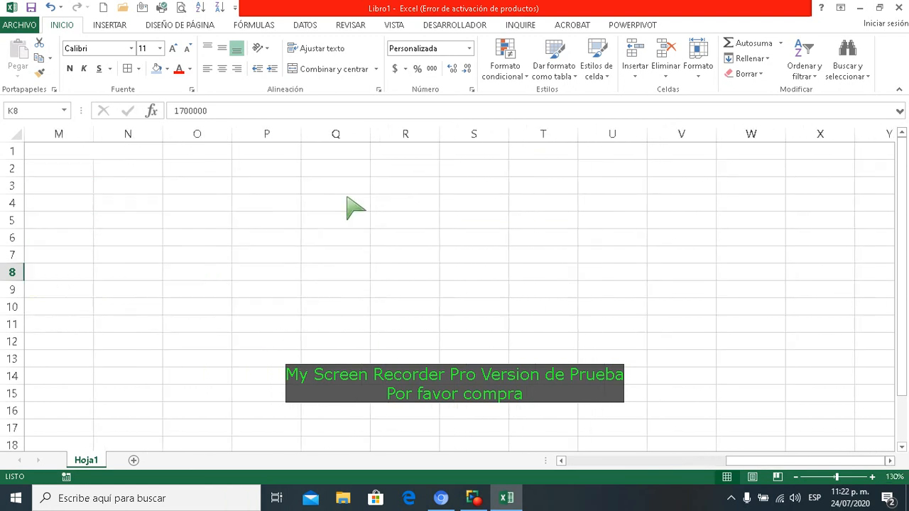
click(261, 171)
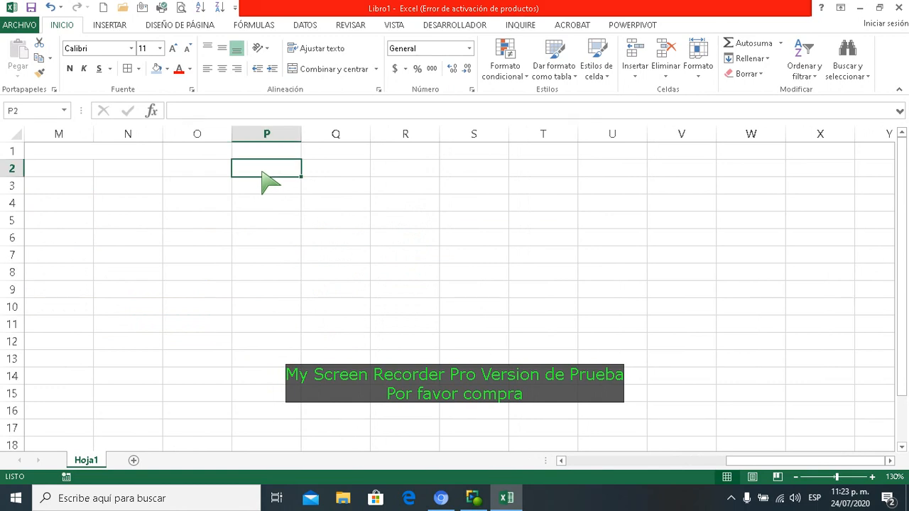
text(nombre)
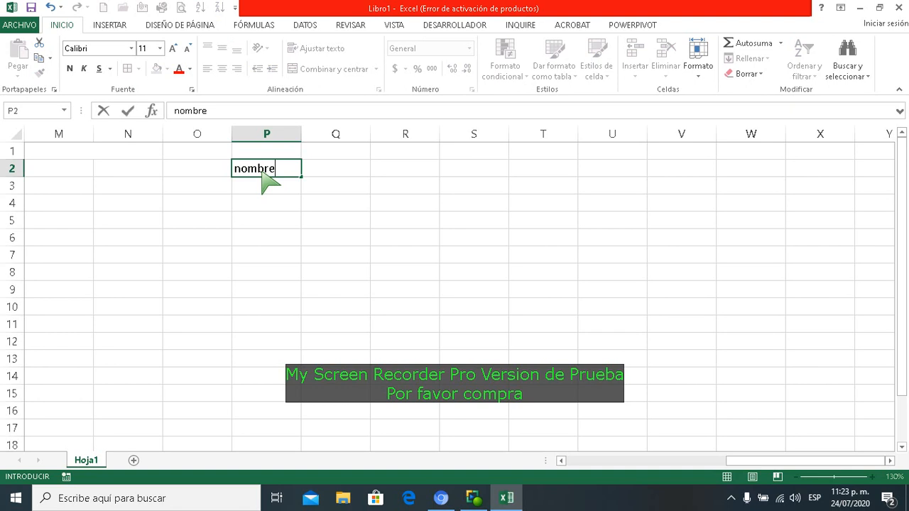
key(Tab)
text(edad)
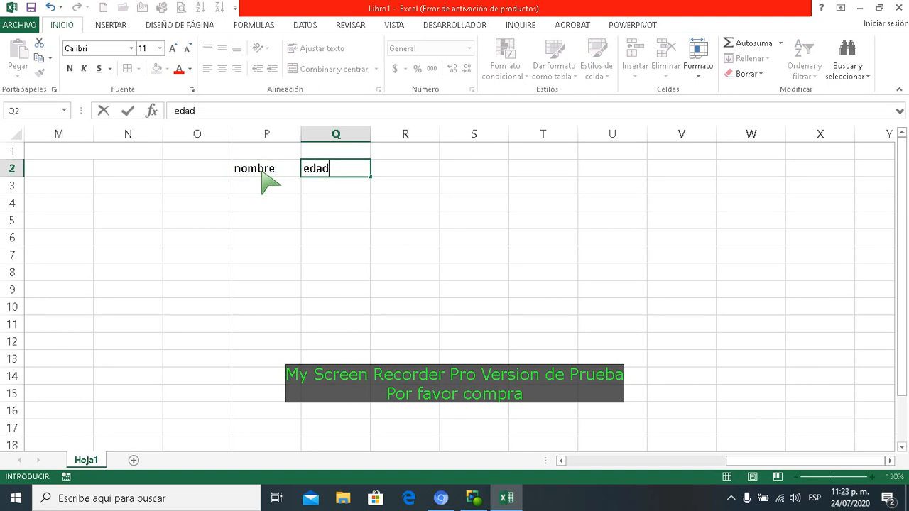
key(Tab)
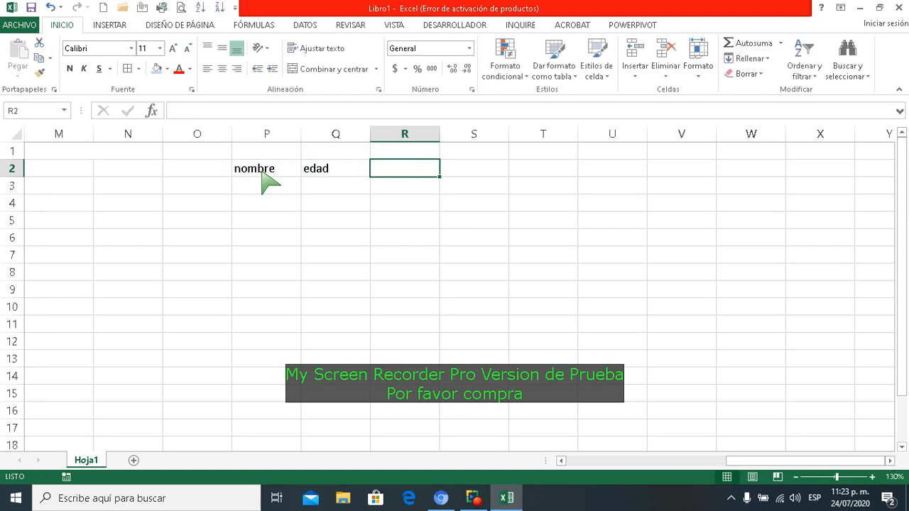
text(ventas)
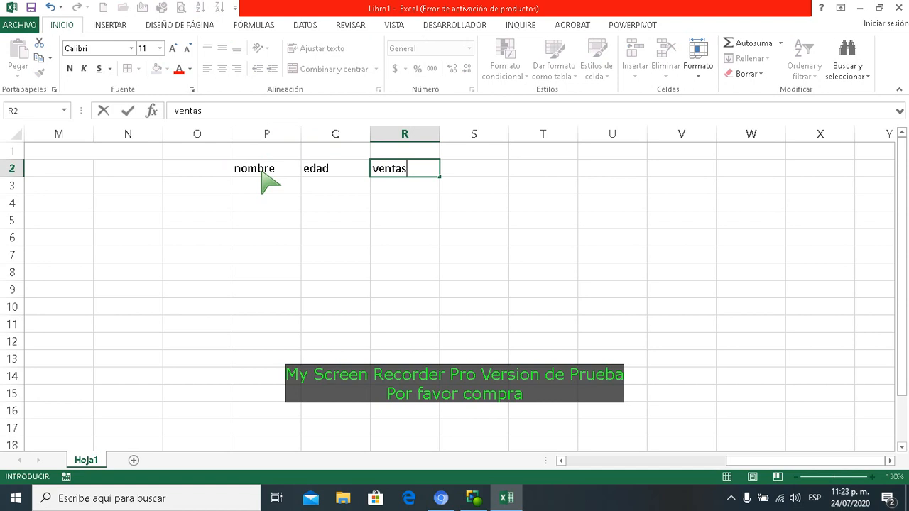
click(264, 182)
drag(296, 176, 411, 182)
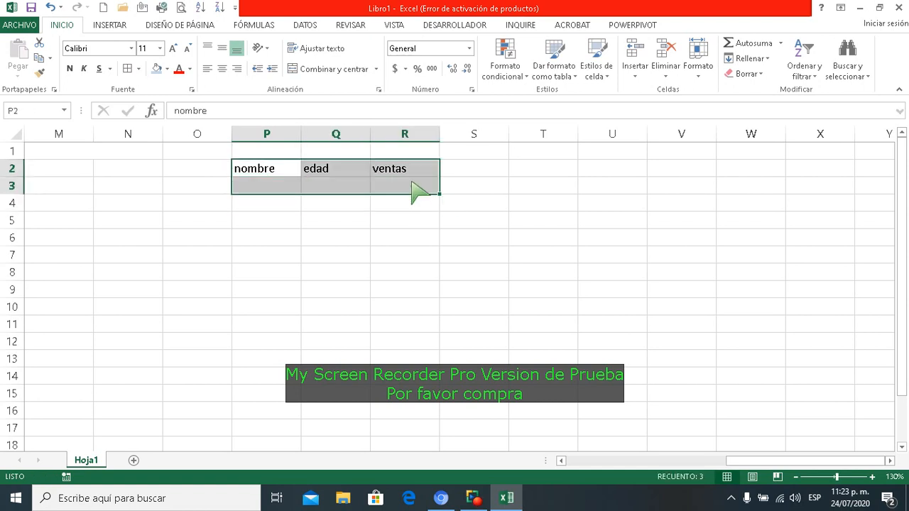
Convert P2:R3 into a table whose first row holds the headers
key(ctrl+t)
click(615, 158)
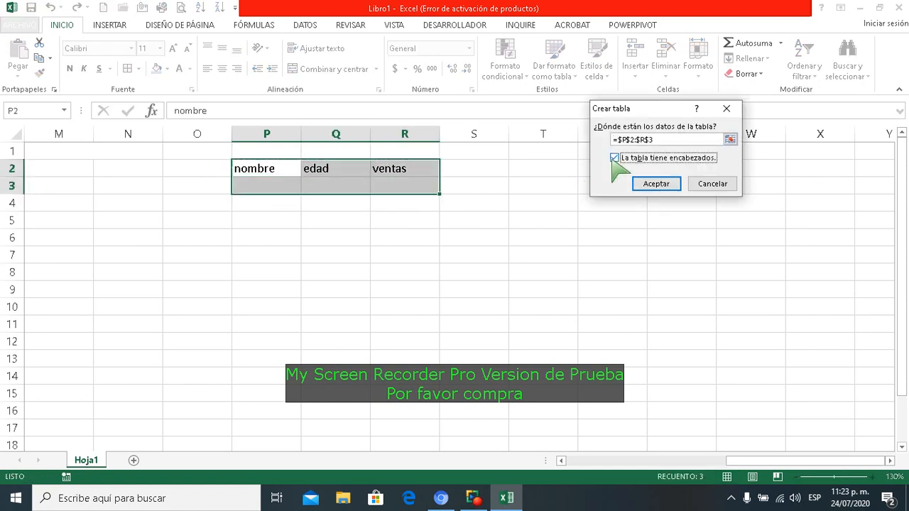
click(645, 183)
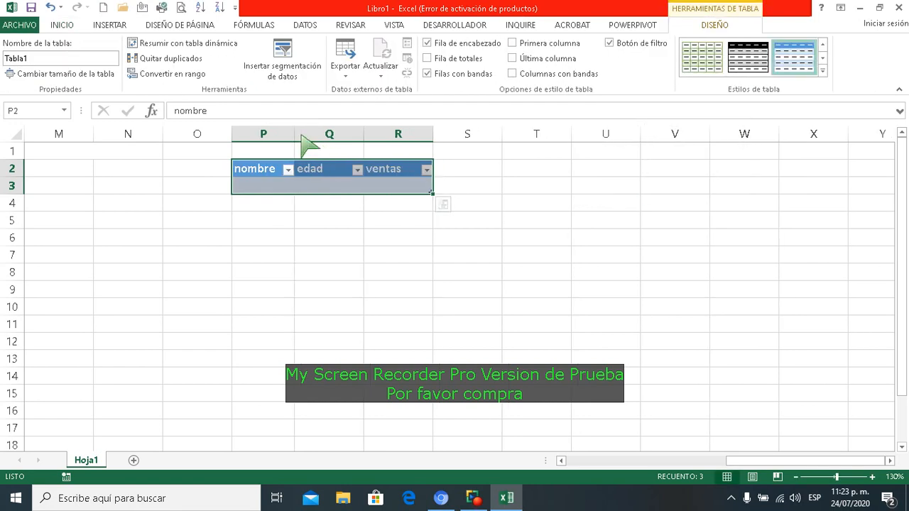
Widen columns P, Q and R of the new table
drag(295, 134, 367, 133)
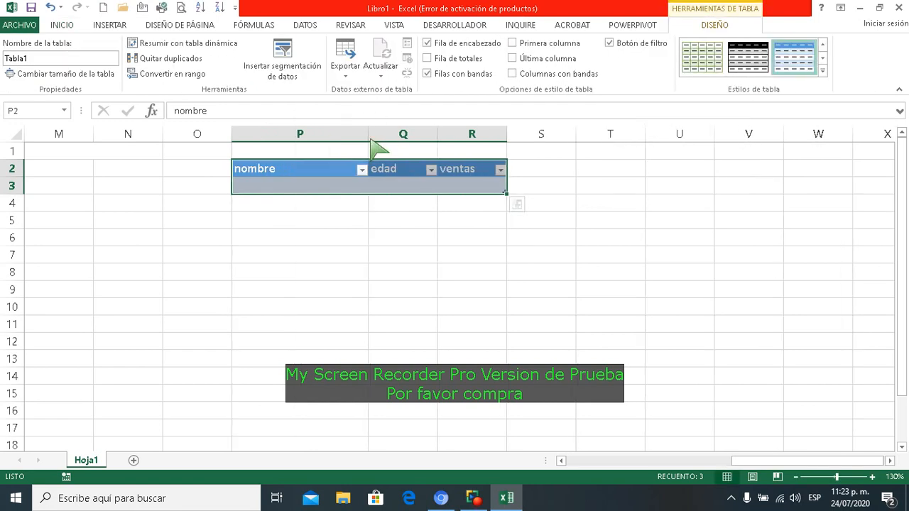
drag(438, 132, 464, 133)
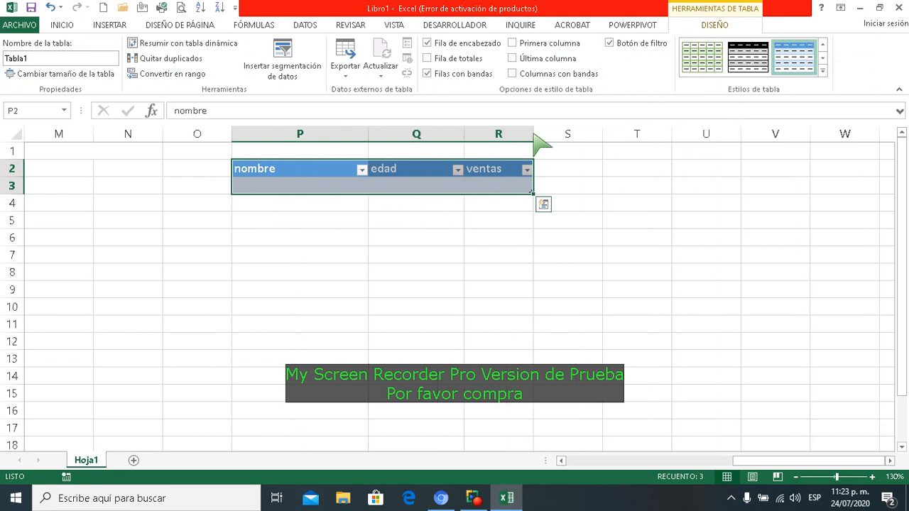
drag(533, 134, 546, 134)
click(497, 203)
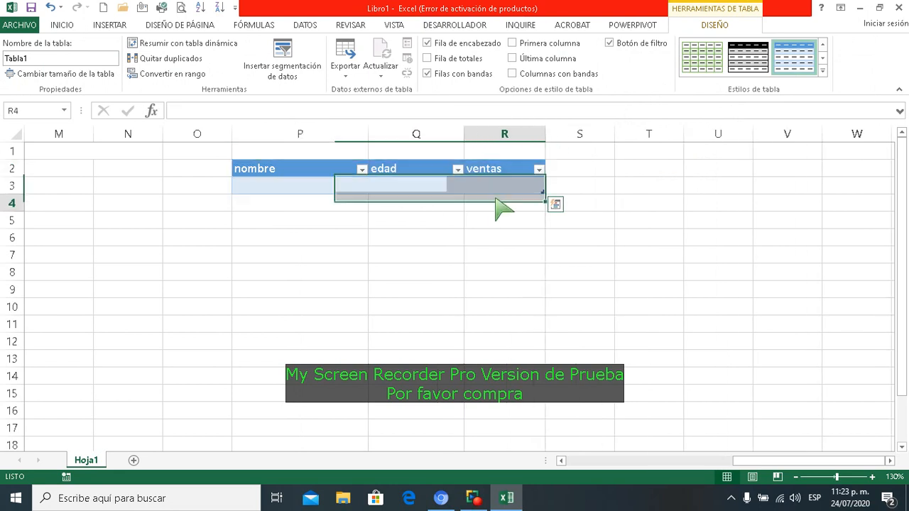
click(410, 190)
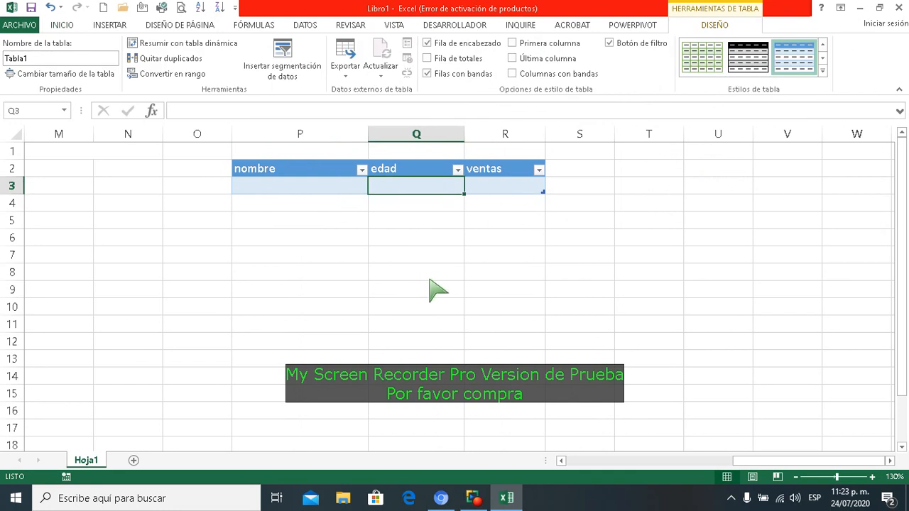
Start an Es menor que highlight rule on Q3 with a custom red fill format
click(62, 26)
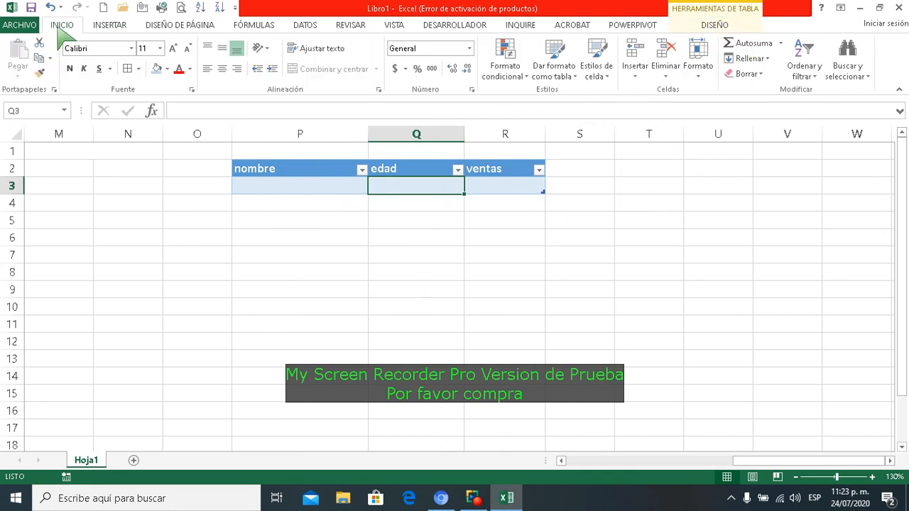
click(509, 78)
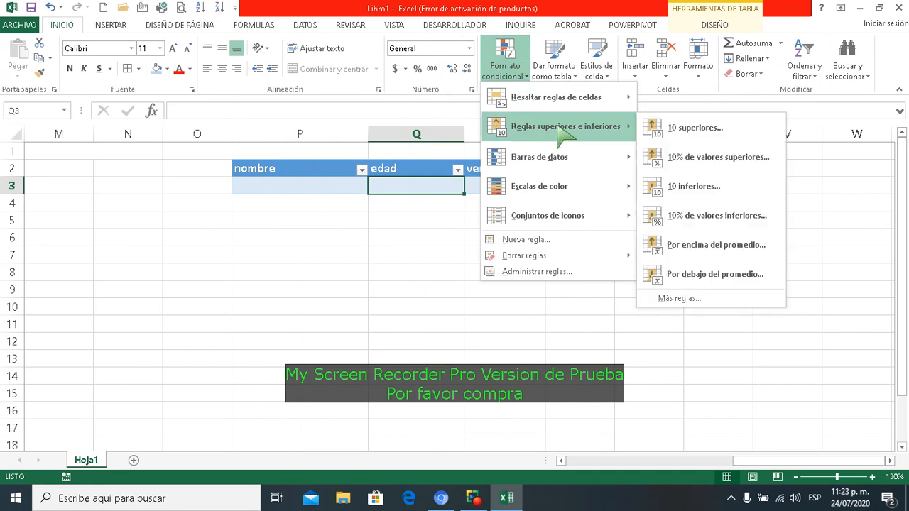
mouse_move(577, 102)
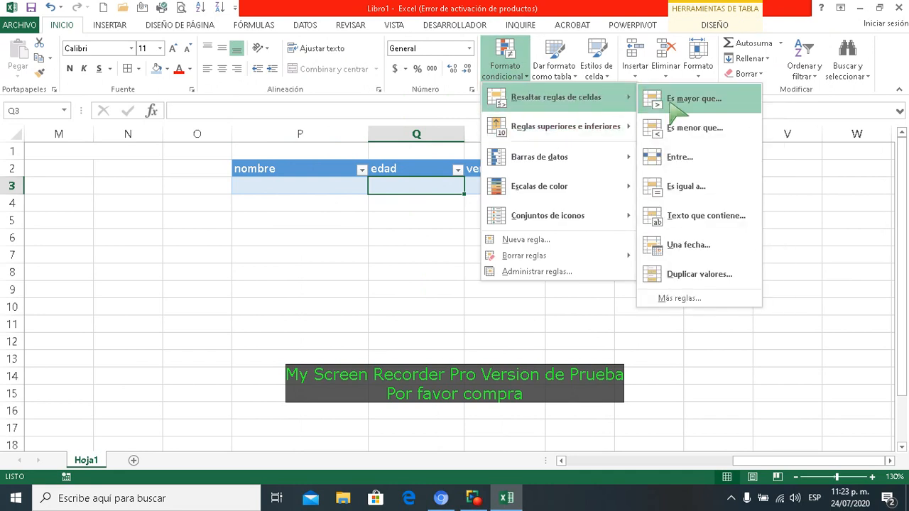
click(695, 128)
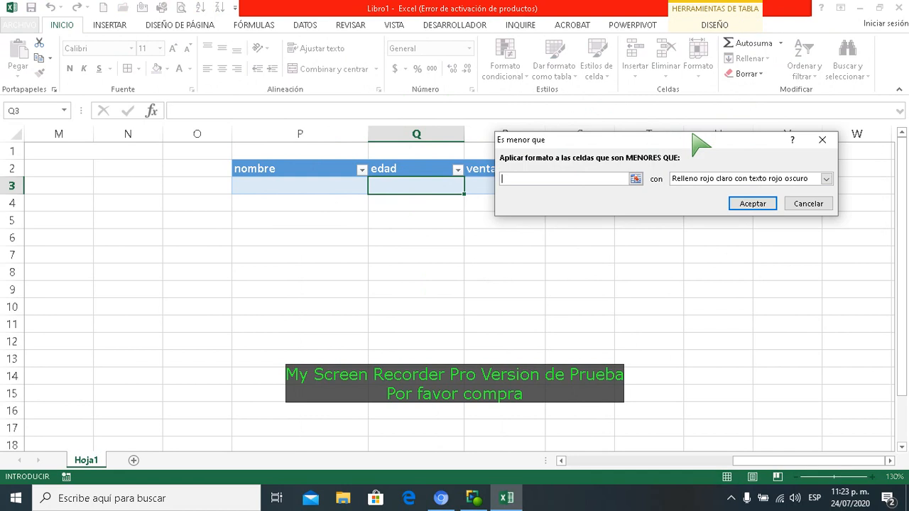
text(8)
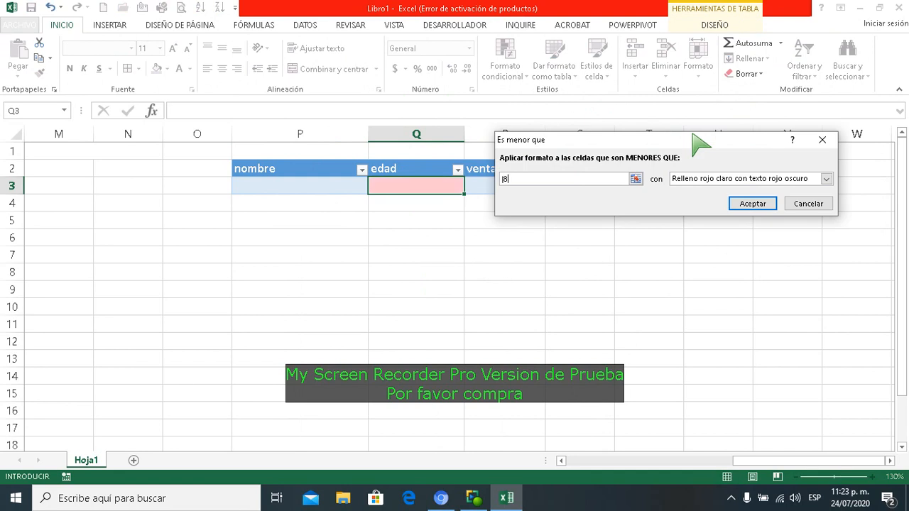
click(827, 179)
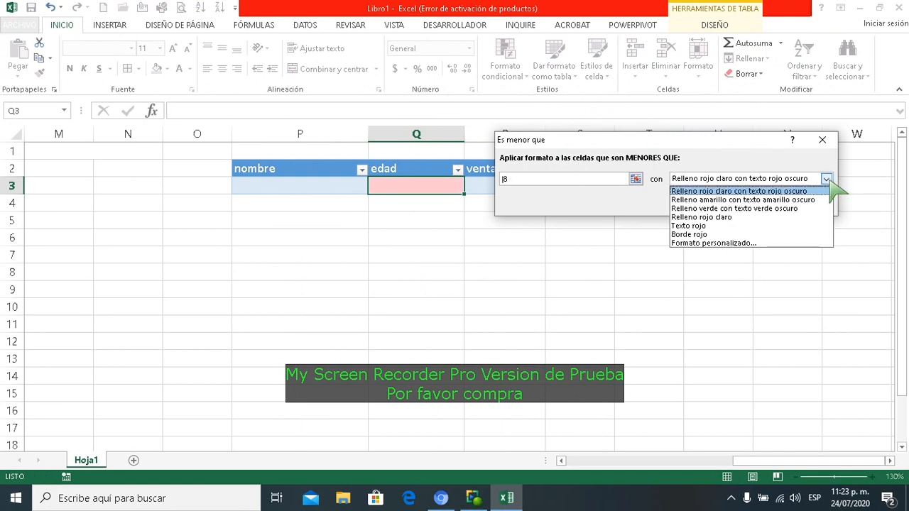
click(750, 243)
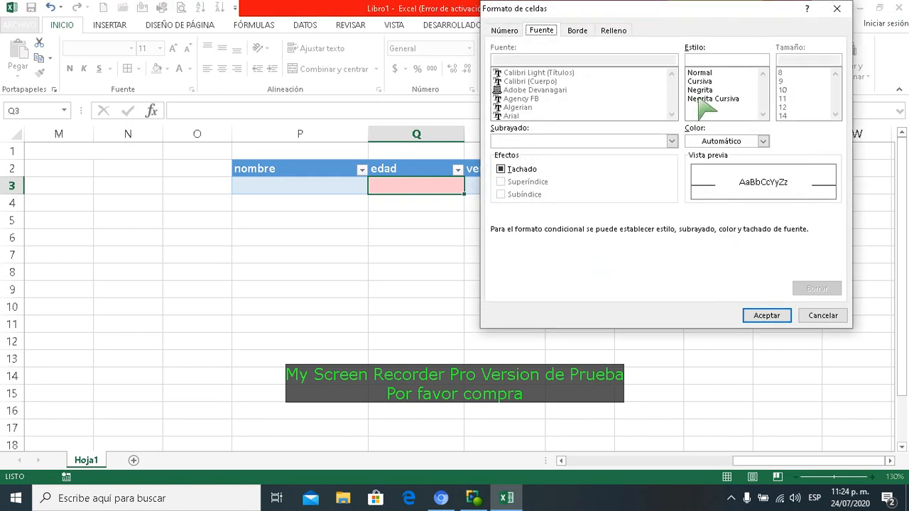
click(614, 30)
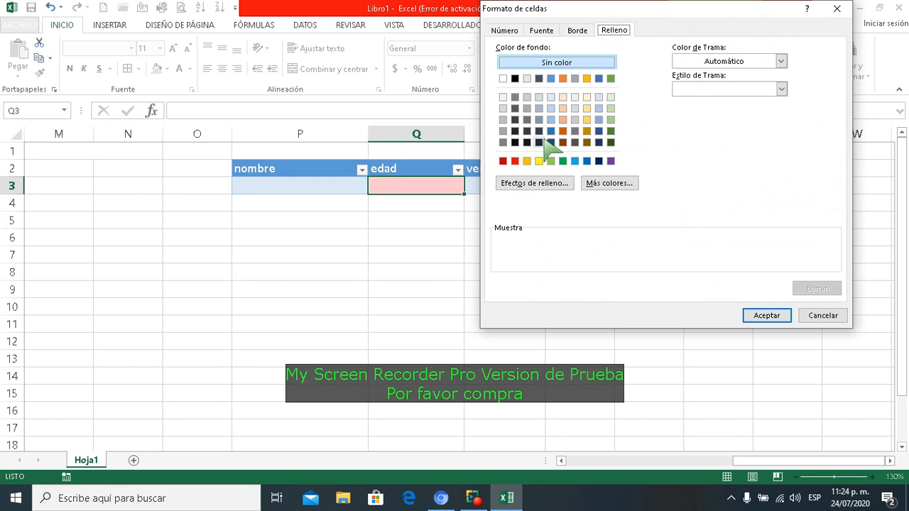
click(516, 161)
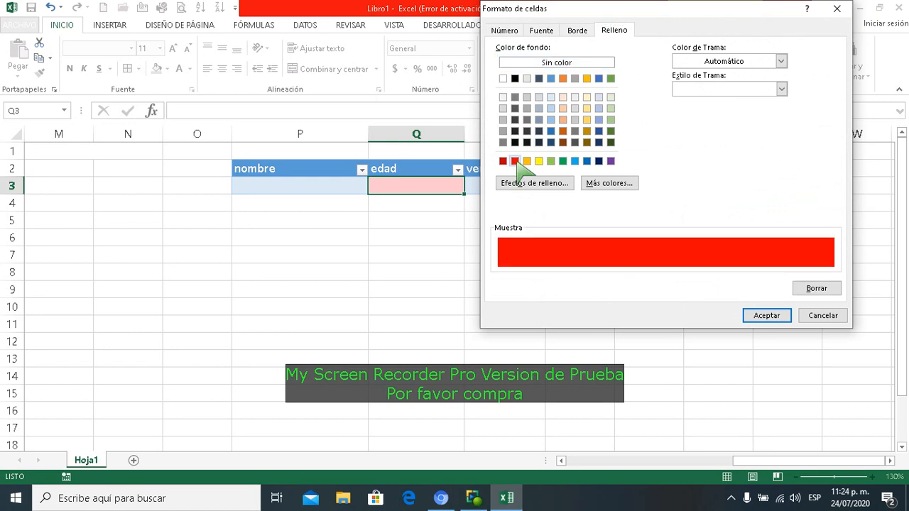
click(767, 316)
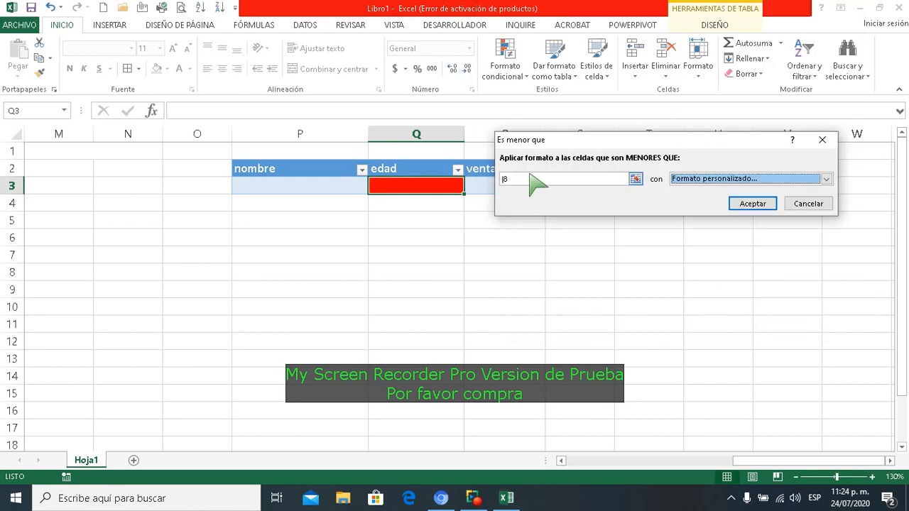
Set the rule's threshold to 18 and apply it
click(530, 178)
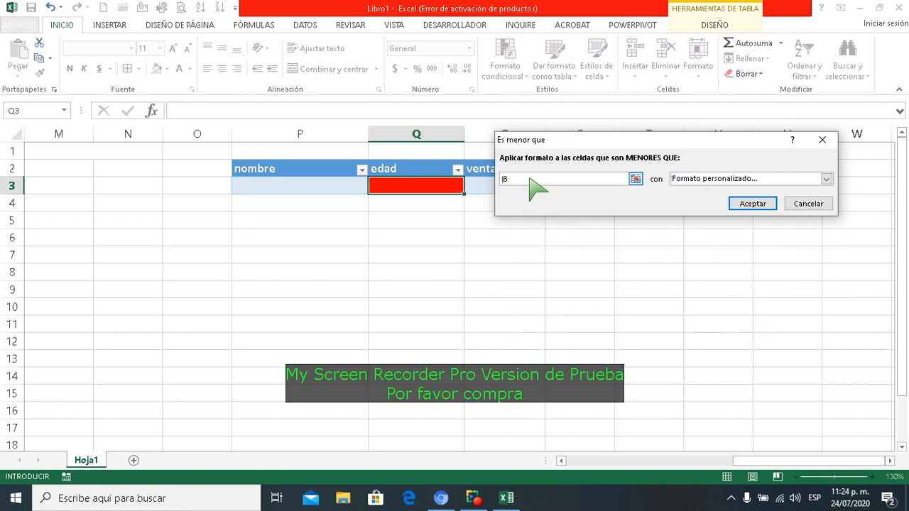
key(Delete)
text(1)
text(8)
key(BackSpace)
text(18)
click(767, 201)
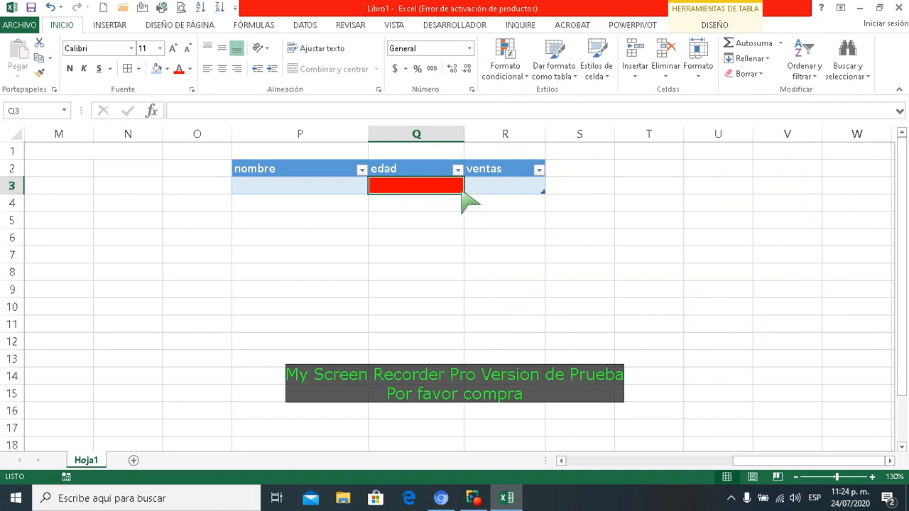
Select ventas cell R3 and show the Escalas de color options under Formato condicional
click(501, 190)
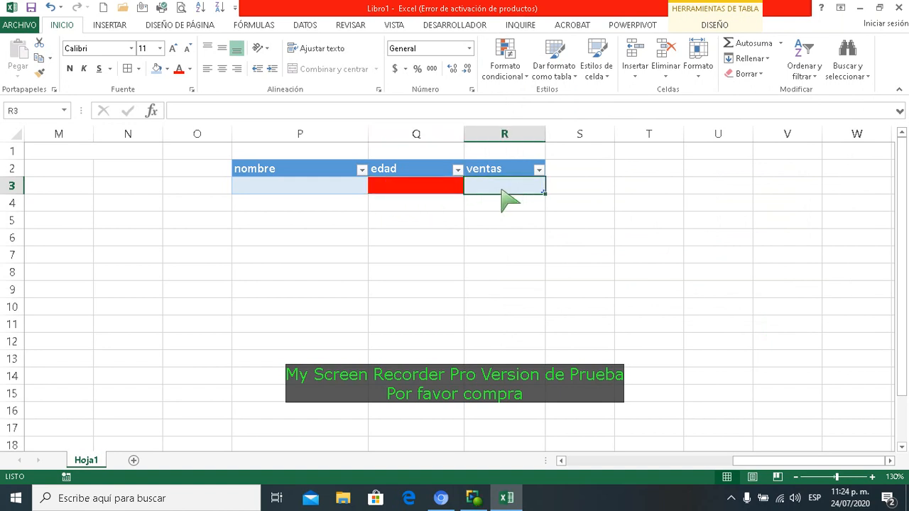
click(522, 73)
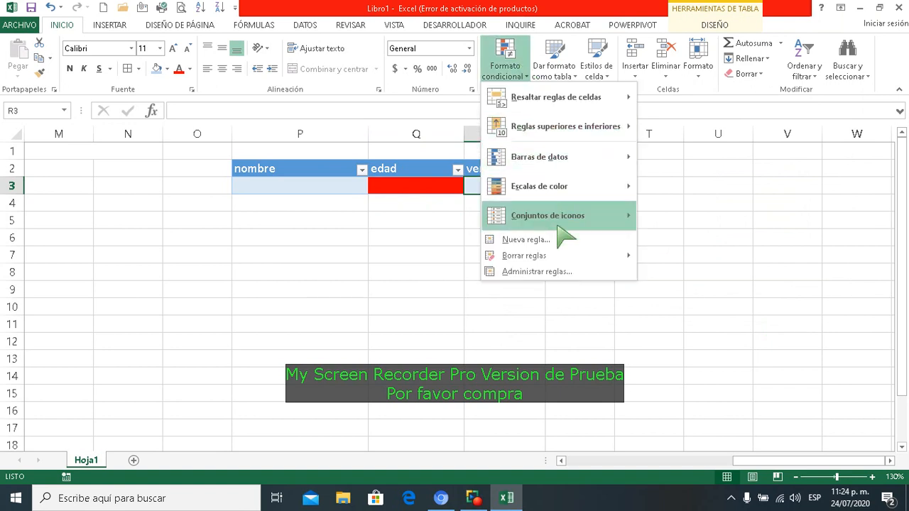
mouse_move(558, 226)
mouse_move(573, 198)
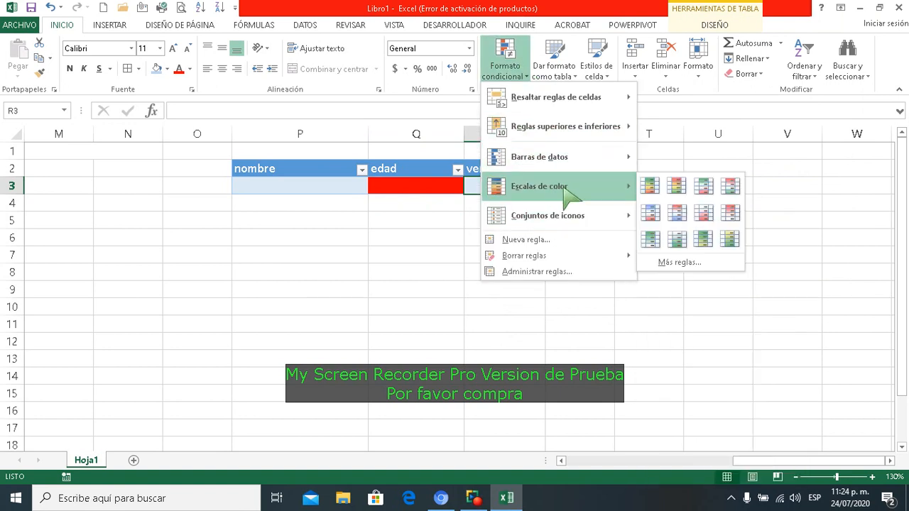
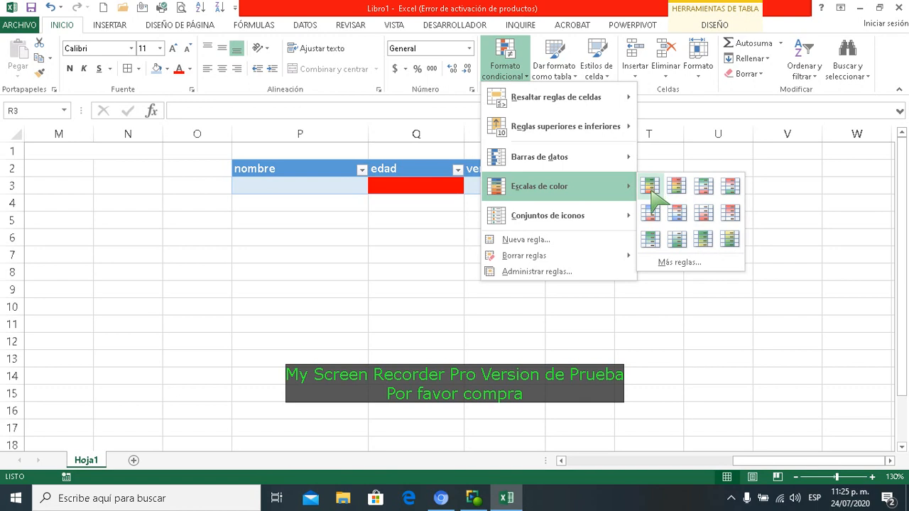
Apply the first colour-scale swatch to the ventas cells
click(650, 186)
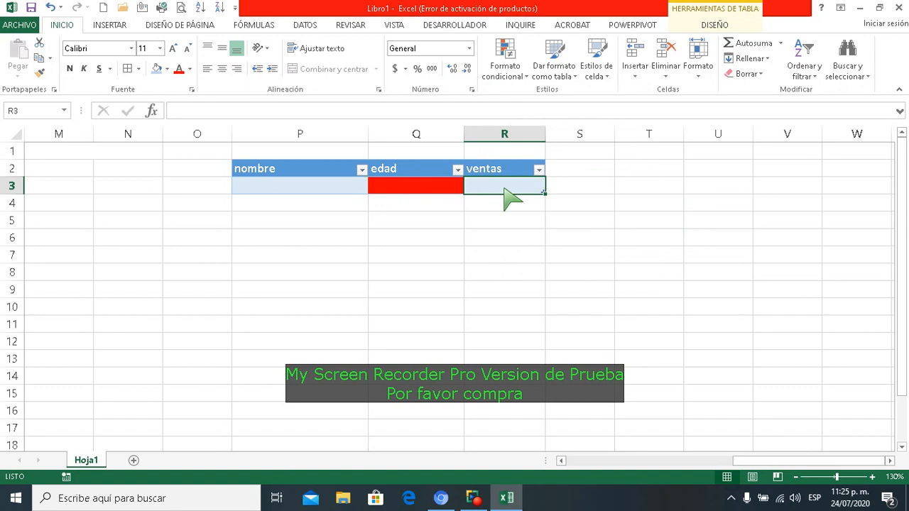
Enter the first table row in P3: a name, edad 19, ventas 1200000
click(312, 191)
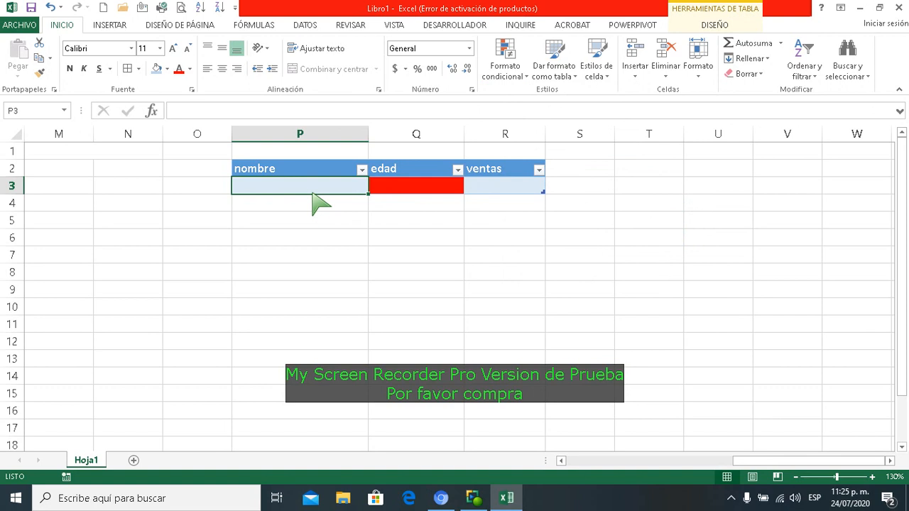
text(d)
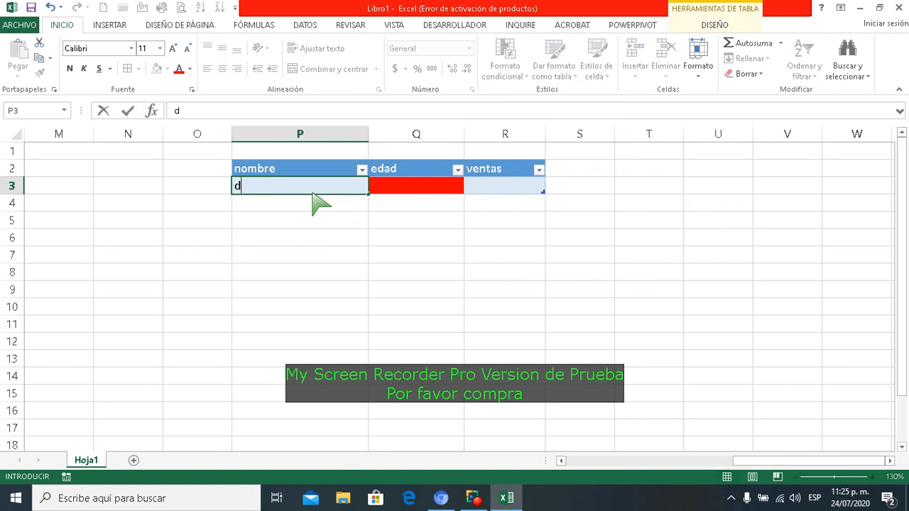
text(avianar)
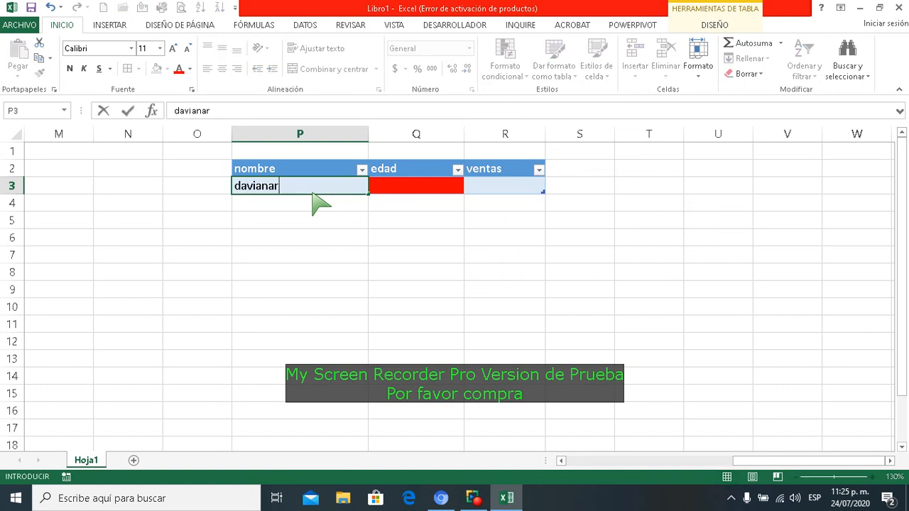
text(aodriguez)
key(Tab)
text(19)
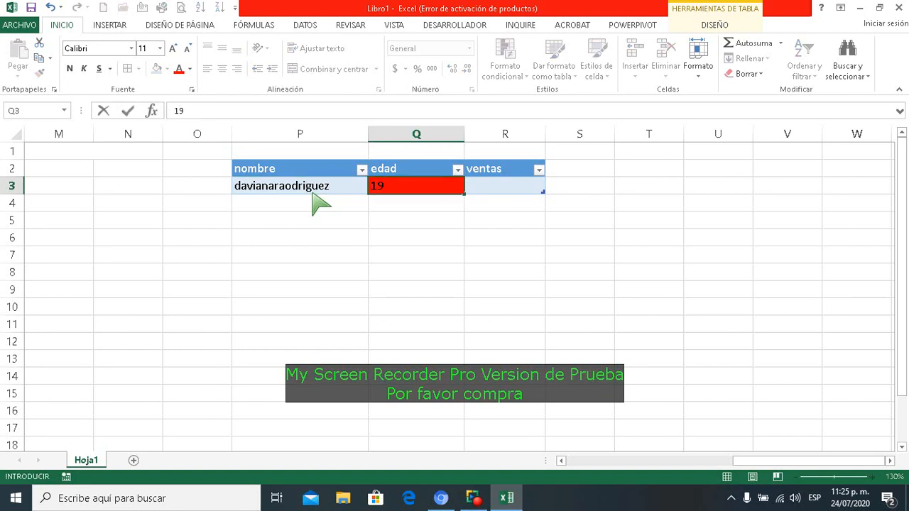
key(Tab)
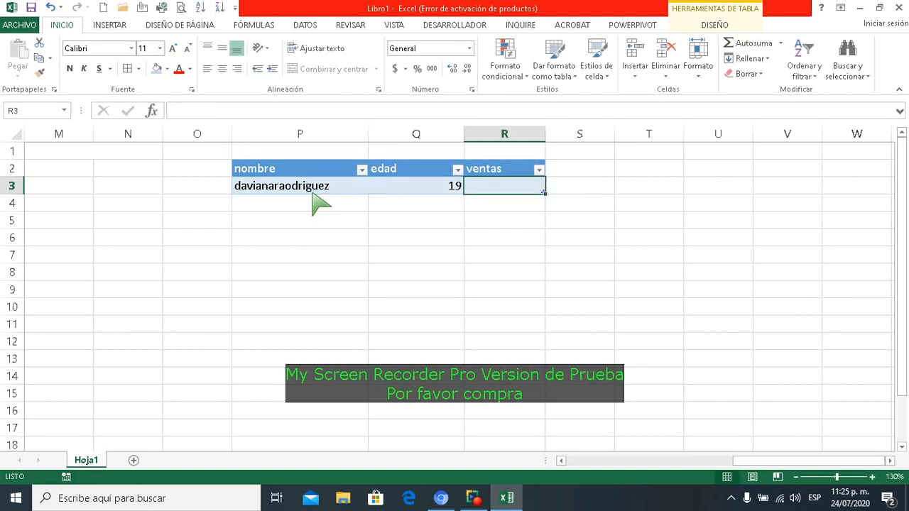
text(12)
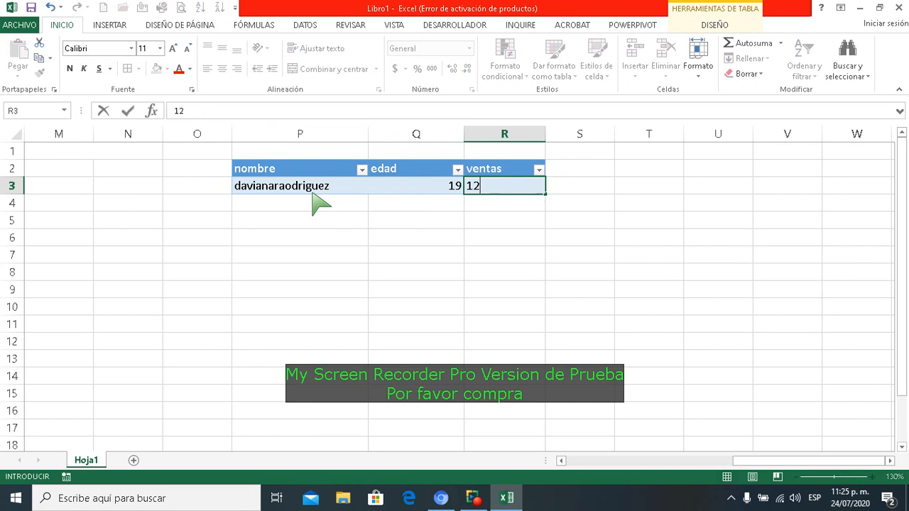
text(00000)
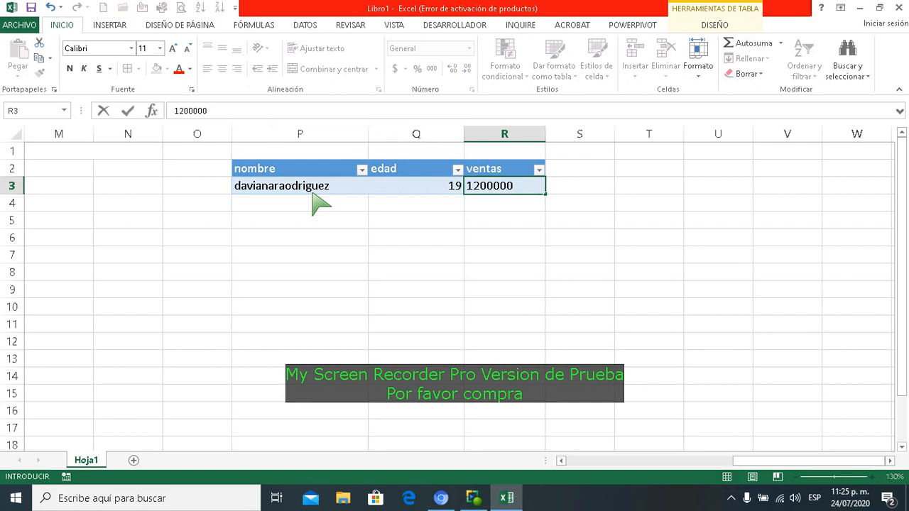
key(Return)
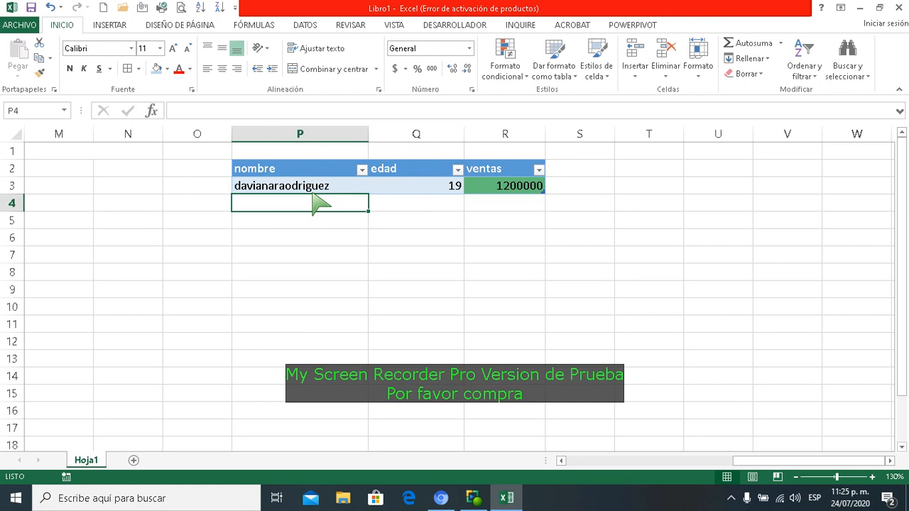
Enter the second row: another name, edad 21, ventas 1300000
text(lau)
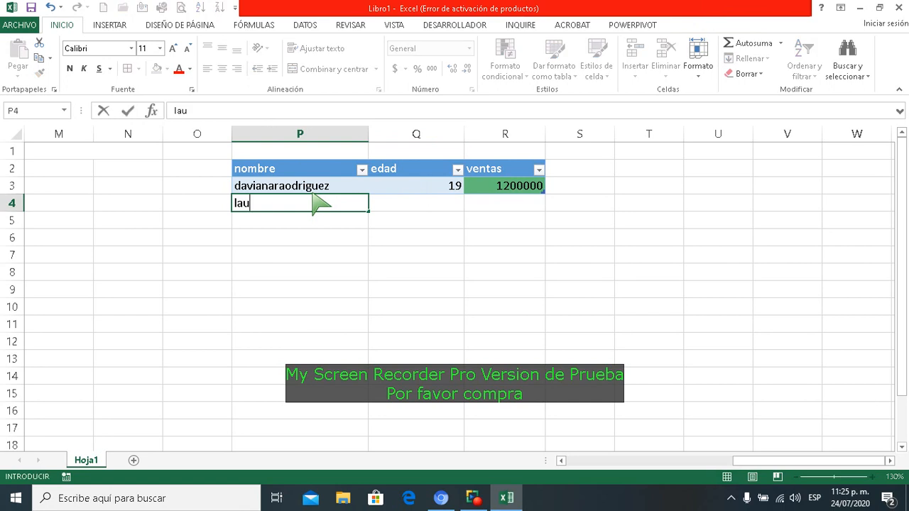
text(cides magdaniel)
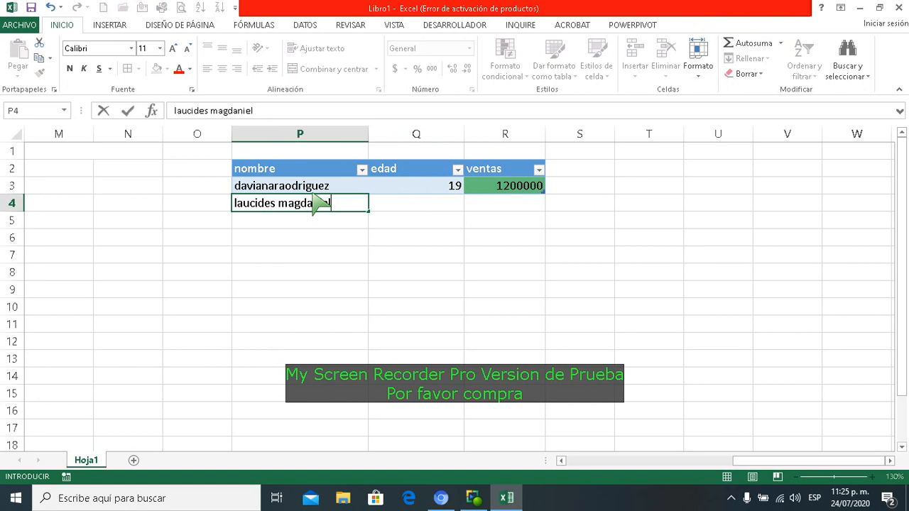
key(Tab)
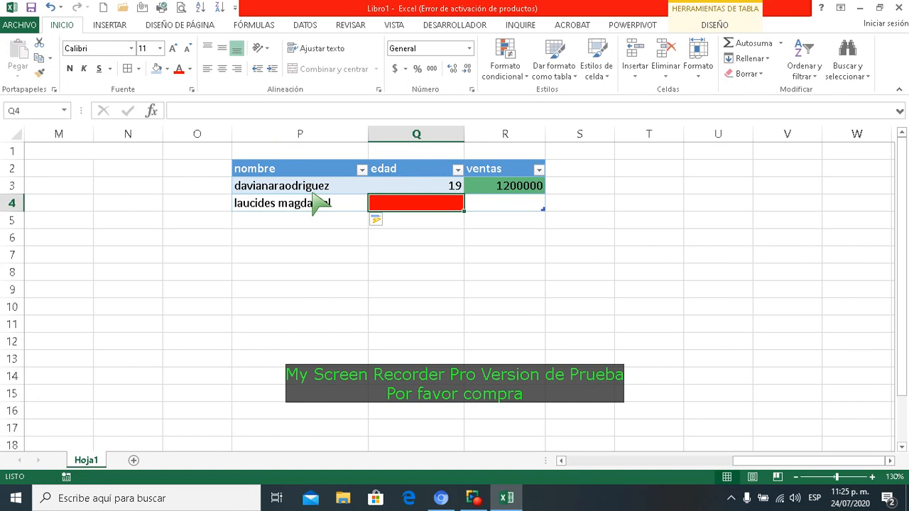
text(21)
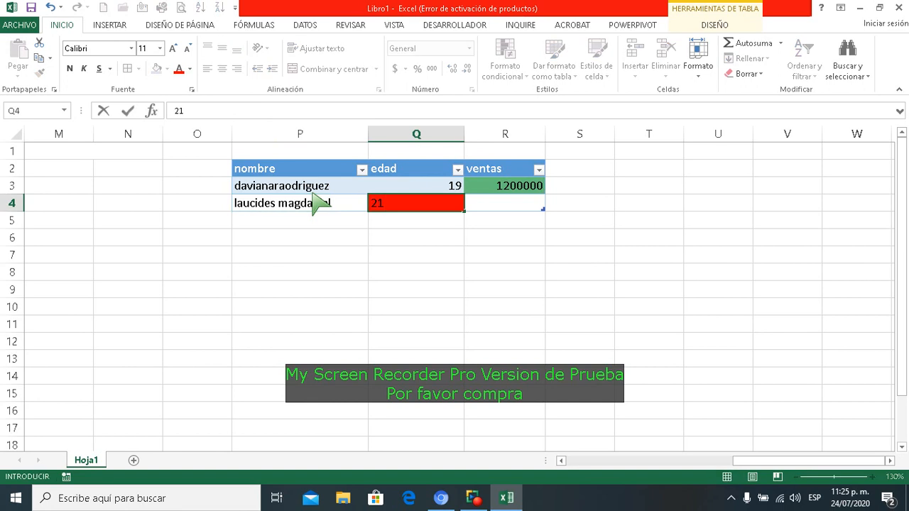
key(Tab)
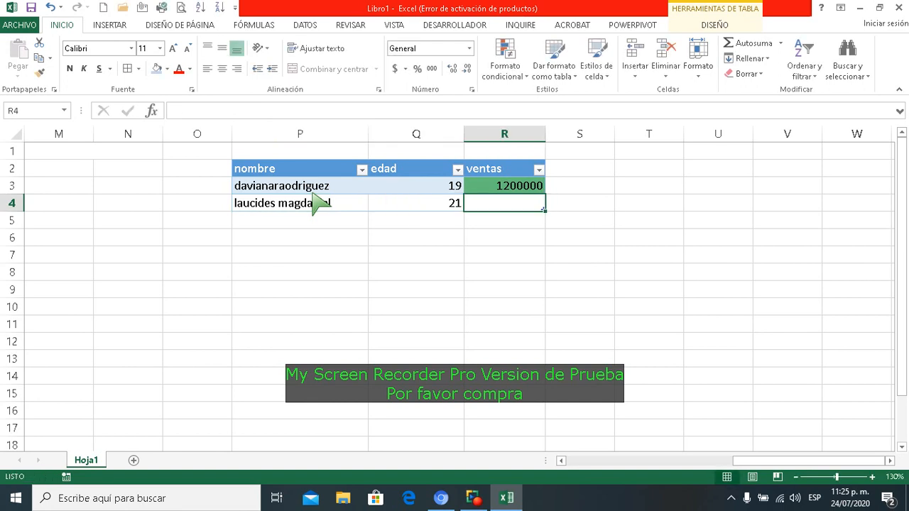
text(1300000)
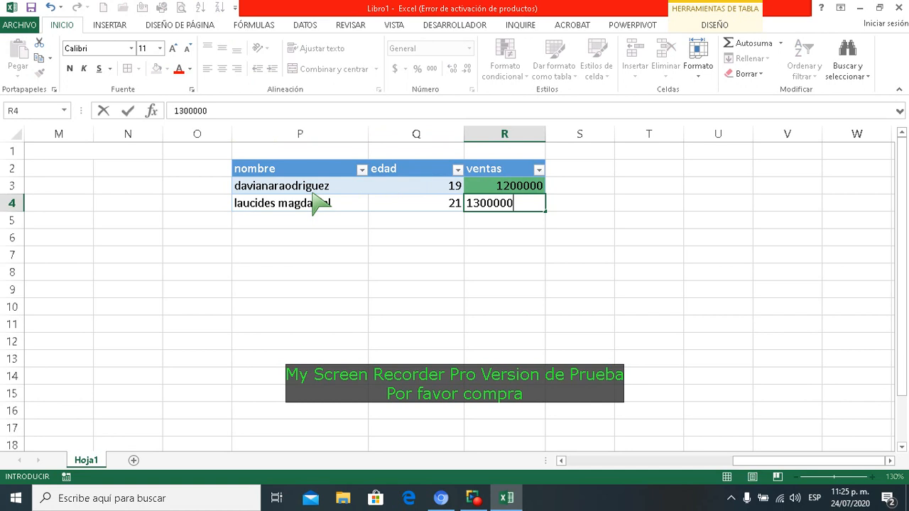
key(Return)
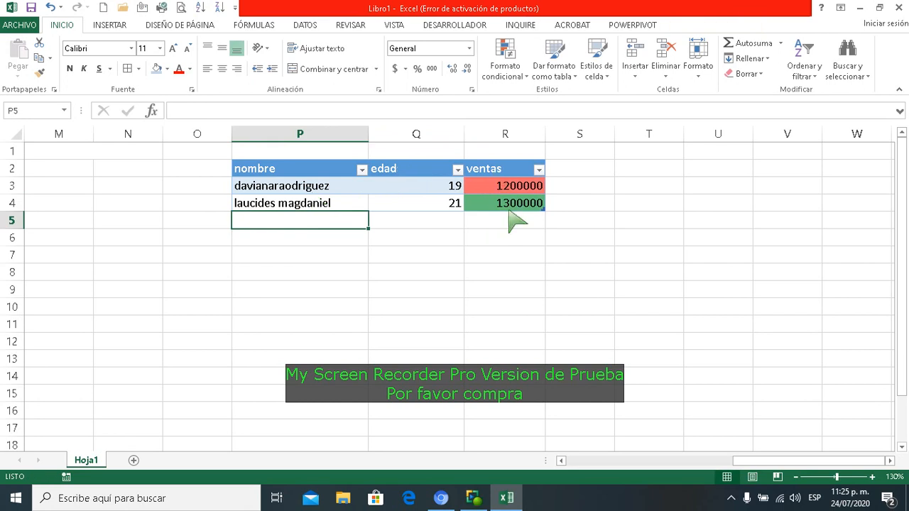
Enter the third row with a name, edad 17 (re-entered in Q5) and ventas 700000
text(y)
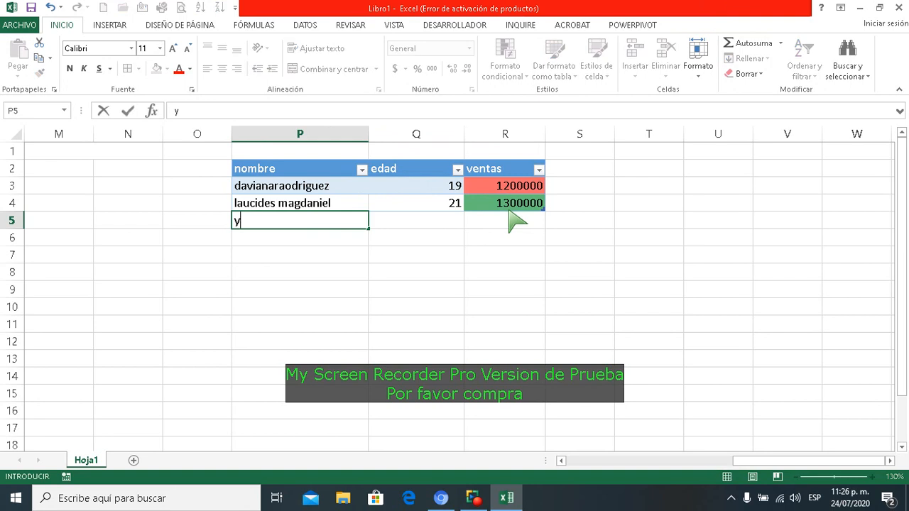
text(oiner pulido)
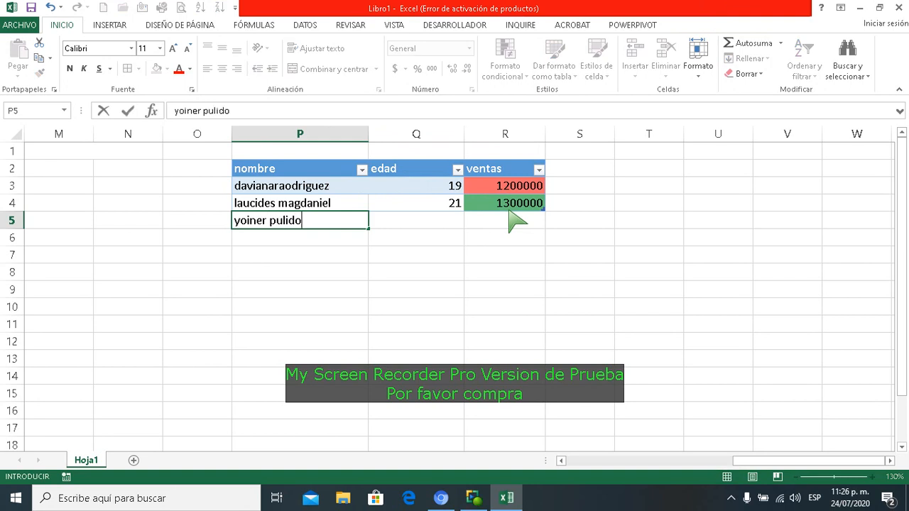
key(Tab)
text(17)
key(Tab)
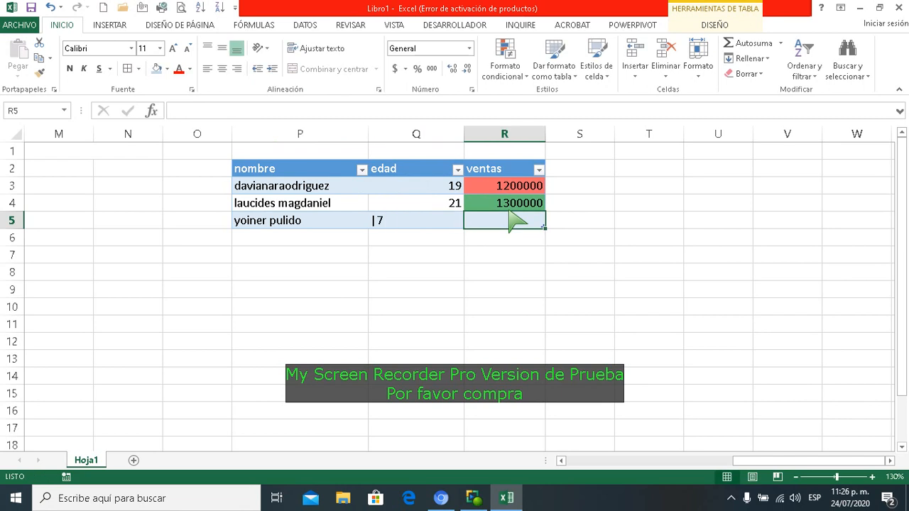
click(431, 226)
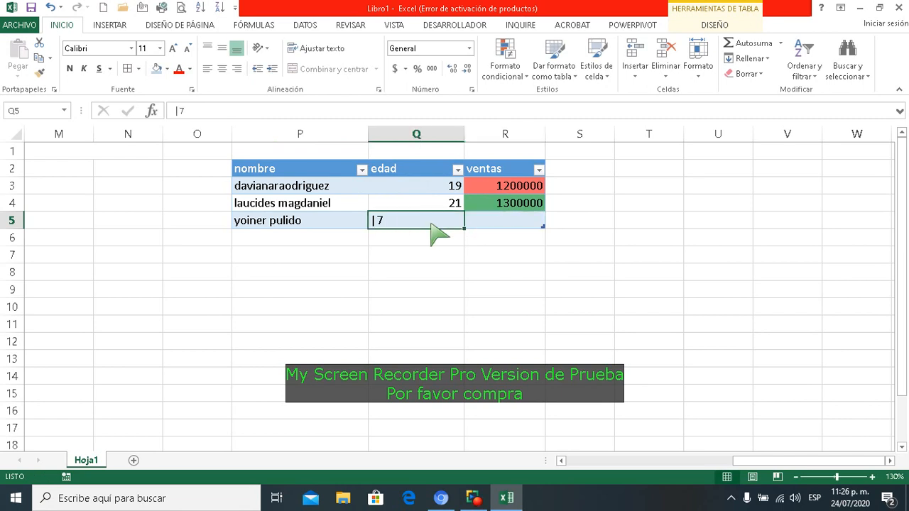
key(BackSpace)
text(1)
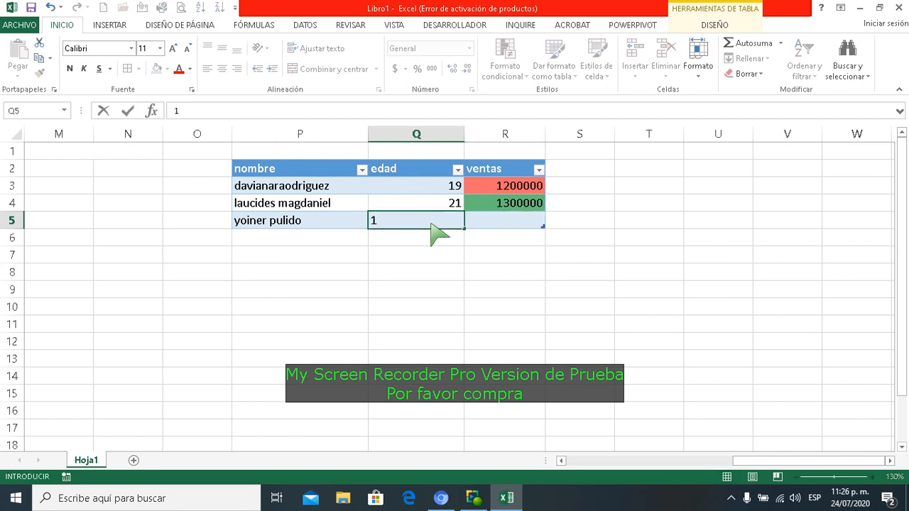
text(7)
key(Tab)
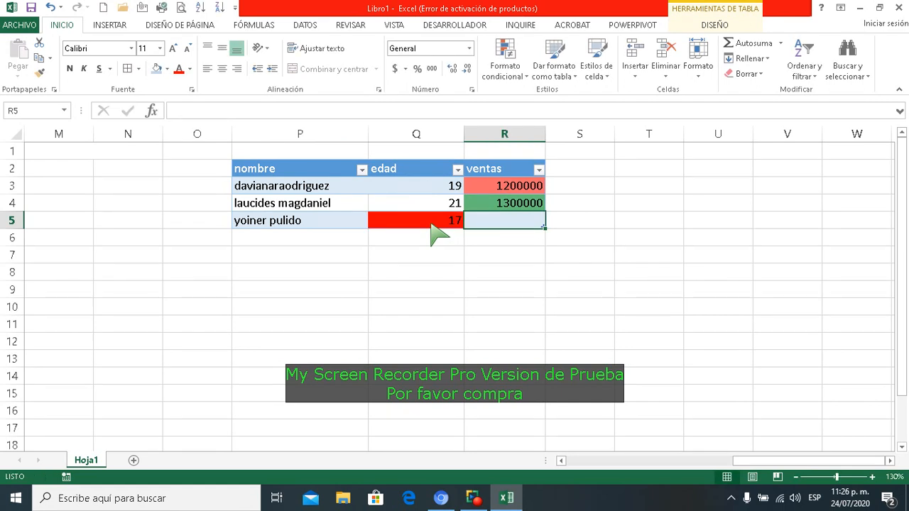
text(70)
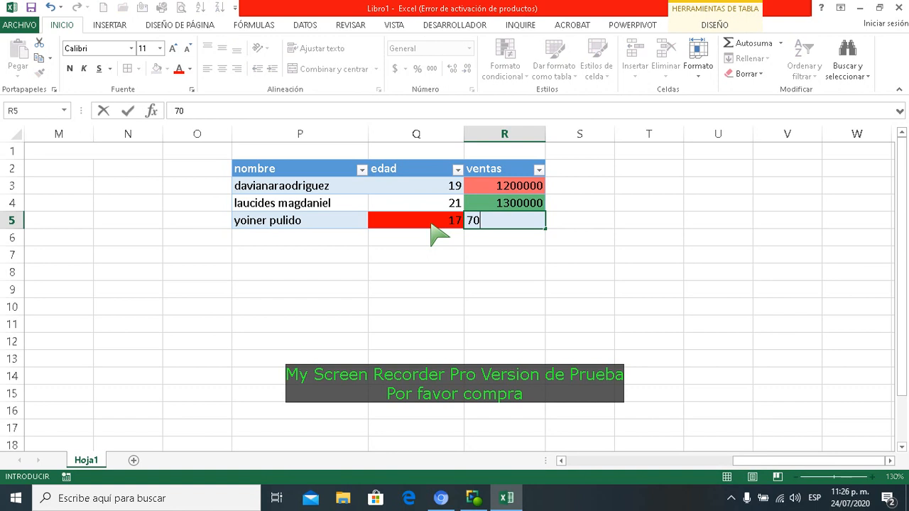
text(0000)
click(432, 232)
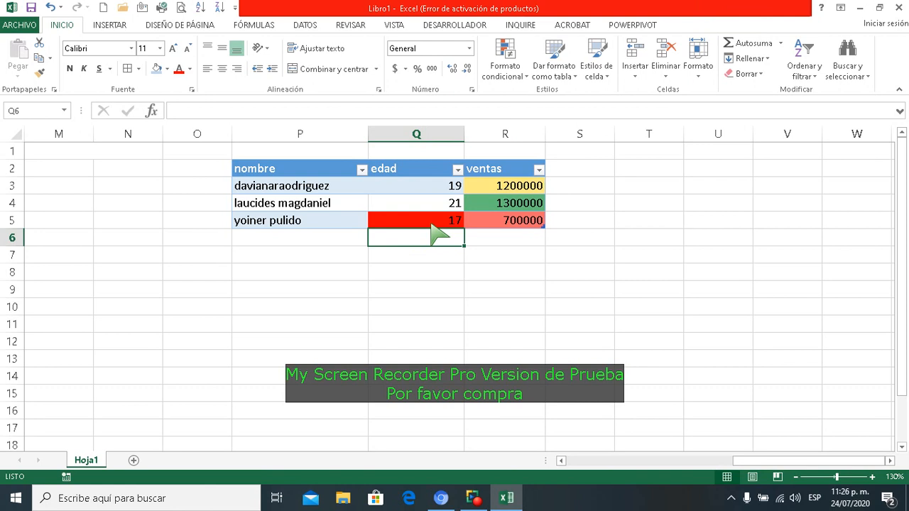
Sort the table by edad cell colour so the red-filled row comes first
click(362, 170)
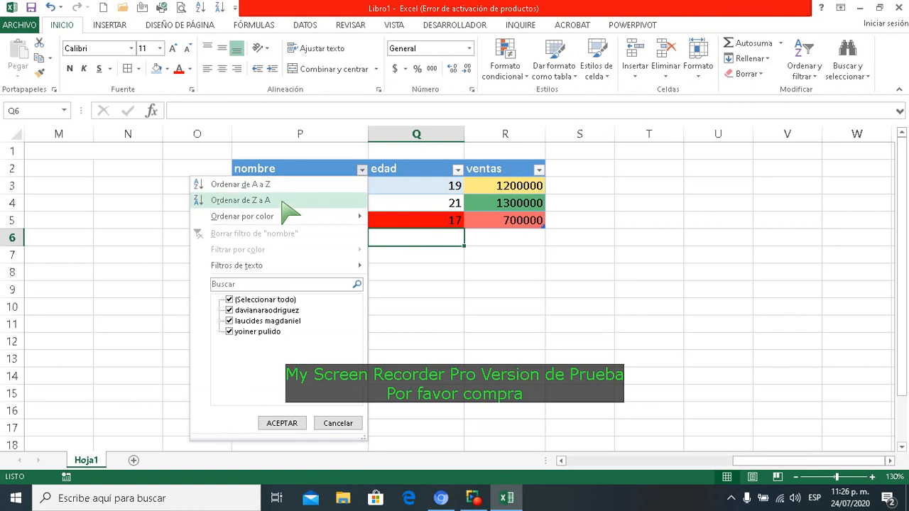
mouse_move(284, 222)
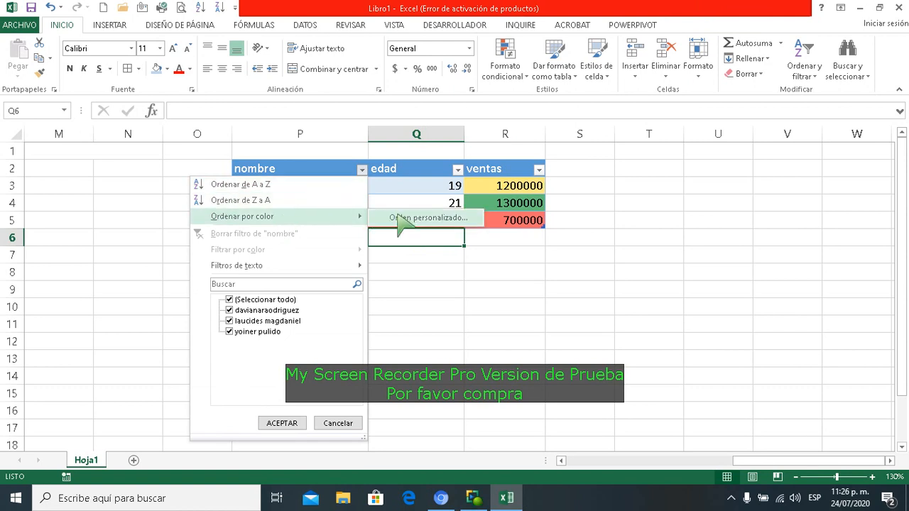
click(419, 302)
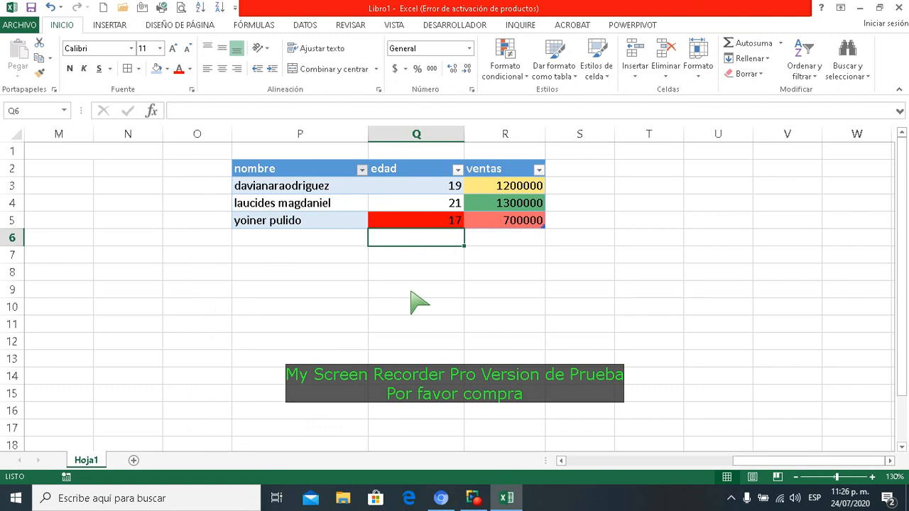
click(458, 170)
mouse_move(360, 220)
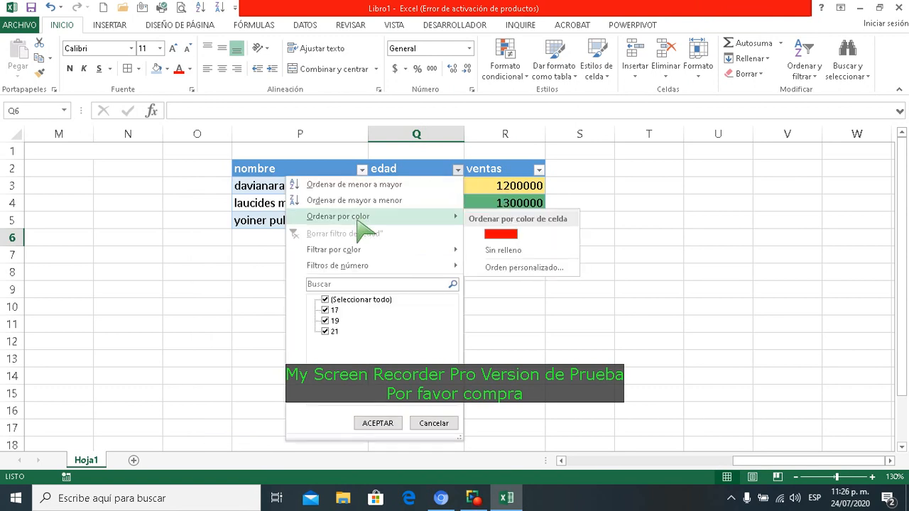
click(517, 234)
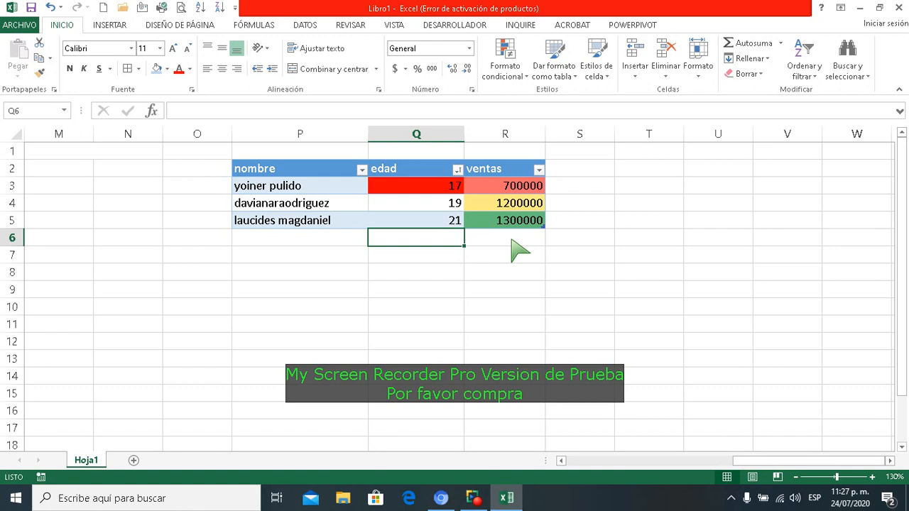
Open Administrar reglas from the Formato condicional menu on Inicio
click(889, 461)
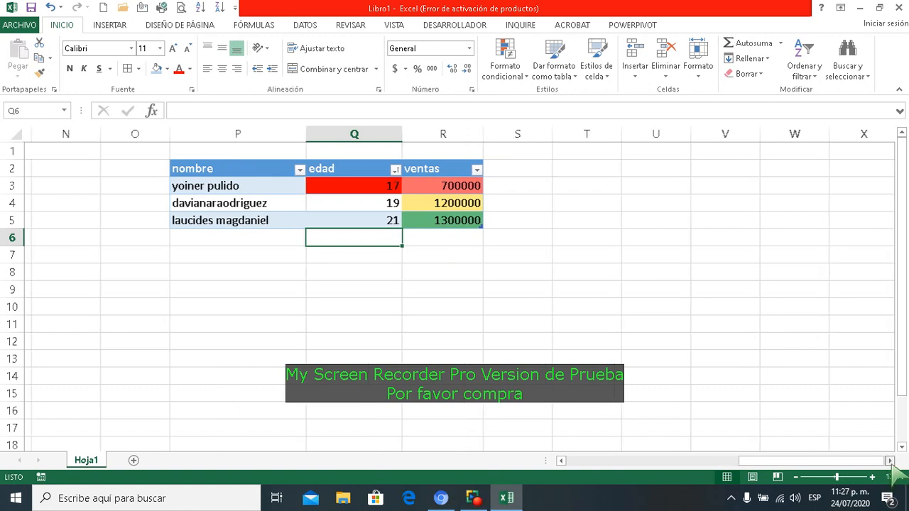
click(889, 460)
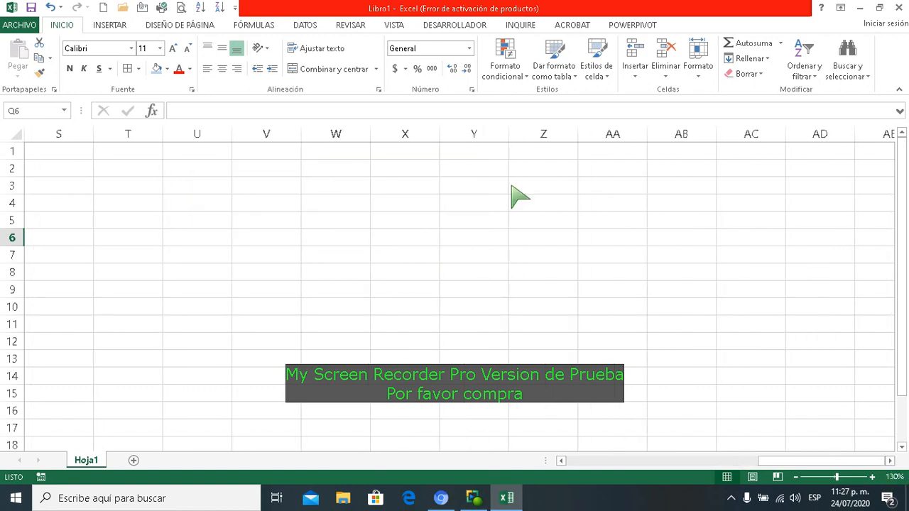
click(507, 71)
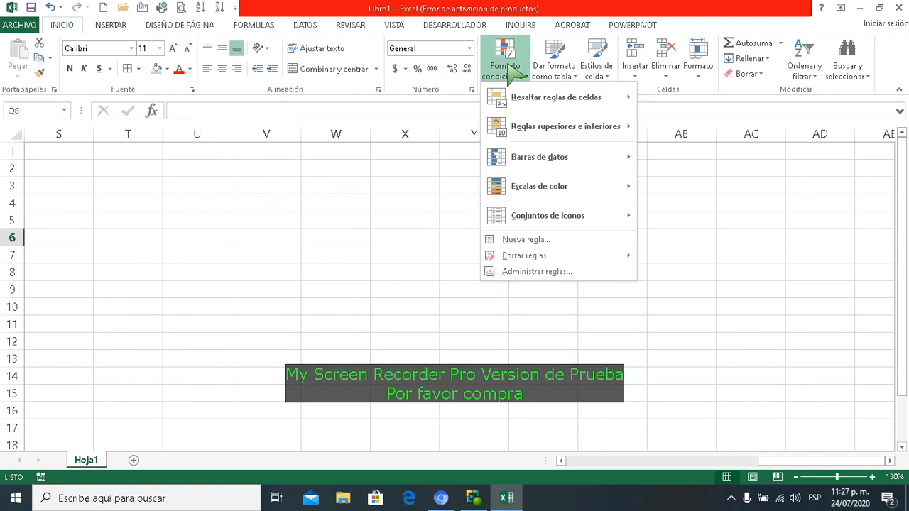
click(537, 273)
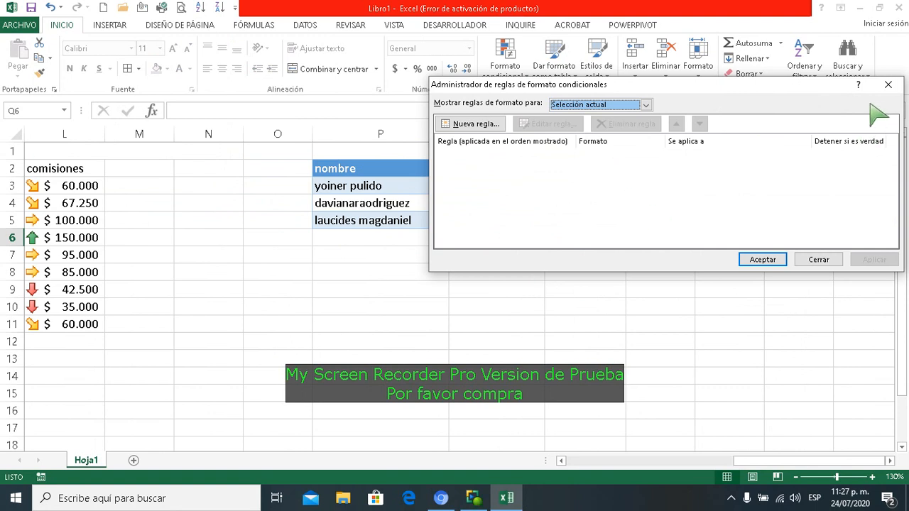
Close the rules manager, browse Nueva regla types up to unique/duplicate values, then cancel
click(887, 84)
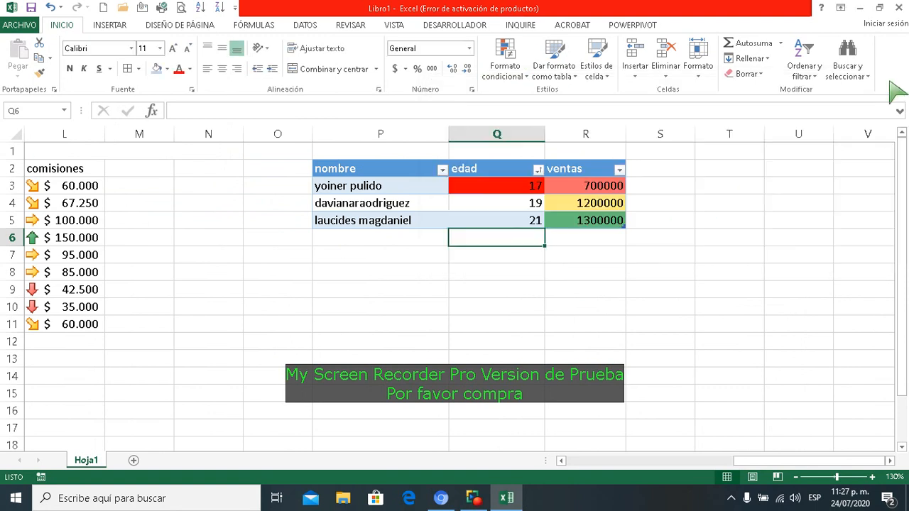
click(522, 66)
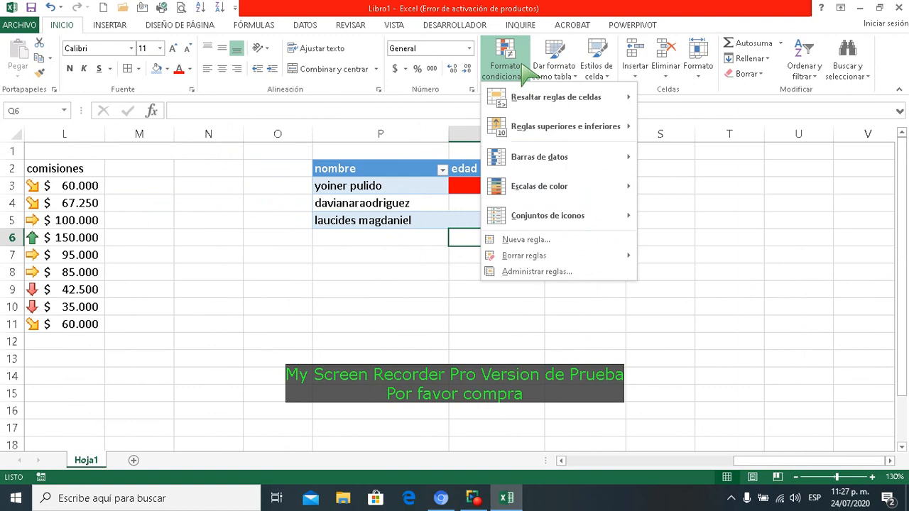
click(527, 240)
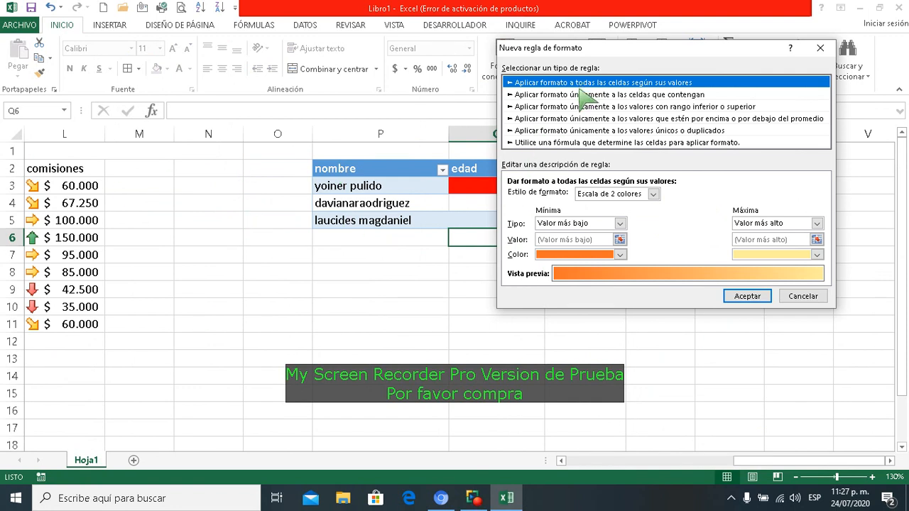
click(581, 94)
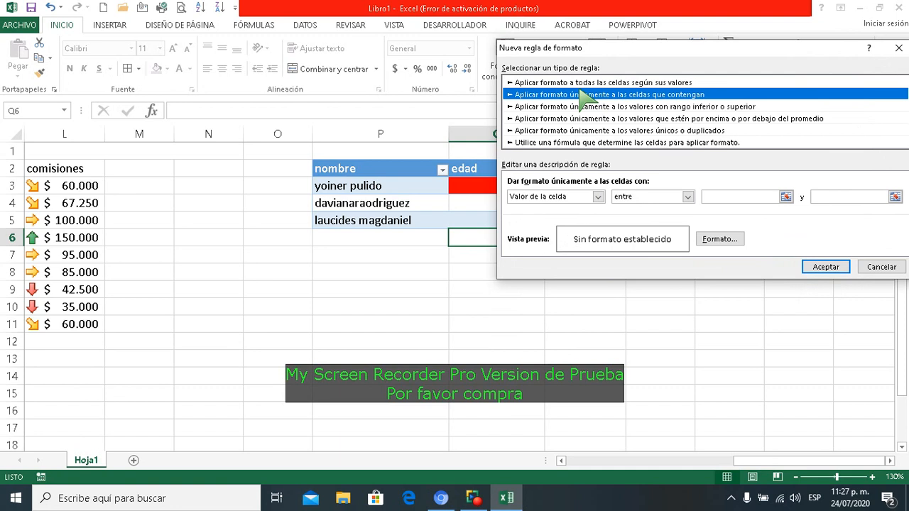
key(Down)
key(Down)
key(Down)
key(Down)
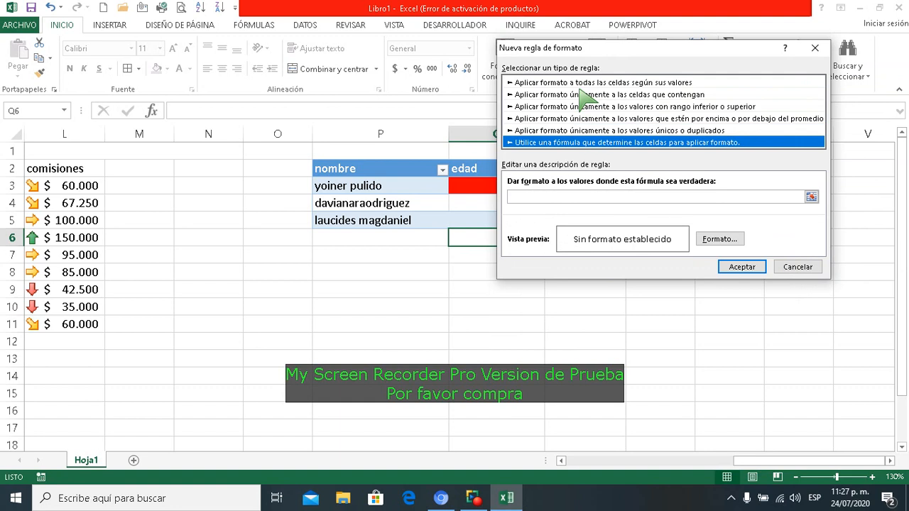
key(Up)
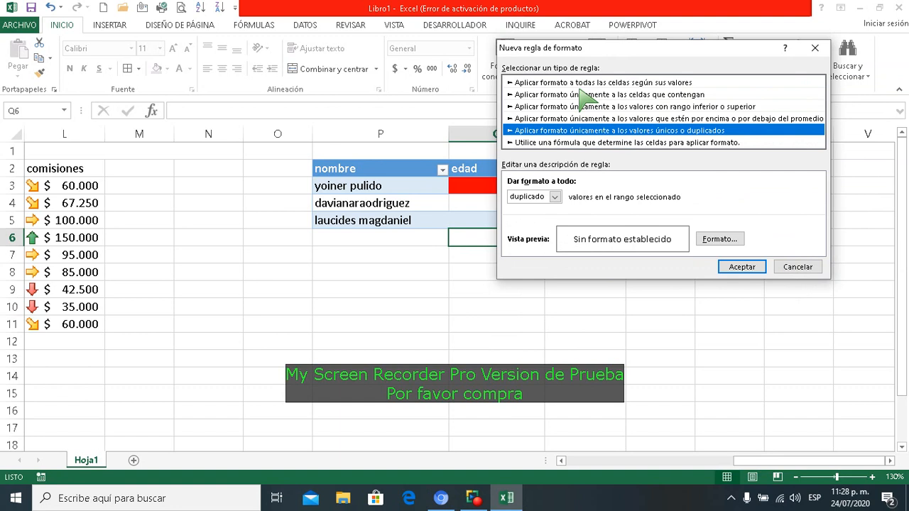
click(797, 269)
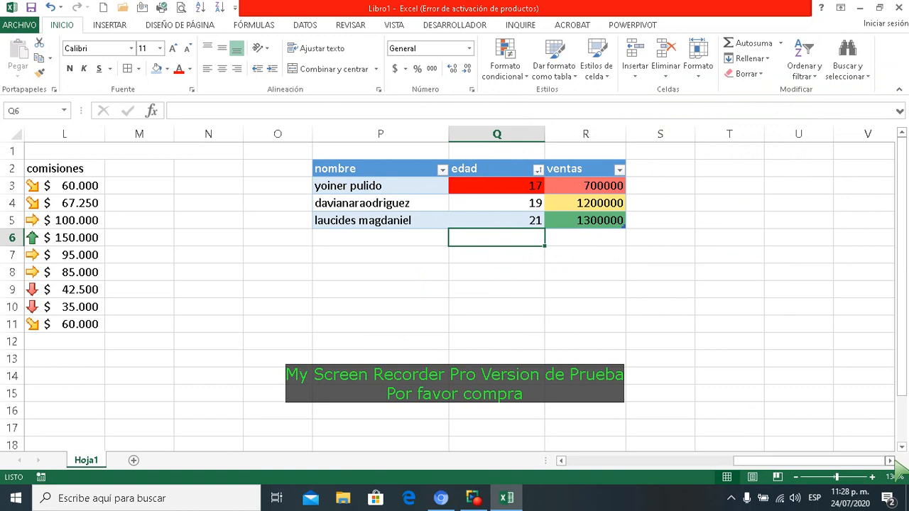
Fill list row V3:X3 with a name, 'cedula' and 12
scroll(497, 284, right, 2)
scroll(443, 205, right, 3)
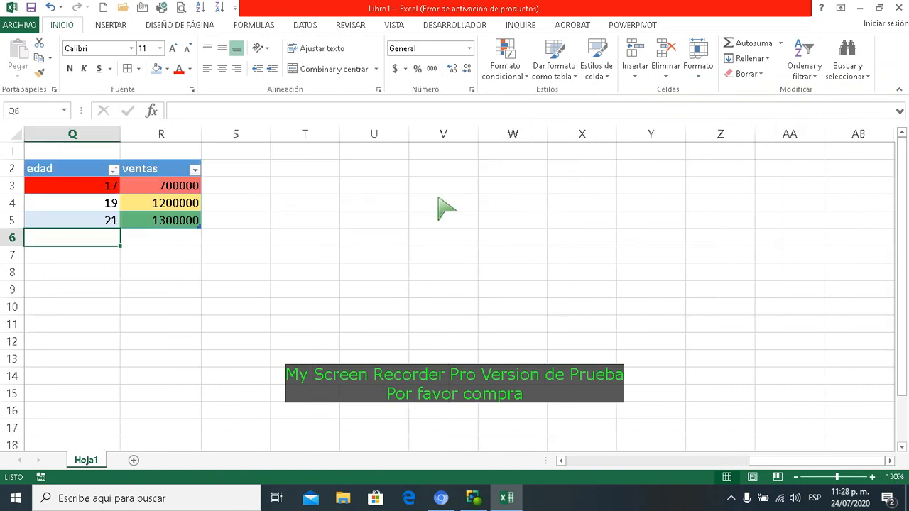
click(439, 190)
text(jo)
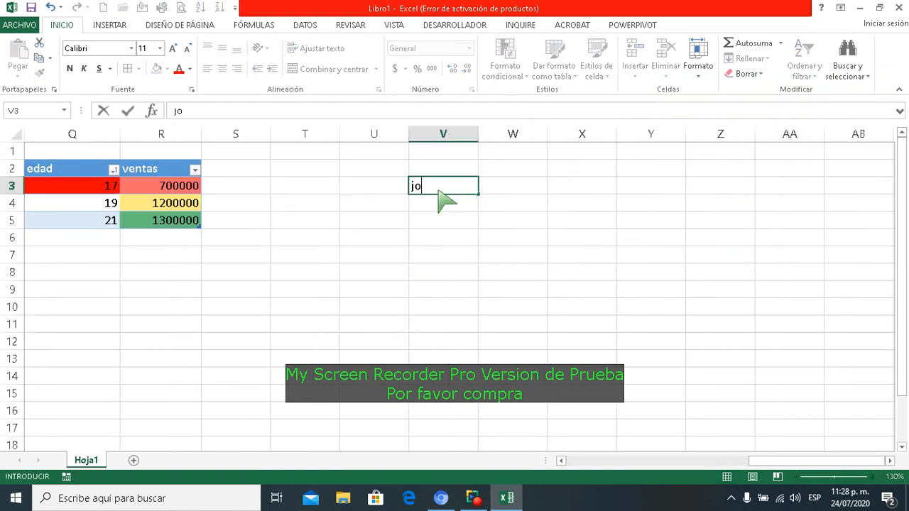
text(se aguilar)
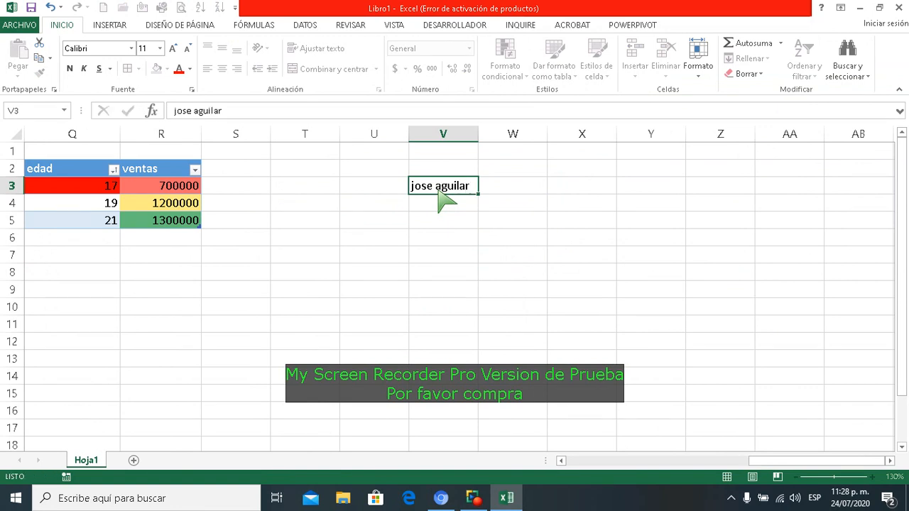
key(Tab)
text(cedula)
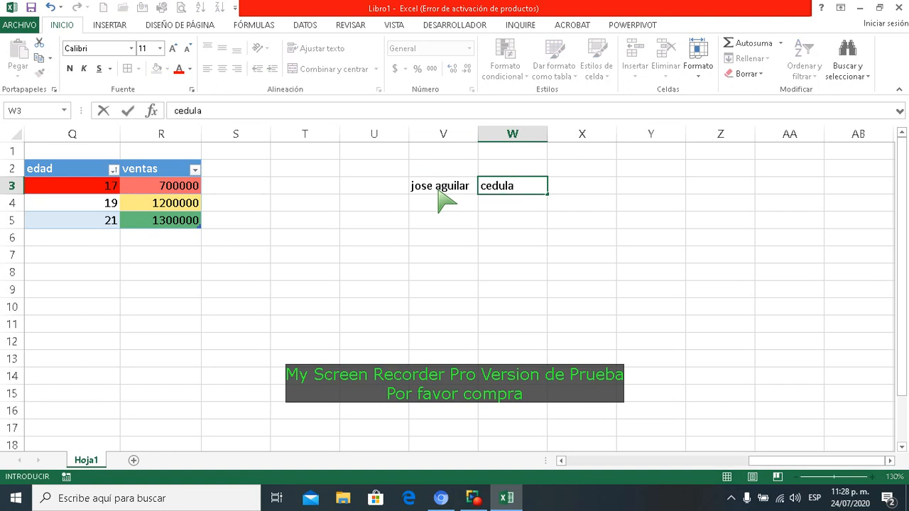
key(ctrl+Return)
key(Tab)
text(12)
key(Return)
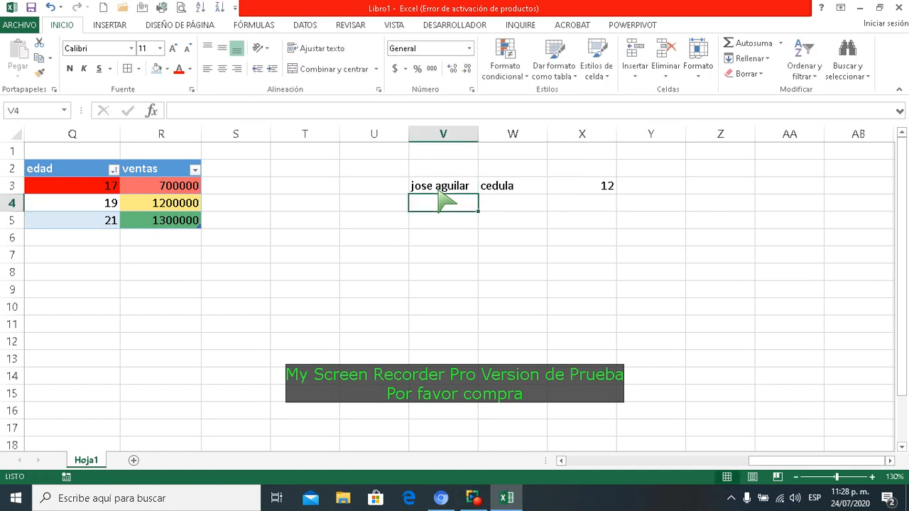
Add row V4:X4 with a second person's name, 'cedula' and 13
text(juan cardo)
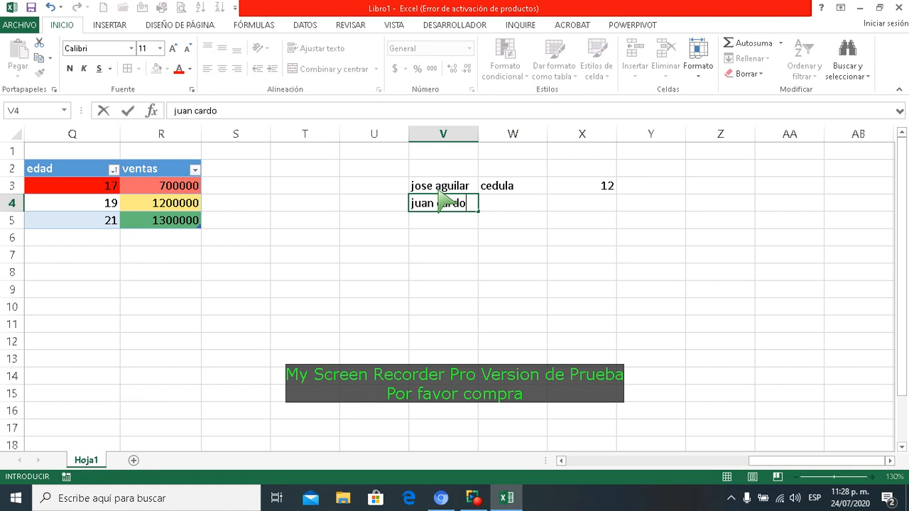
text(na)
key(Tab)
text(ce)
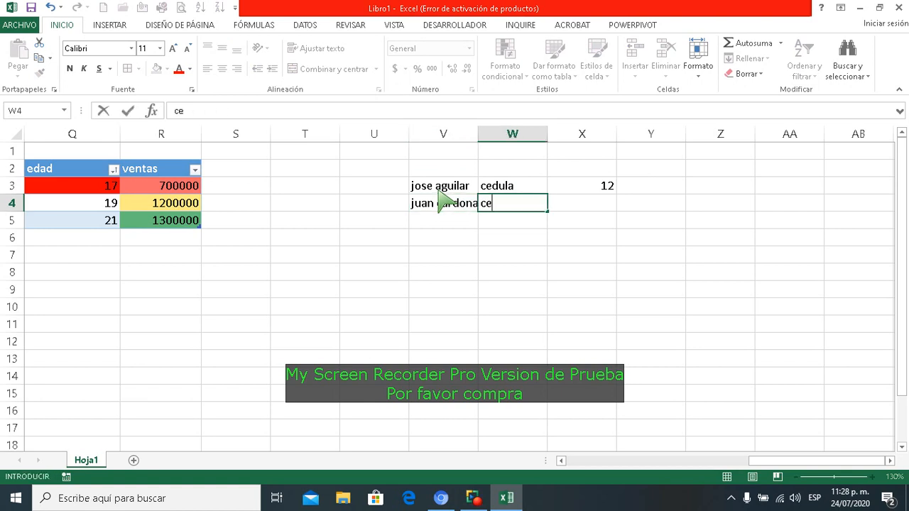
text(dula)
key(Tab)
text(13)
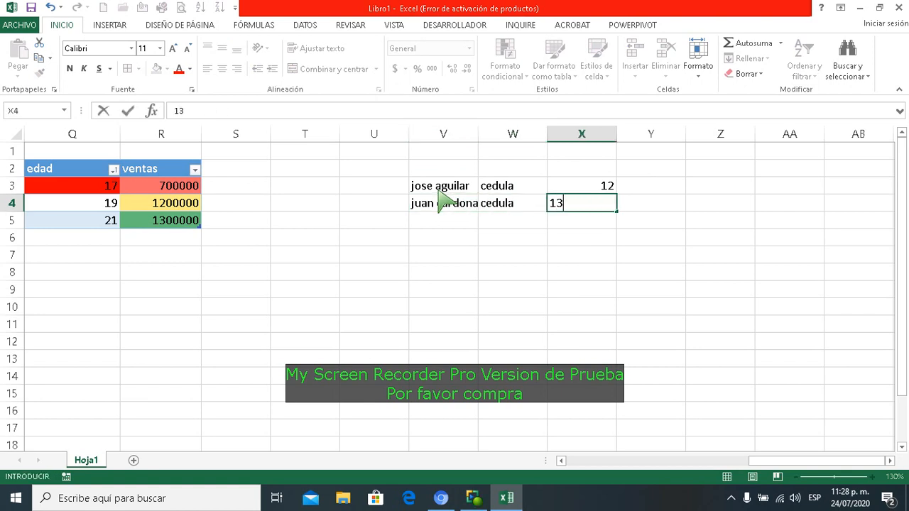
key(Return)
Add row V5:X5 repeating the first row's name, 'cedula' and 12
text(jose)
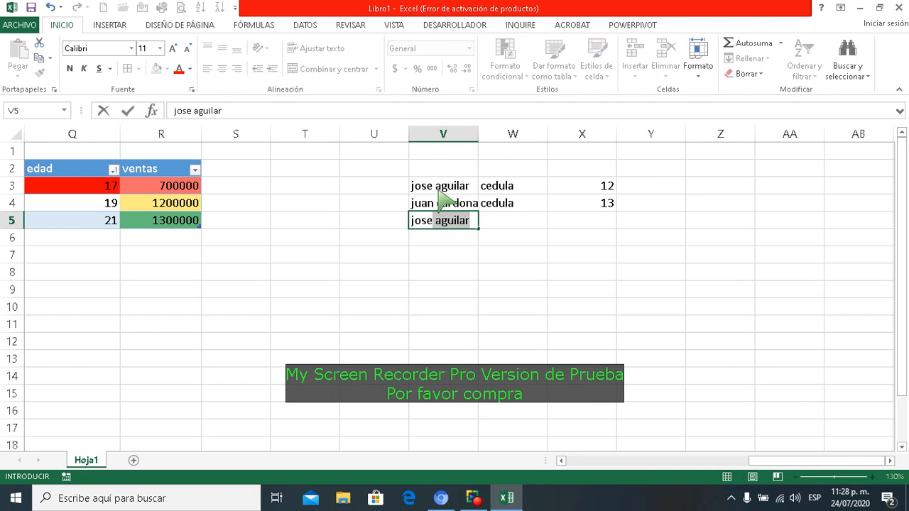
key(Tab)
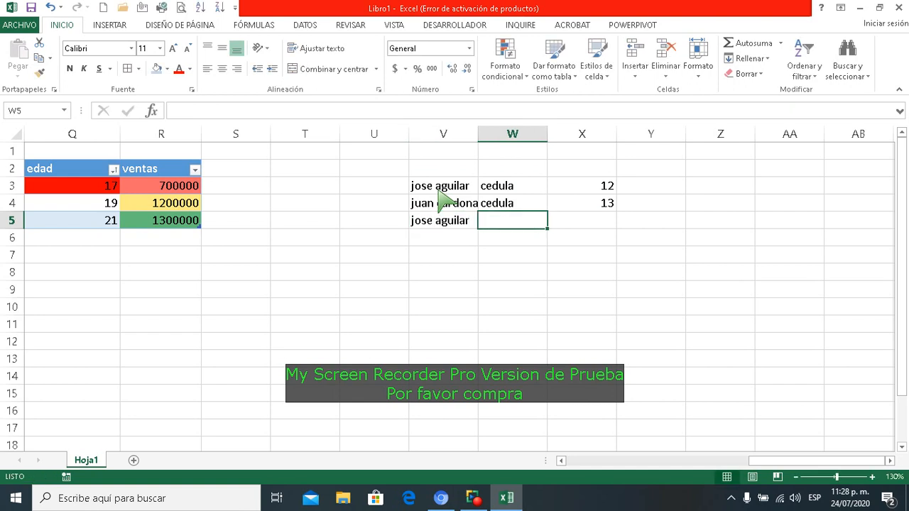
text(ce)
key(Tab)
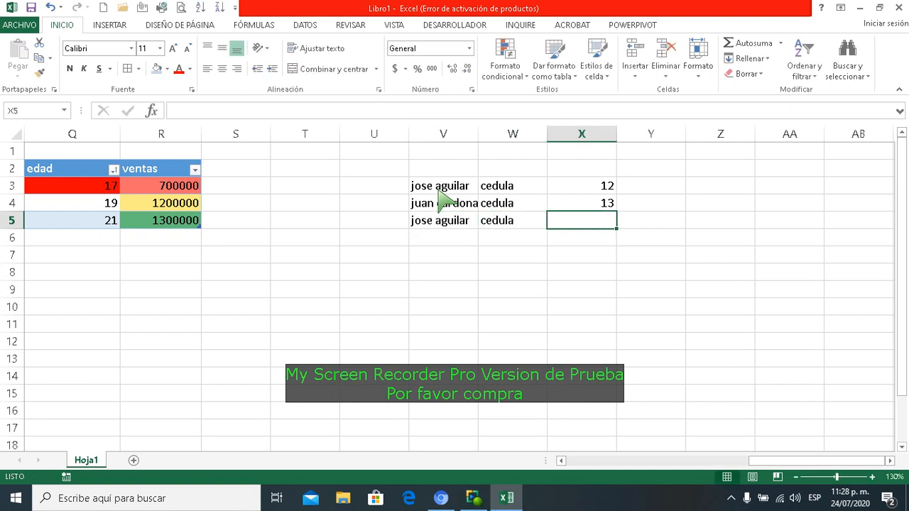
text(12)
key(Return)
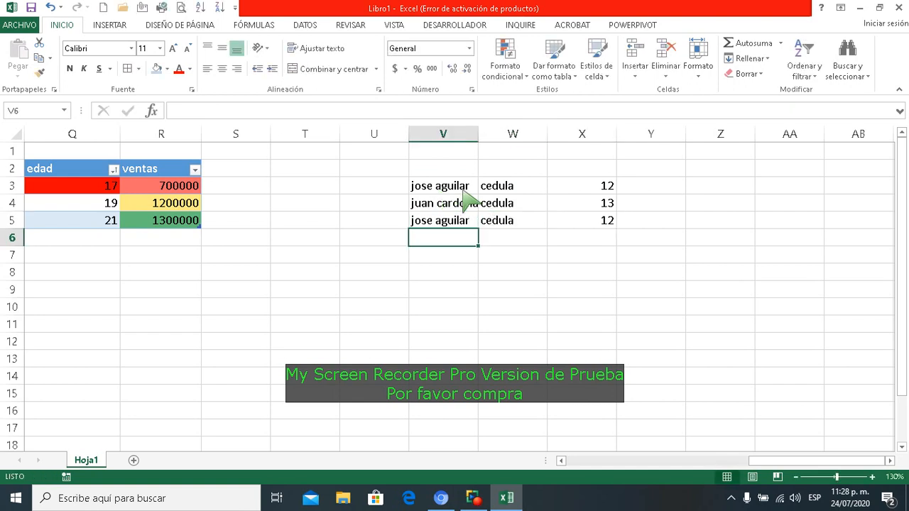
Add a duplicate-values rule on V3:X5 that formats duplicates with red font
drag(440, 186, 596, 228)
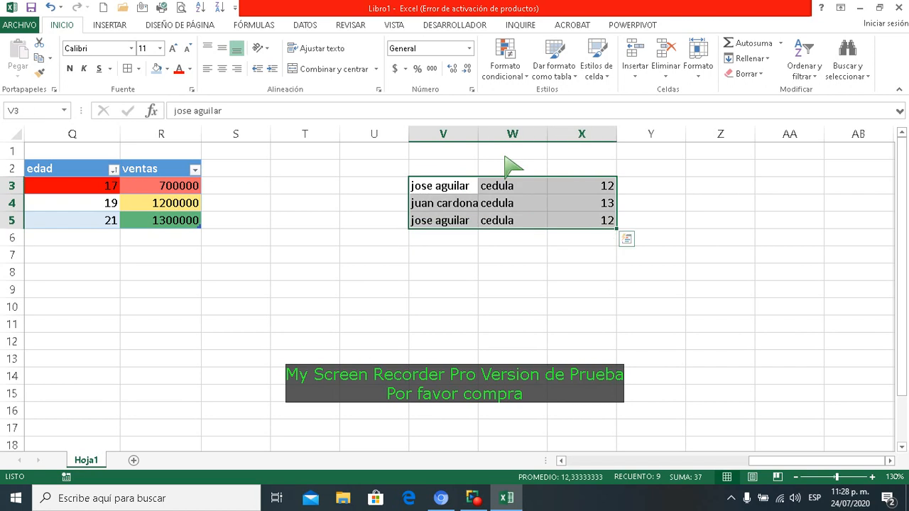
click(517, 77)
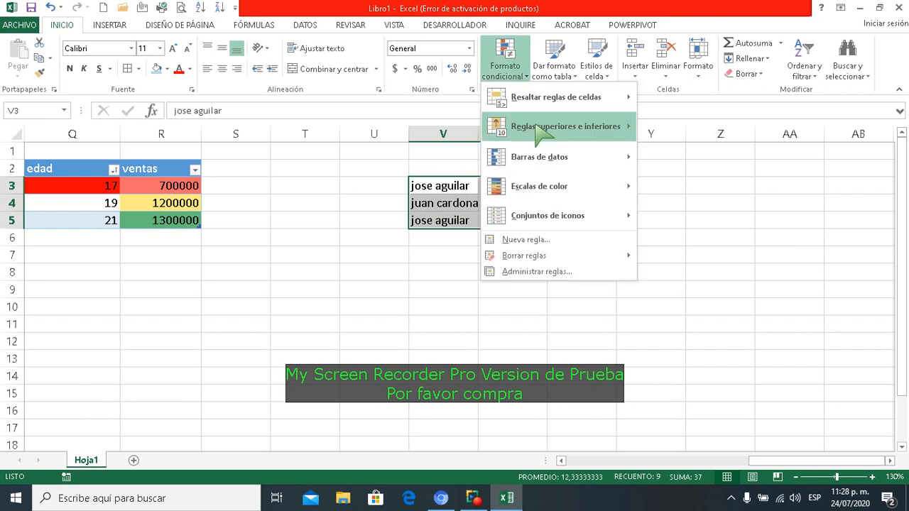
click(557, 240)
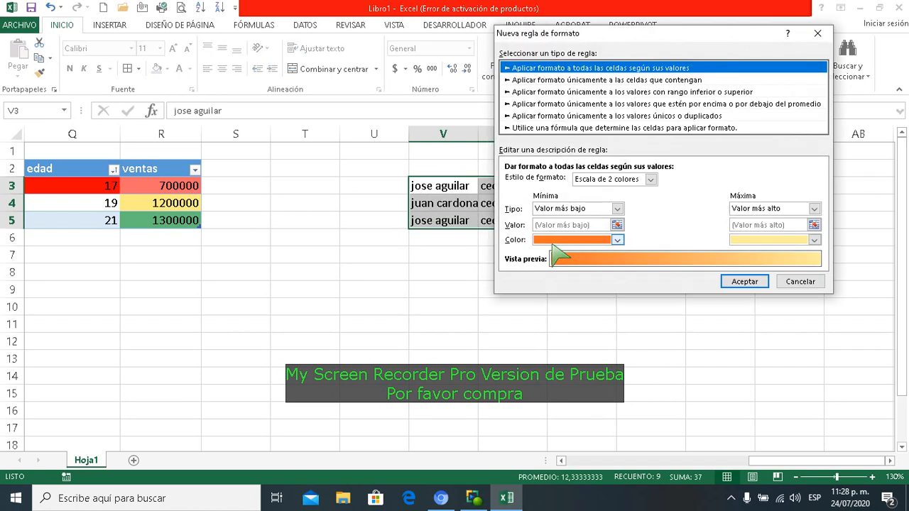
click(593, 117)
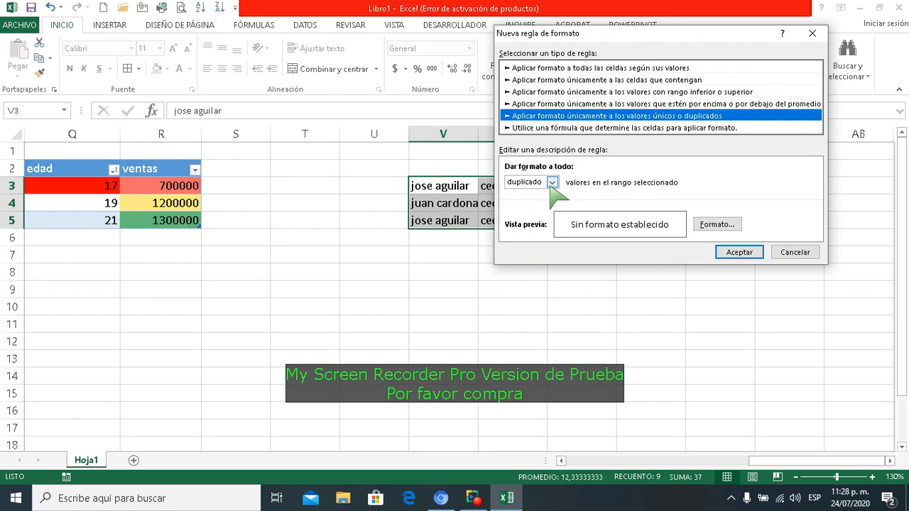
click(716, 224)
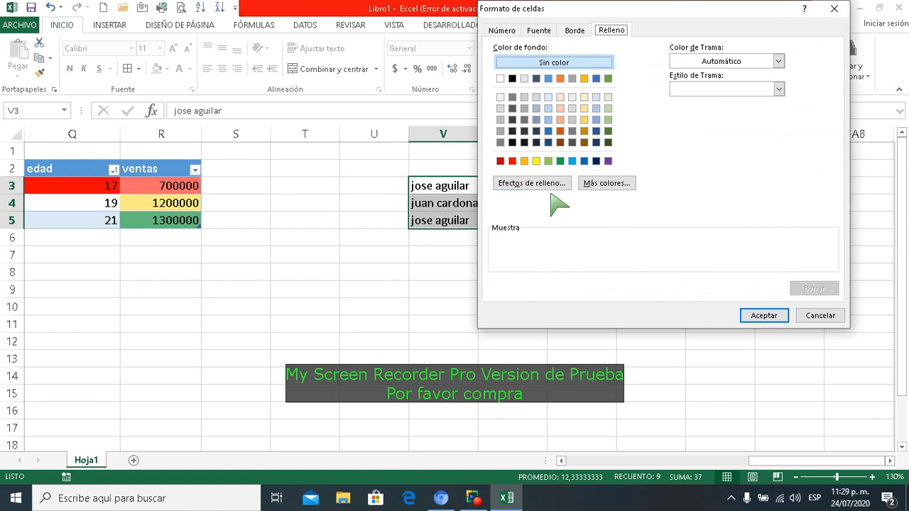
click(538, 32)
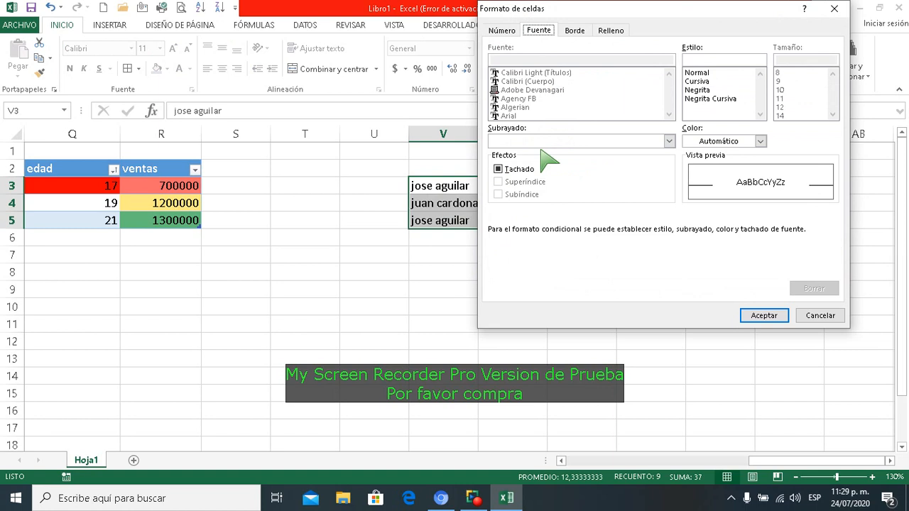
click(760, 141)
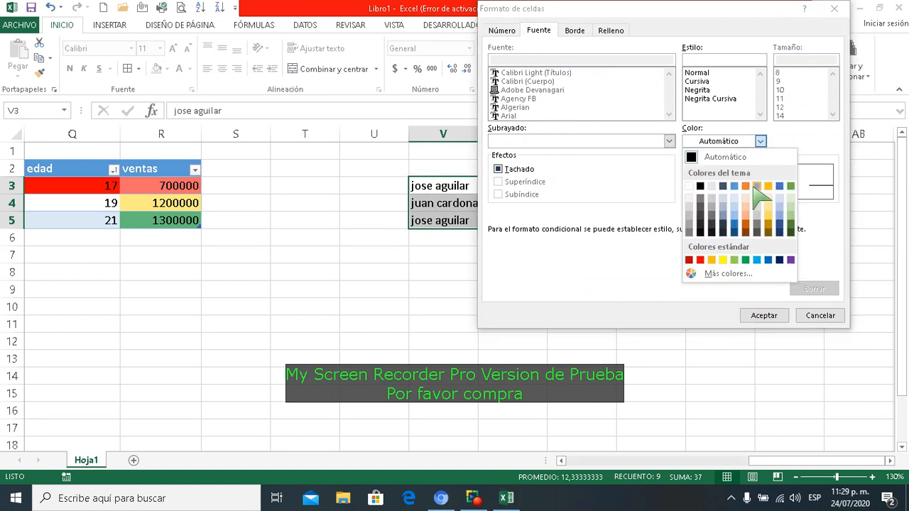
click(700, 260)
click(757, 317)
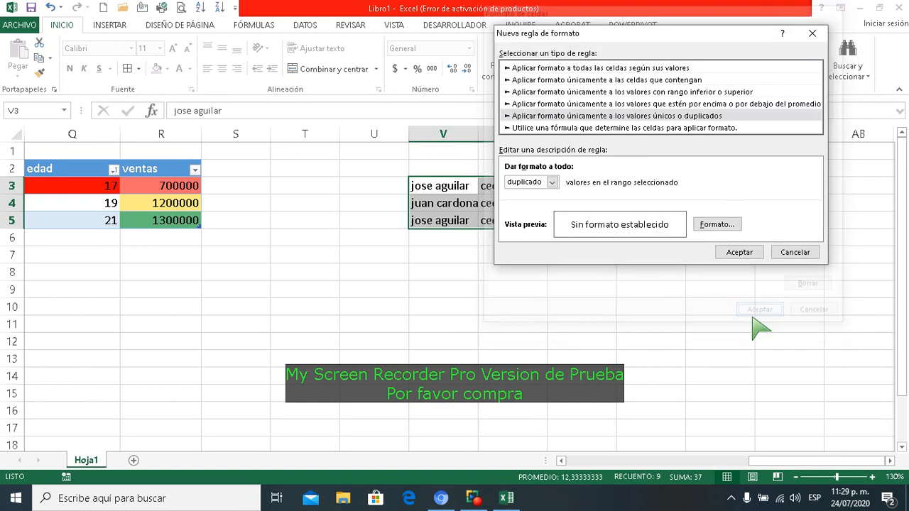
click(743, 254)
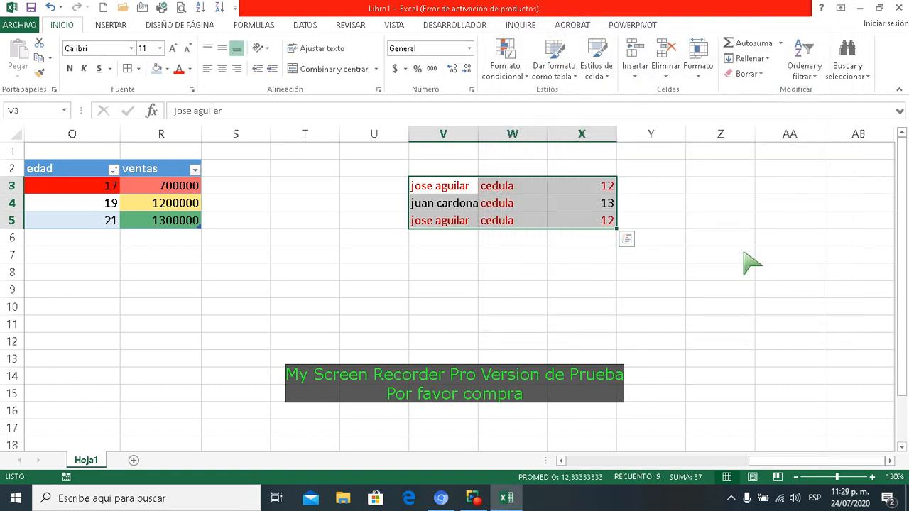
Inspect the red duplicate rows by selecting them, then return to column A with Home
click(543, 288)
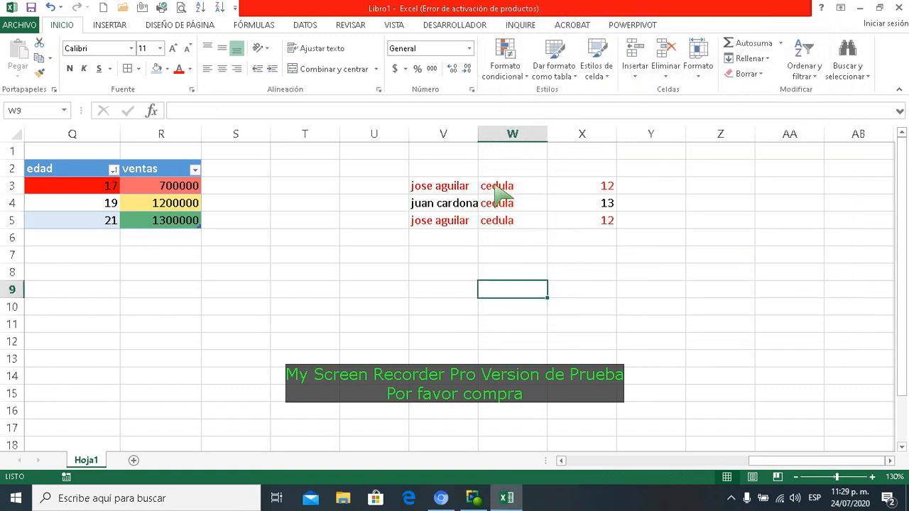
click(456, 216)
drag(457, 222, 460, 242)
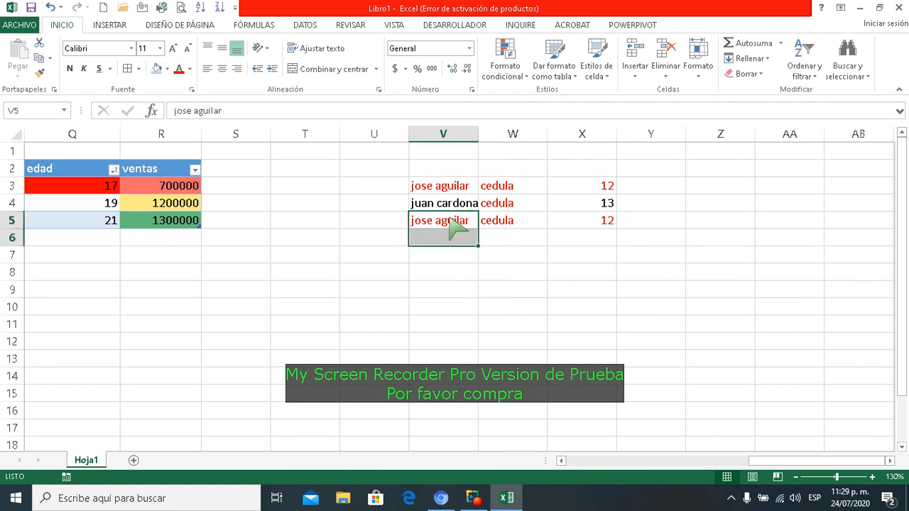
drag(446, 191, 570, 189)
drag(450, 225, 576, 224)
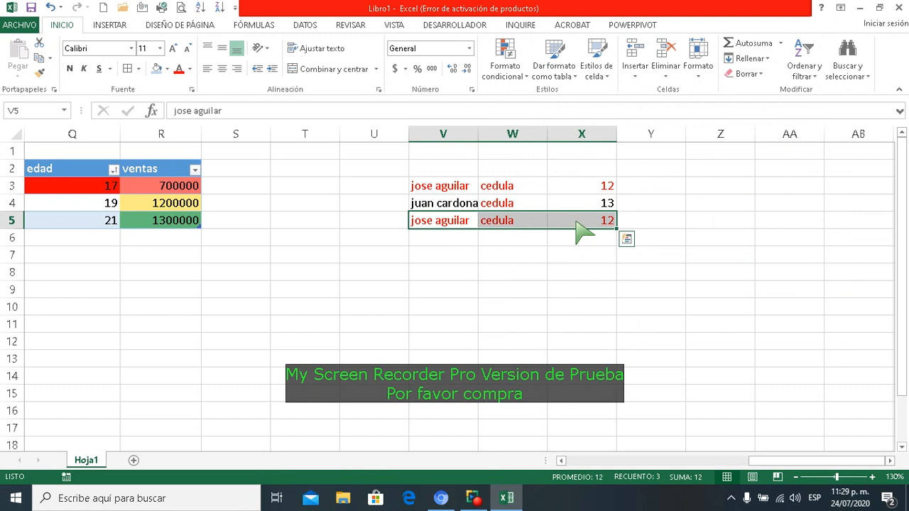
key(Left)
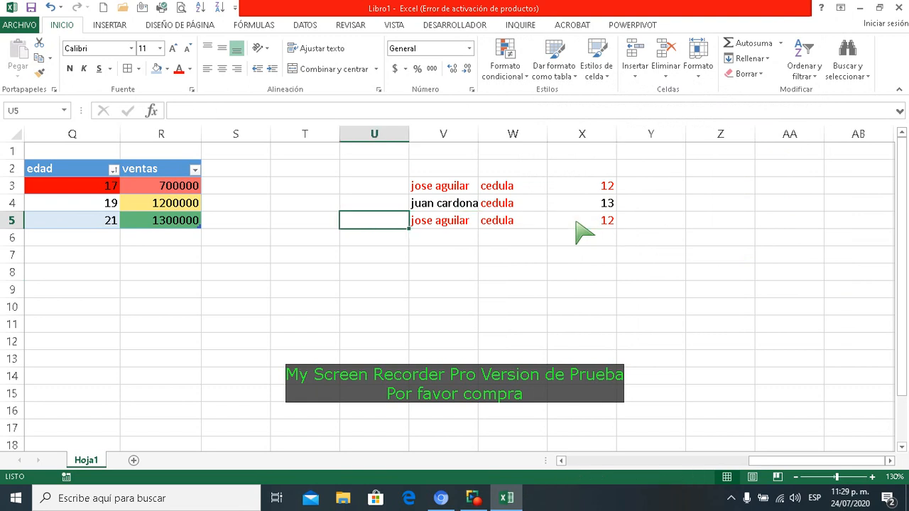
key(Home)
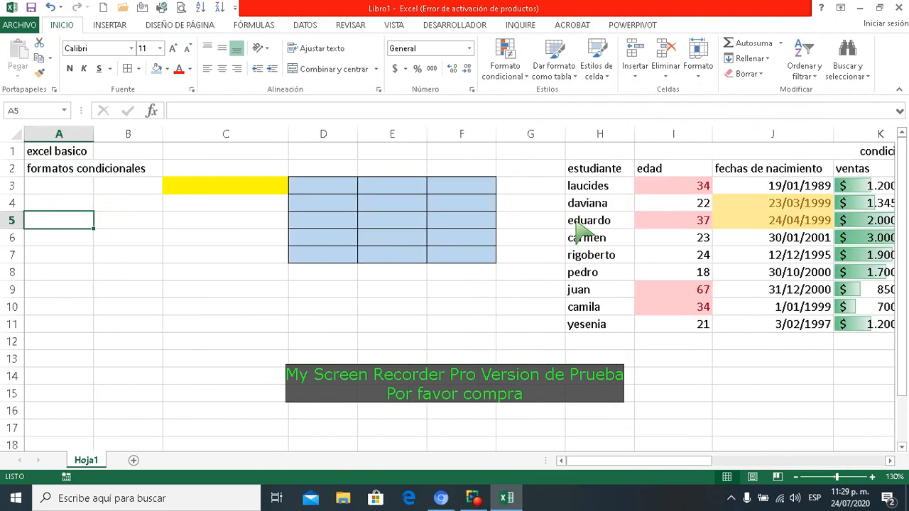